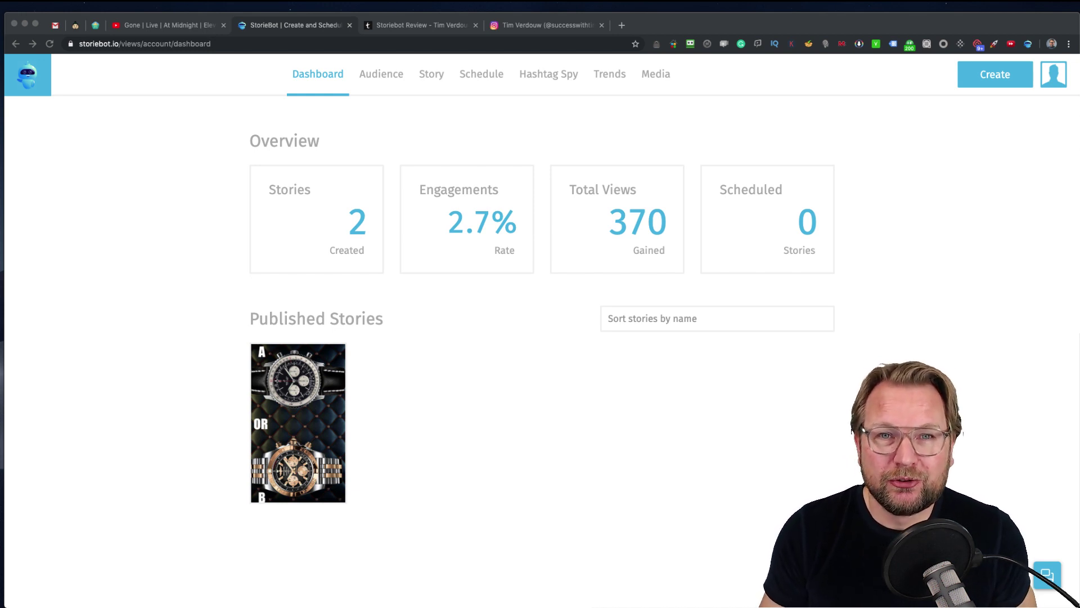
# Watch the published story on the Instagram profile, then open StorieBot's Audience list of gained viewers.
pyautogui.click(551, 141)
pyautogui.click(564, 26)
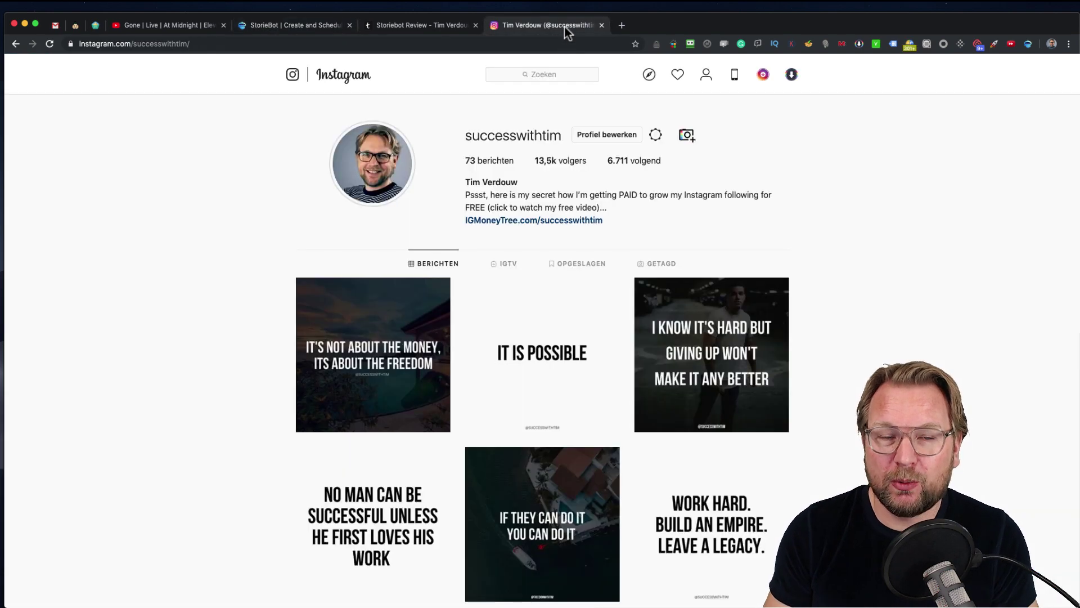
pyautogui.click(383, 168)
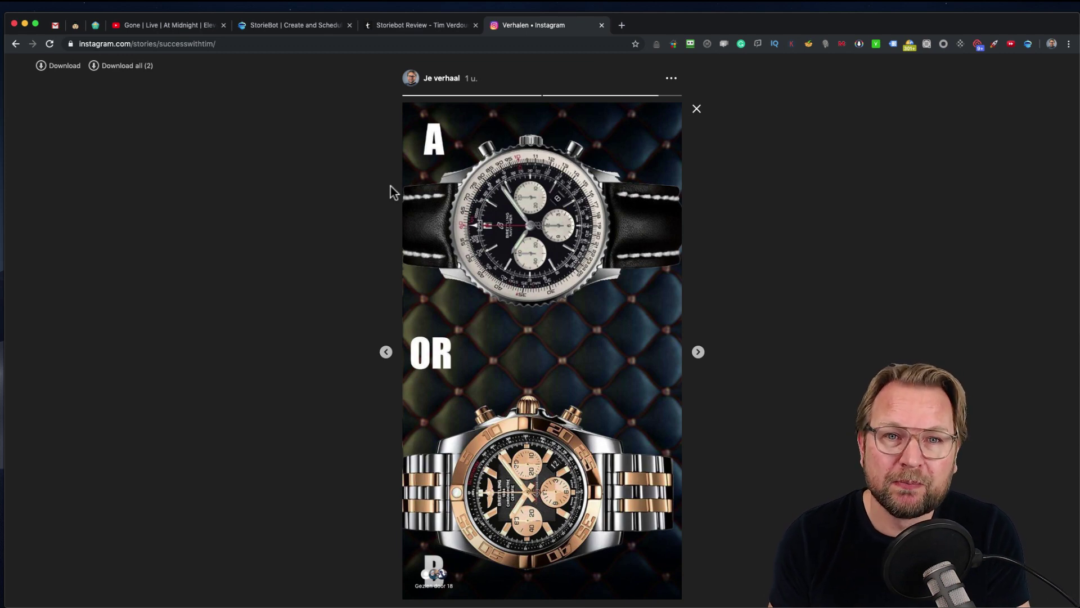
pyautogui.click(391, 187)
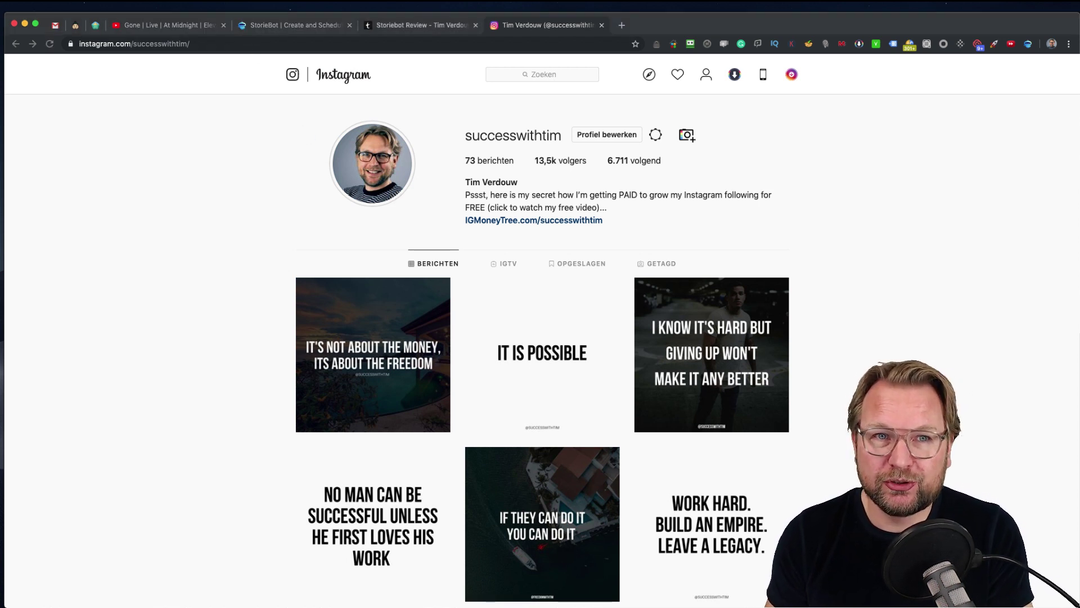
pyautogui.click(298, 26)
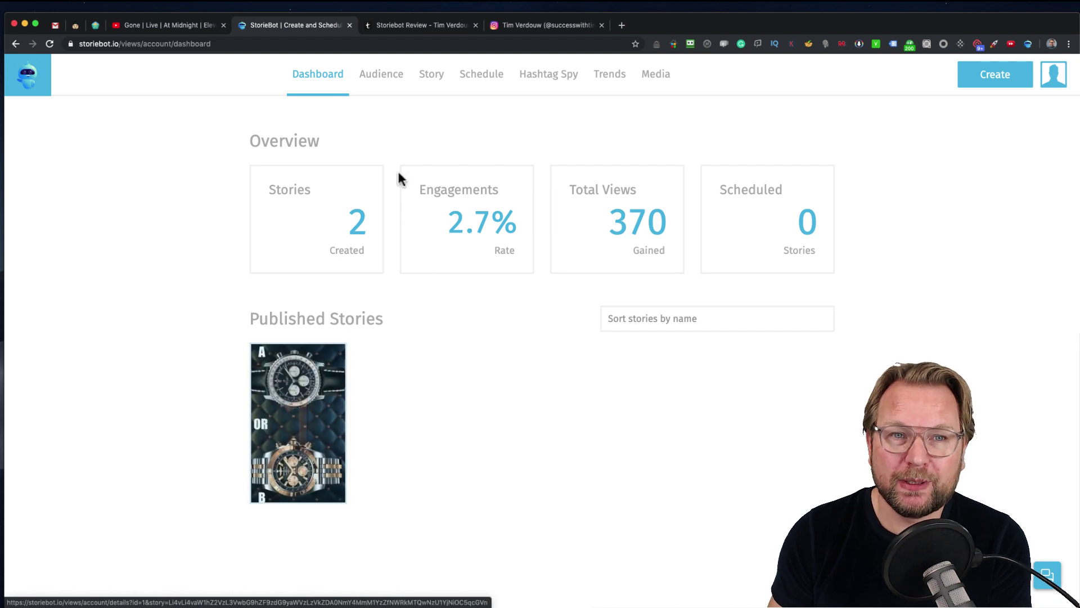
pyautogui.click(381, 69)
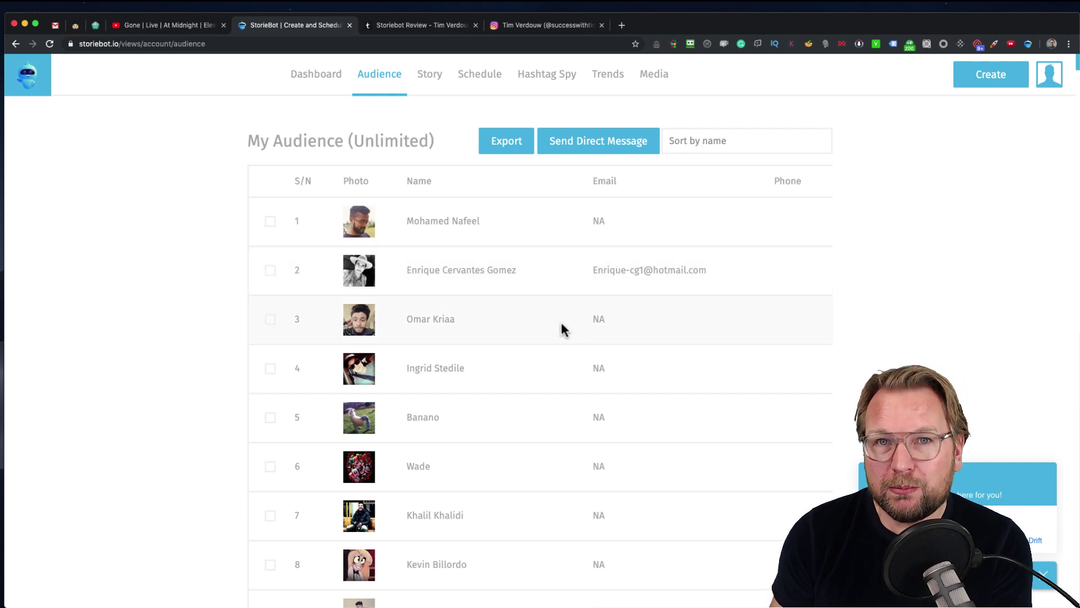
# Scroll through the audience table of responders down to its end.
pyautogui.scroll(-10, 561, 322)
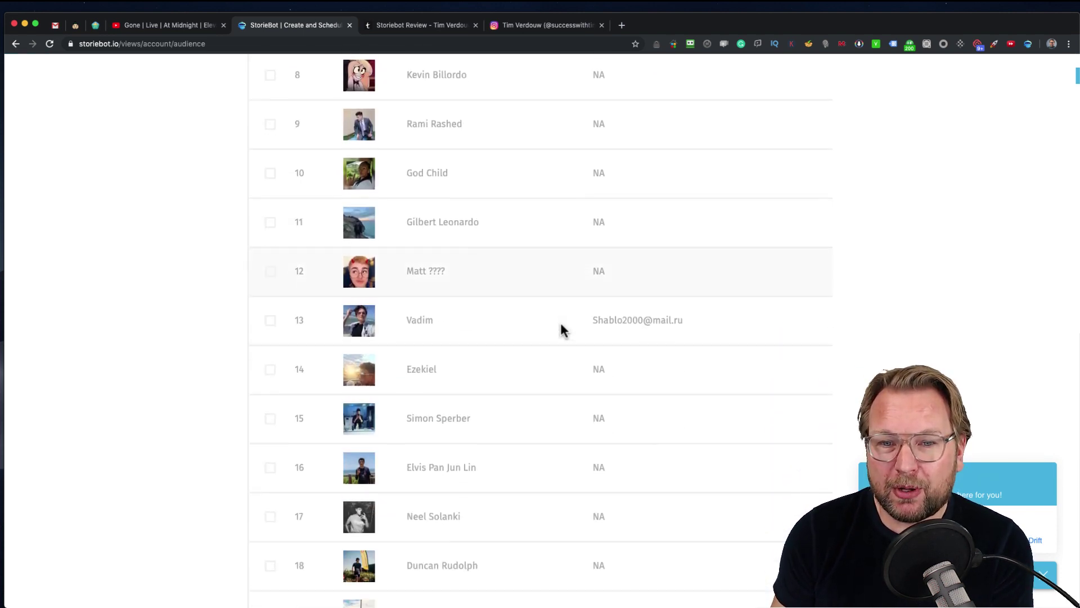
pyautogui.scroll(-20, 583, 288)
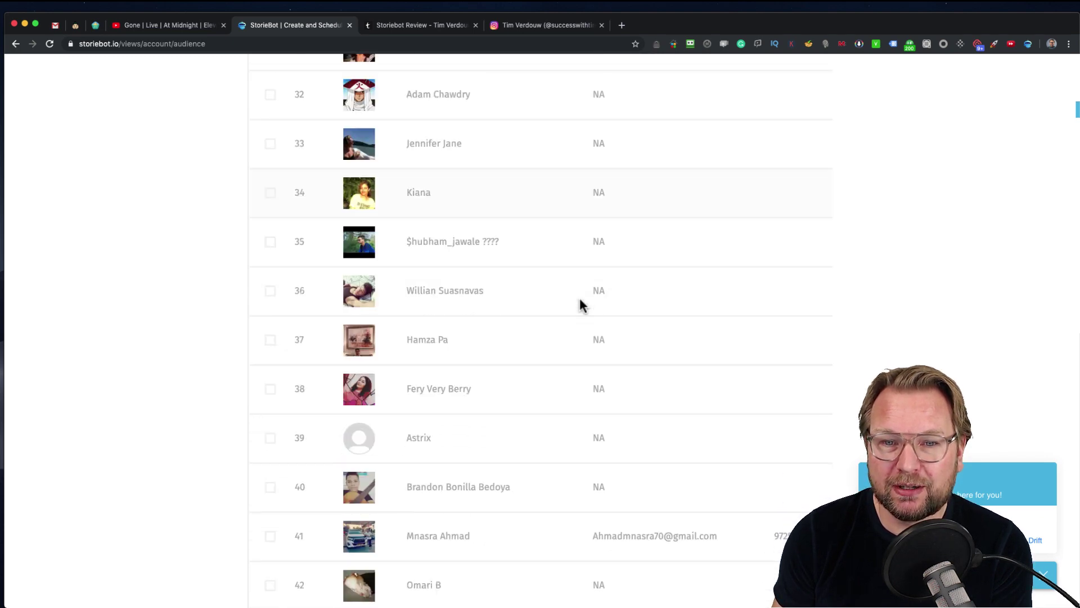
pyautogui.scroll(5, 579, 304)
pyautogui.scroll(-15, 579, 303)
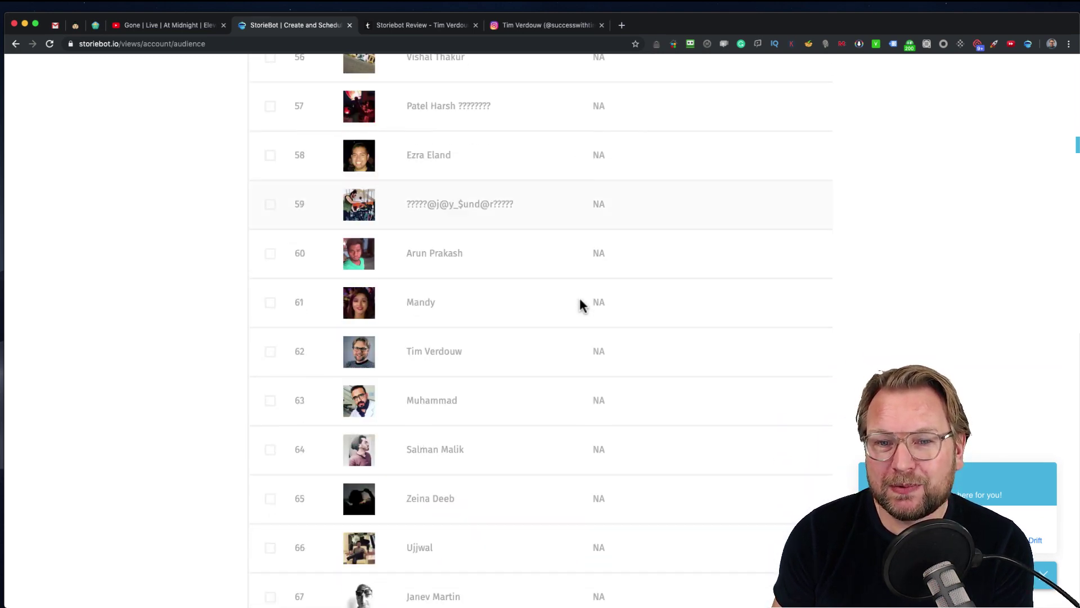
pyautogui.scroll(-14, 580, 304)
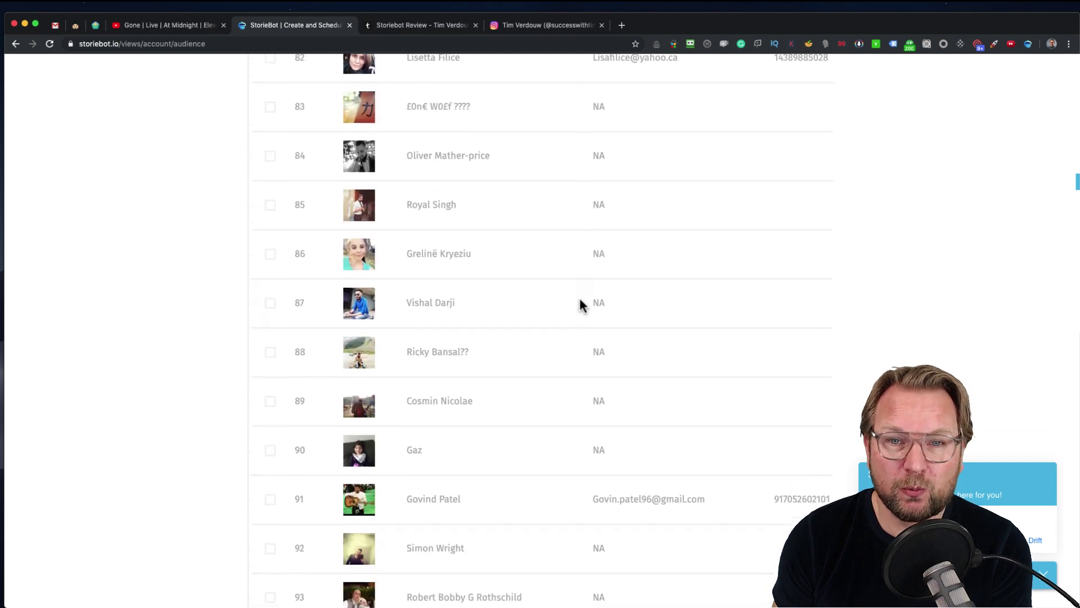
pyautogui.scroll(3, 580, 303)
pyautogui.scroll(3, 580, 304)
pyautogui.scroll(-20, 580, 304)
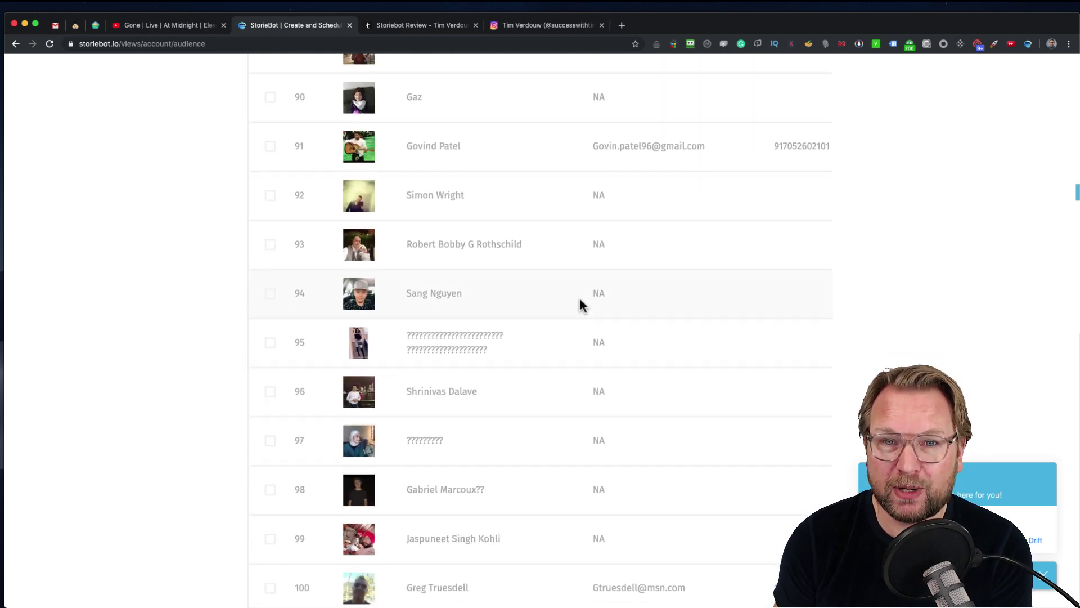
pyautogui.scroll(-20, 580, 304)
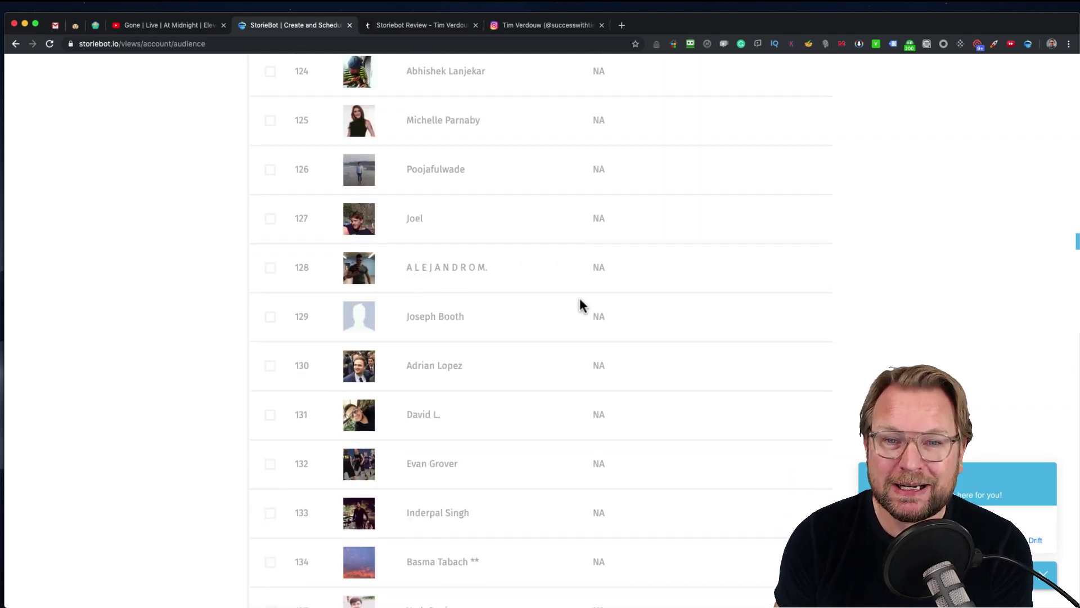
pyautogui.scroll(-20, 581, 304)
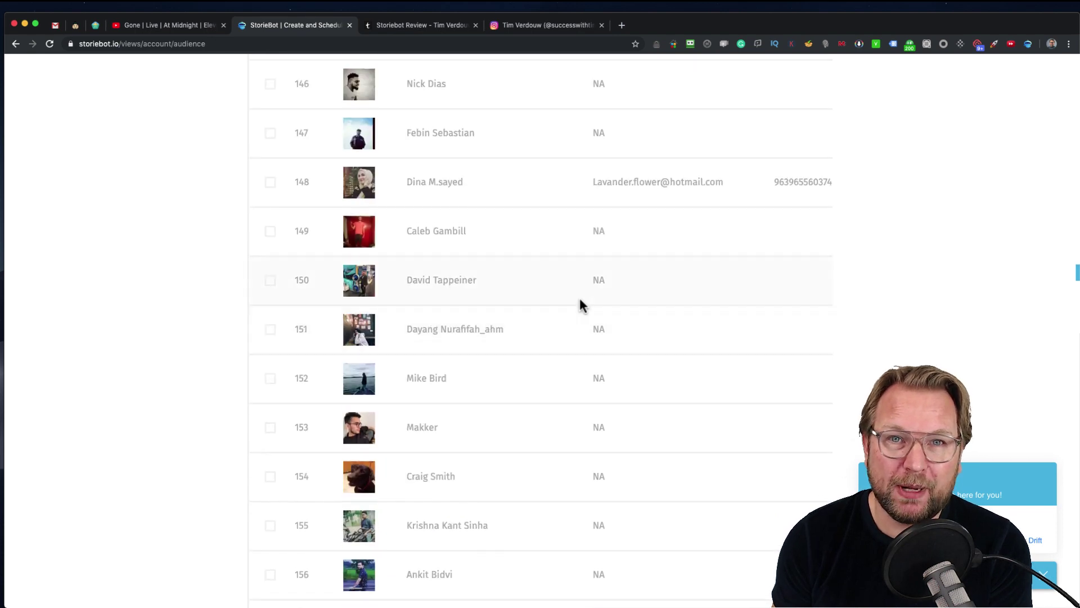
pyautogui.scroll(-10, 581, 301)
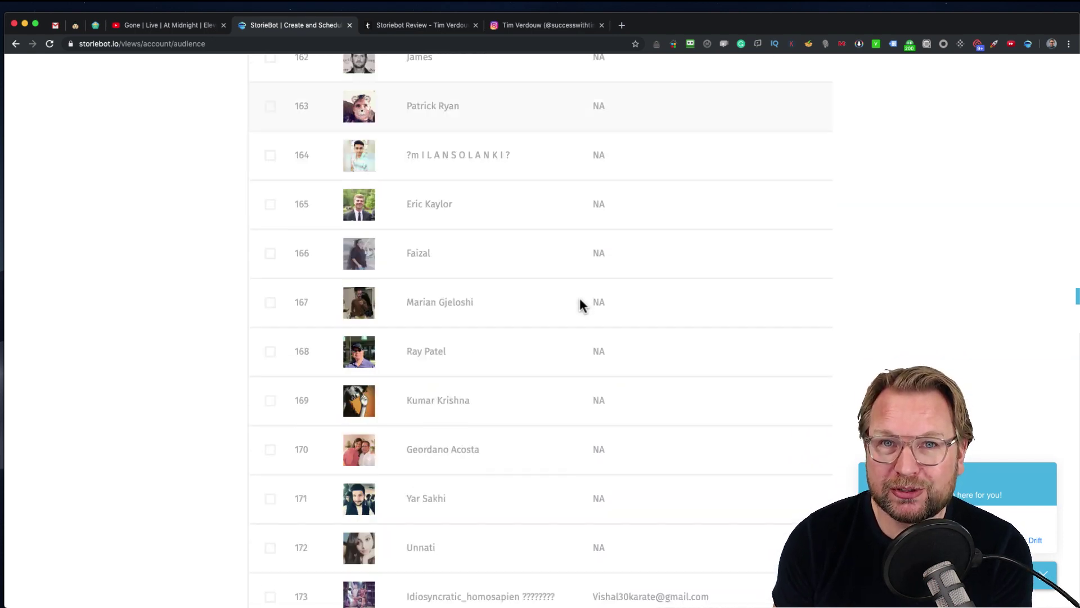
pyautogui.scroll(-18, 580, 304)
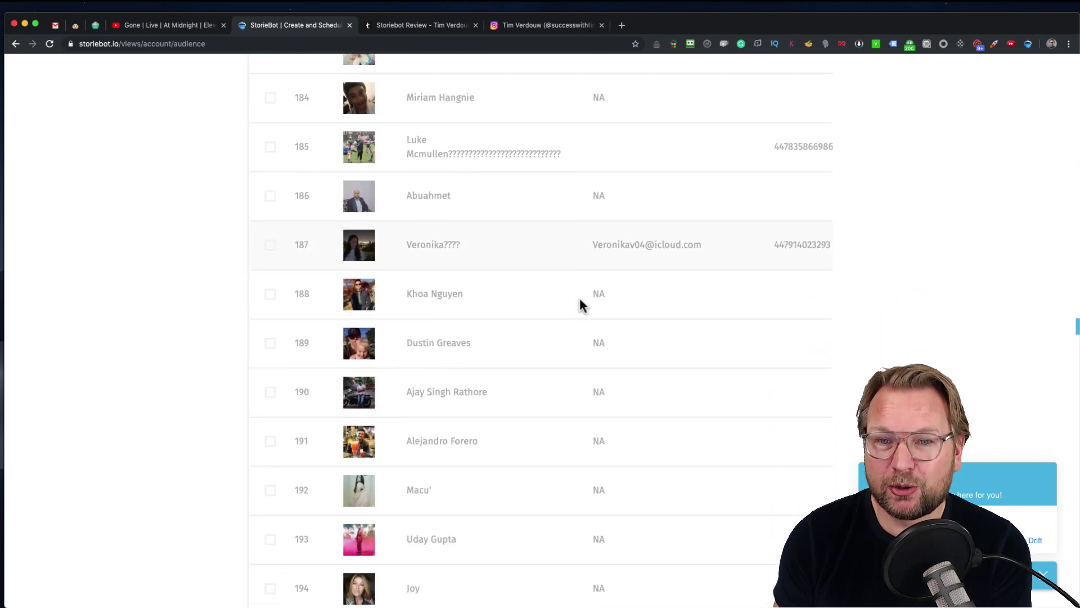
pyautogui.scroll(-20, 601, 290)
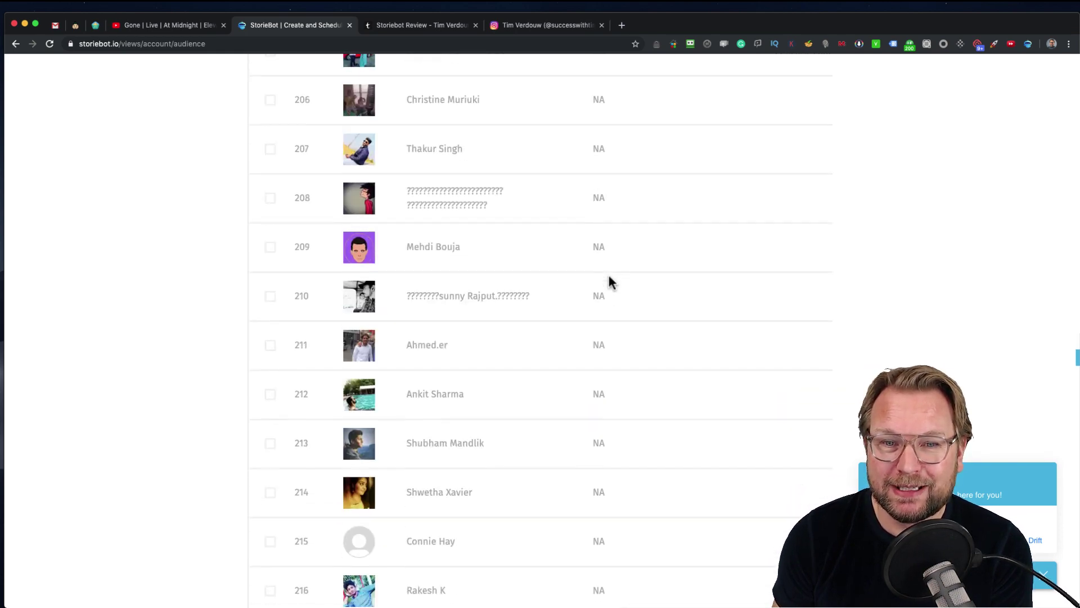
pyautogui.scroll(-20, 588, 302)
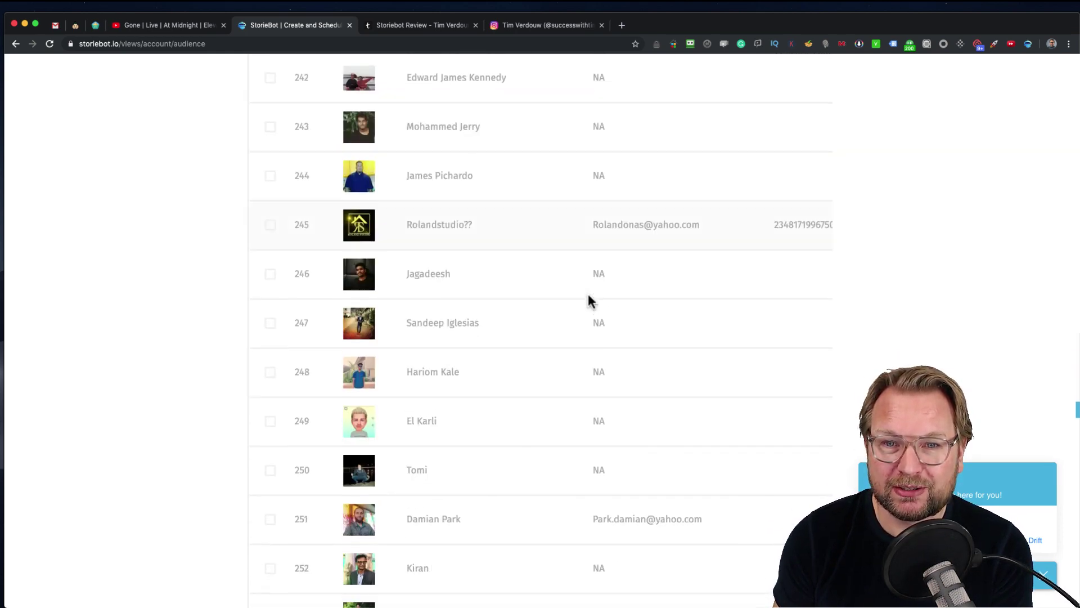
pyautogui.scroll(-20, 589, 301)
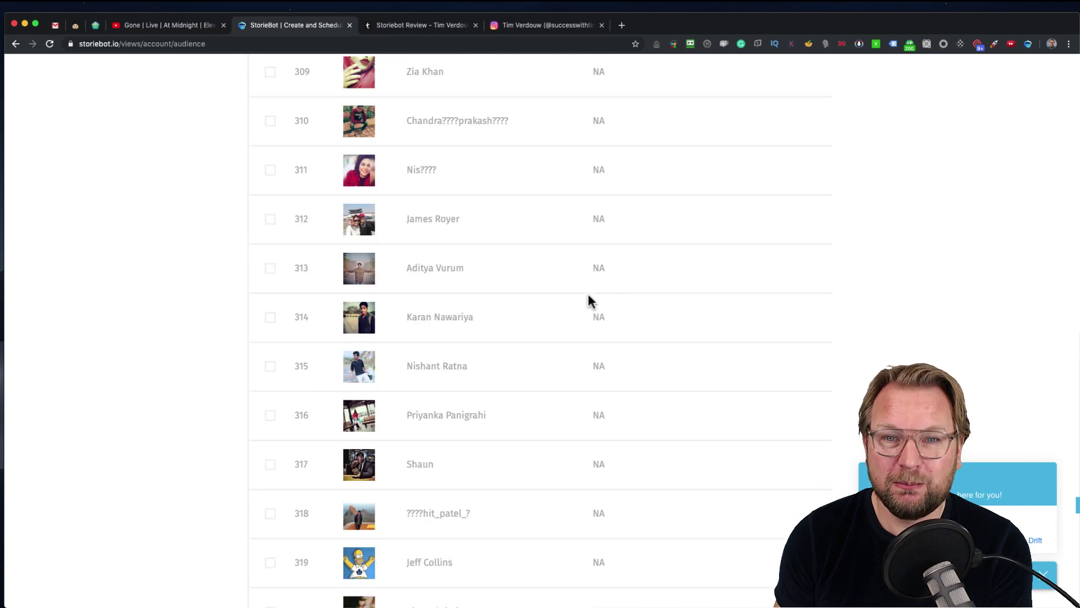
pyautogui.scroll(-20, 589, 301)
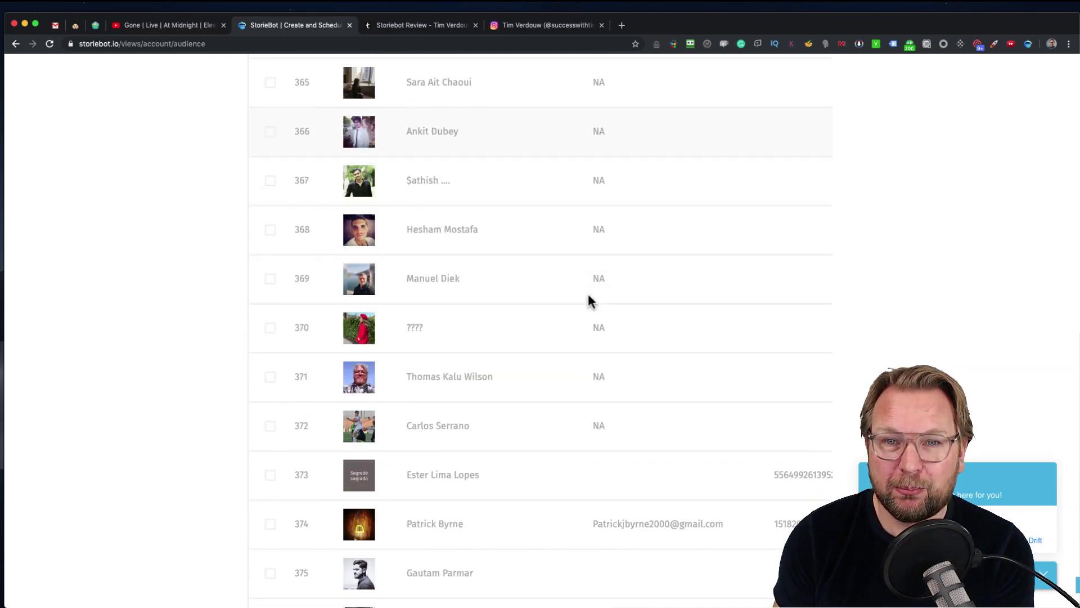
# Return to the top of the audience list and open the My Stories overview.
pyautogui.scroll(20, 590, 301)
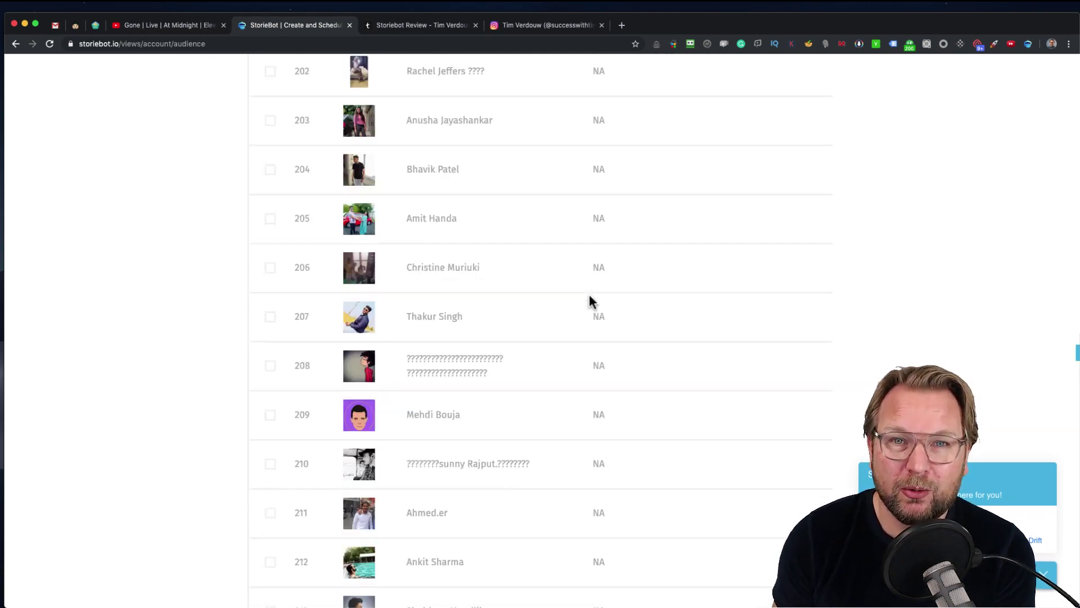
pyautogui.scroll(20, 590, 301)
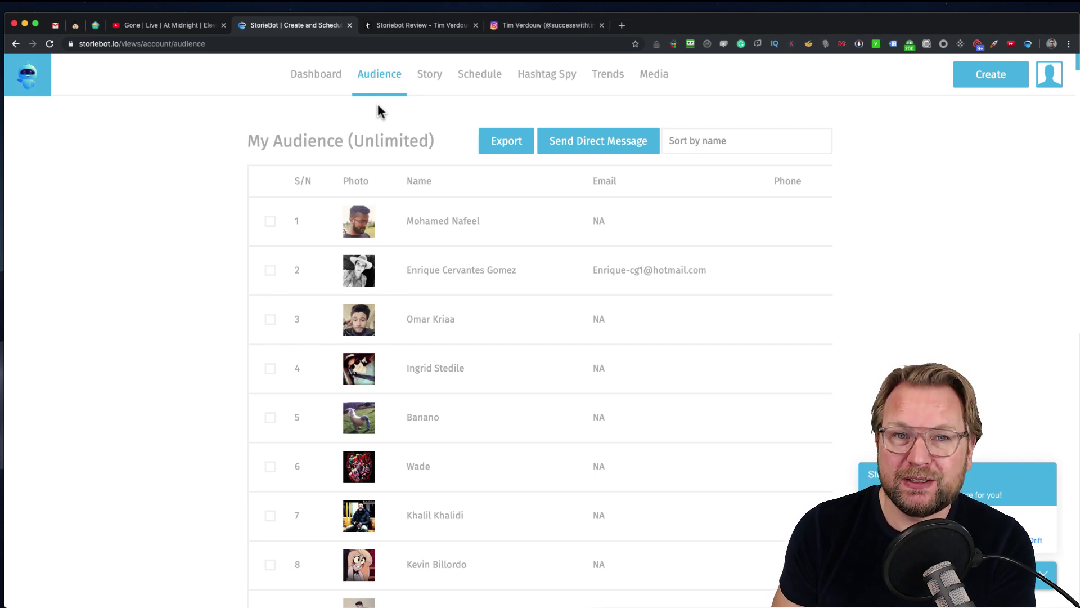
pyautogui.click(426, 80)
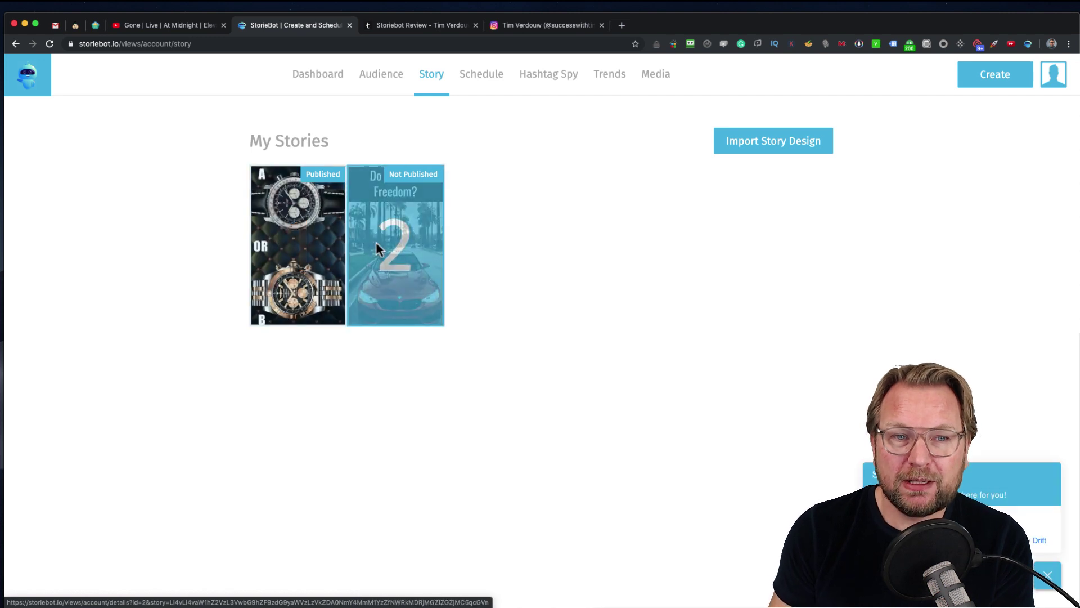
# Open the published watch story's Chat Bot settings and start a new bot response.
pyautogui.click(313, 246)
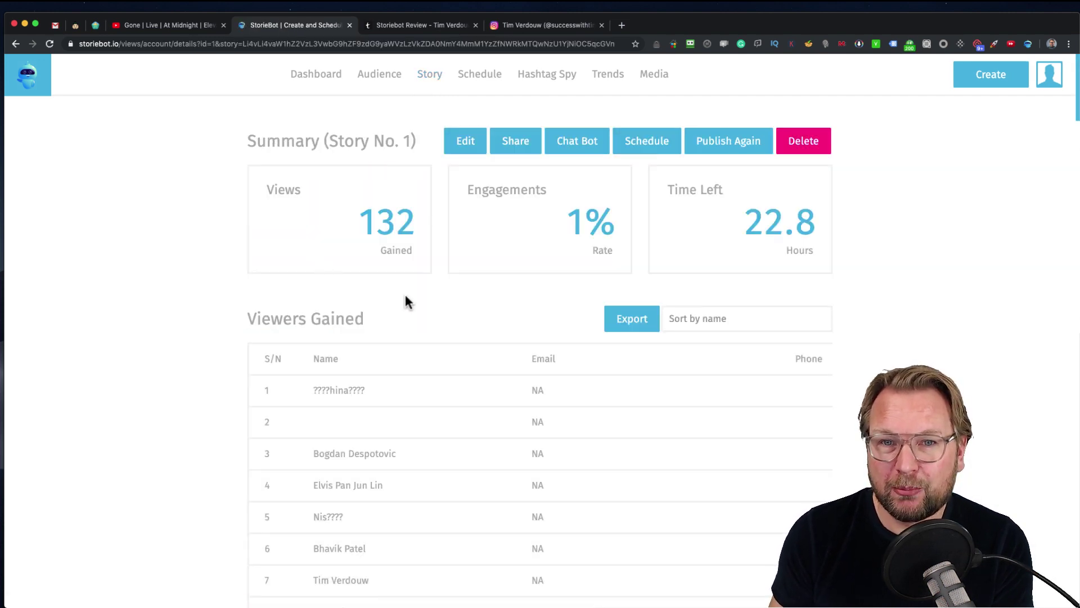
pyautogui.click(588, 141)
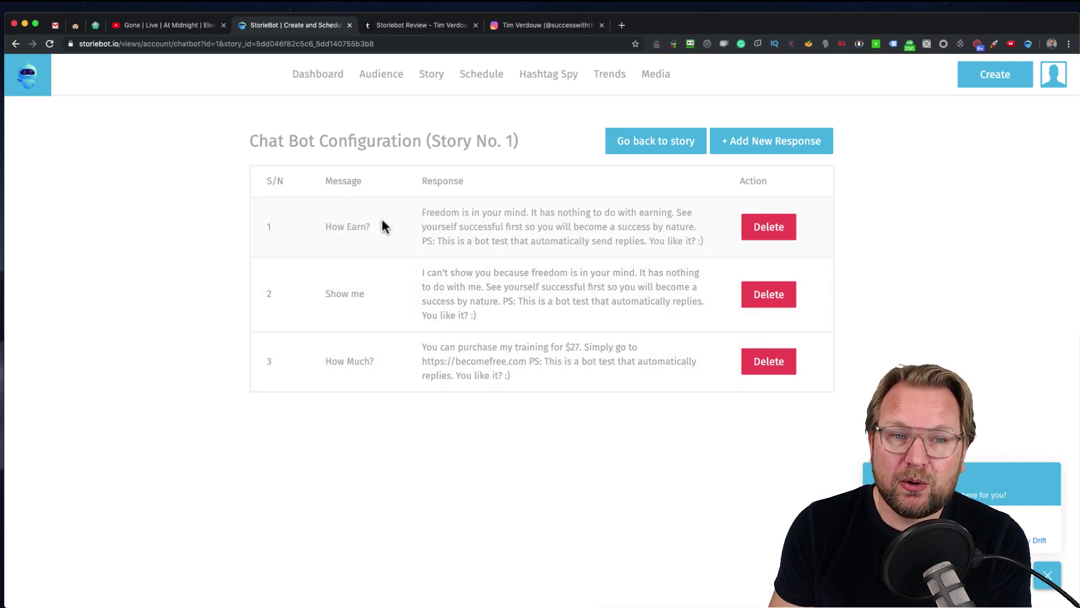
pyautogui.click(798, 146)
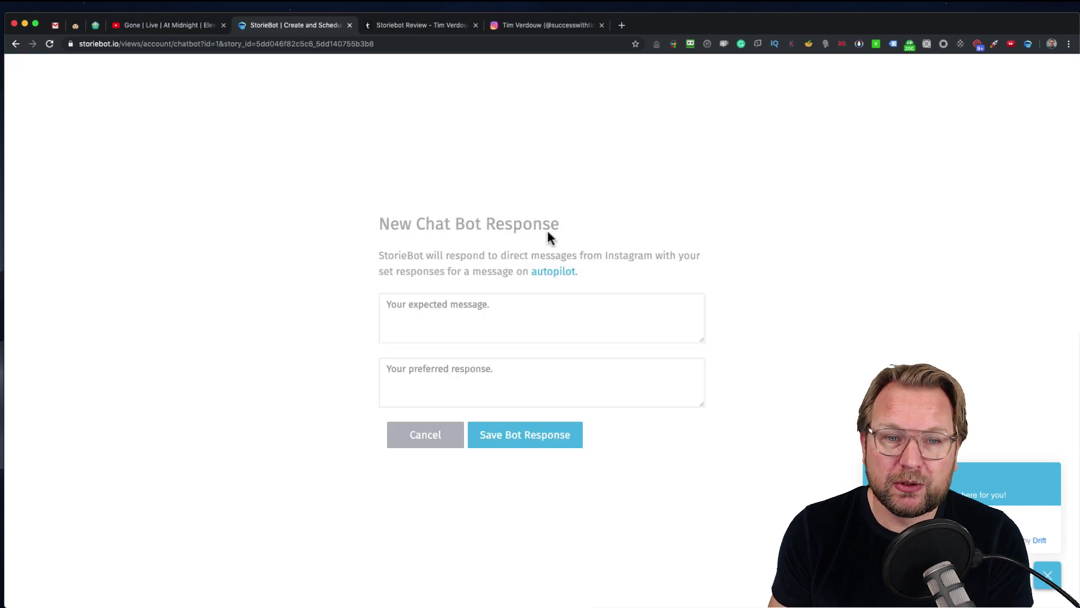
pyautogui.click(421, 308)
pyautogui.write('info')
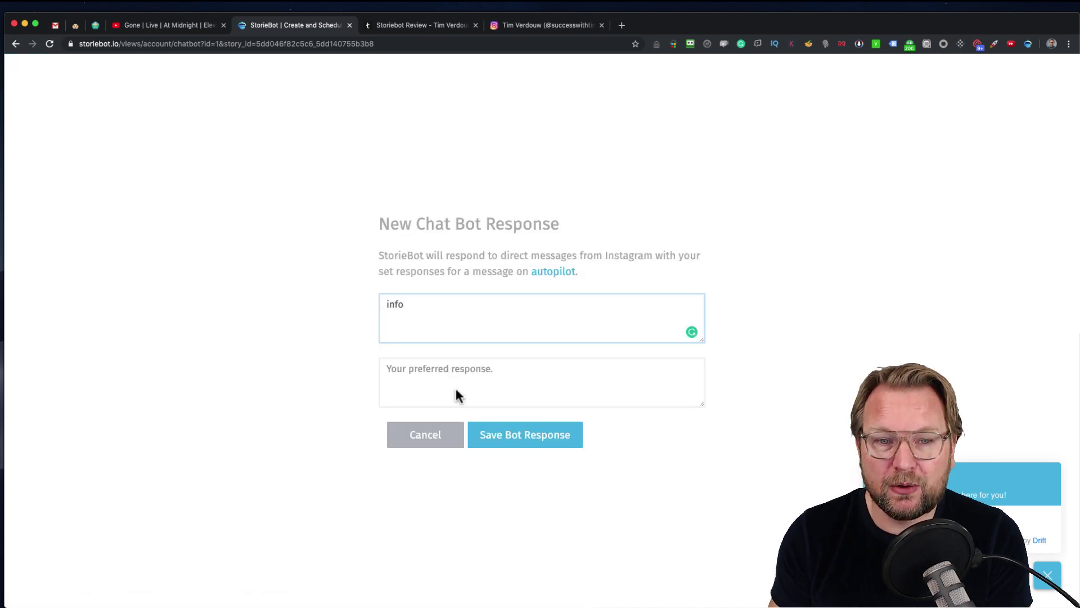
pyautogui.click(452, 390)
pyautogui.write('Here is the info:')
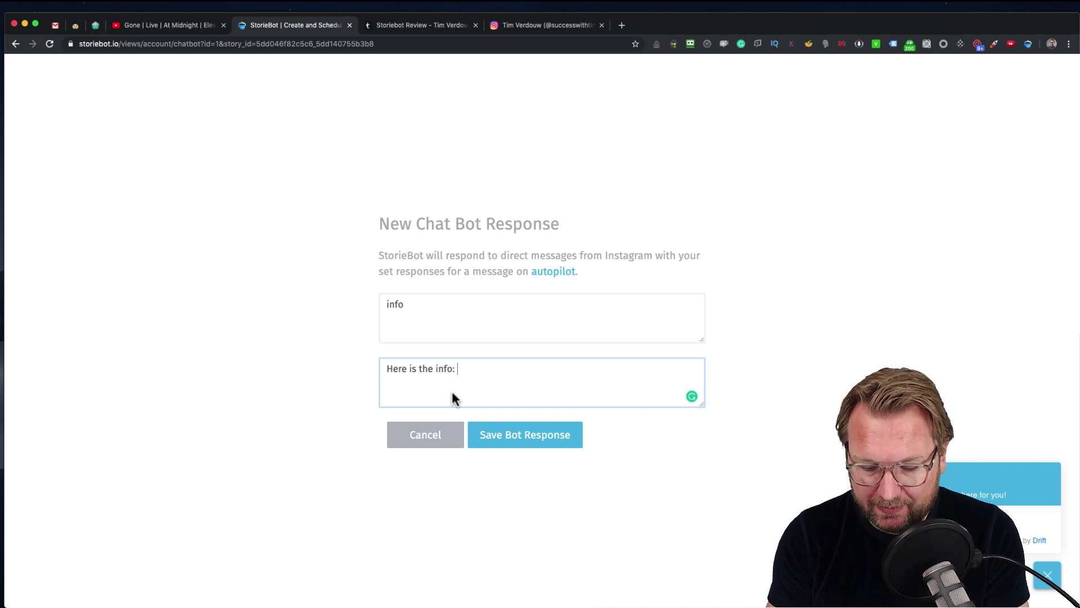
pyautogui.write(' http:')
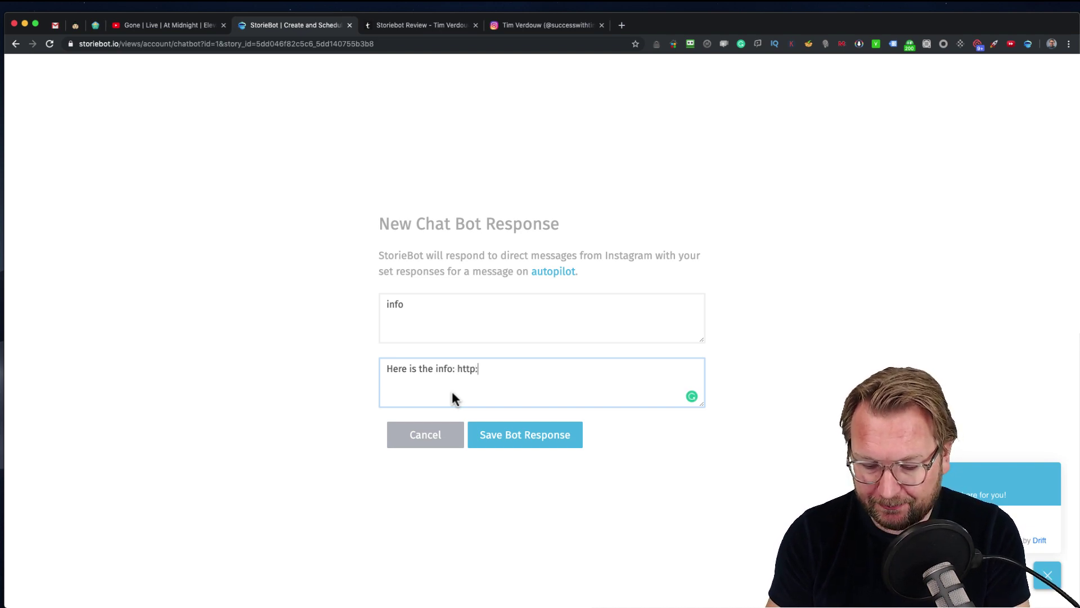
pyautogui.write('//google.com')
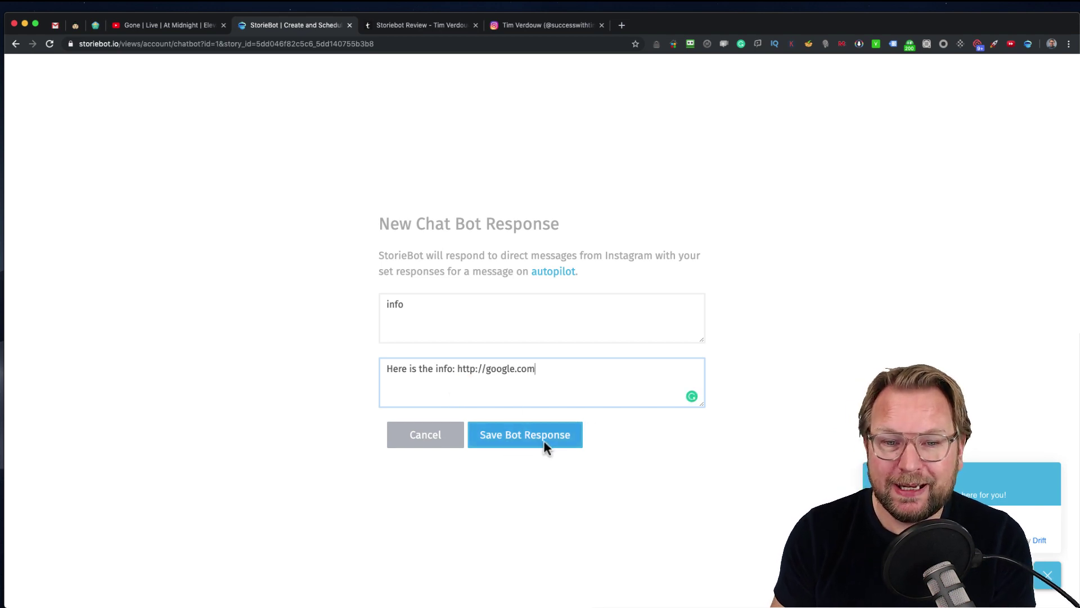
pyautogui.click(448, 438)
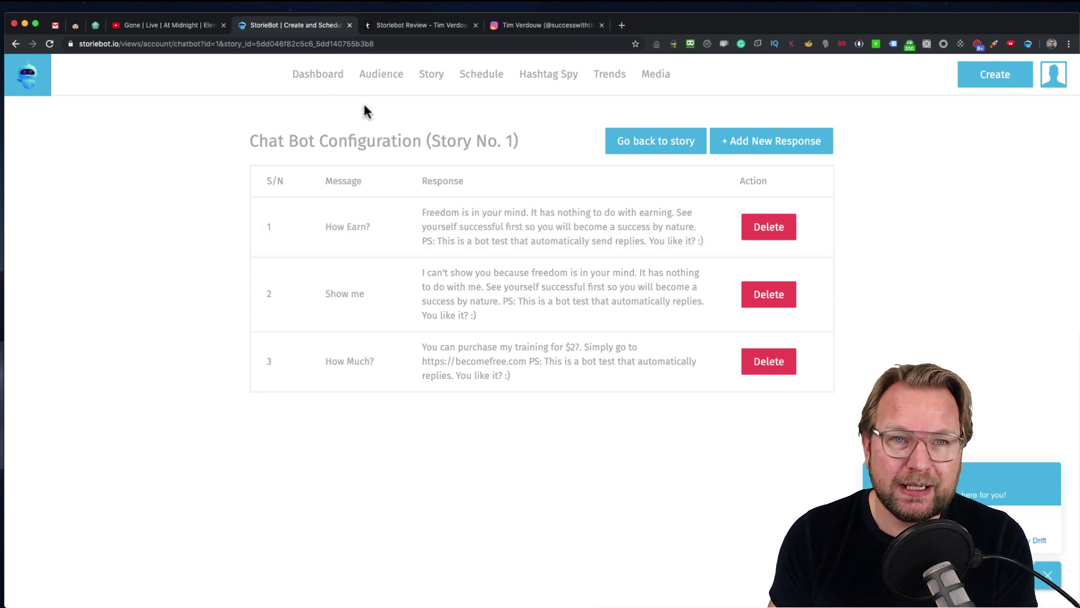
# Start a new story and add the first photo from a 'house' image search.
pyautogui.click(314, 76)
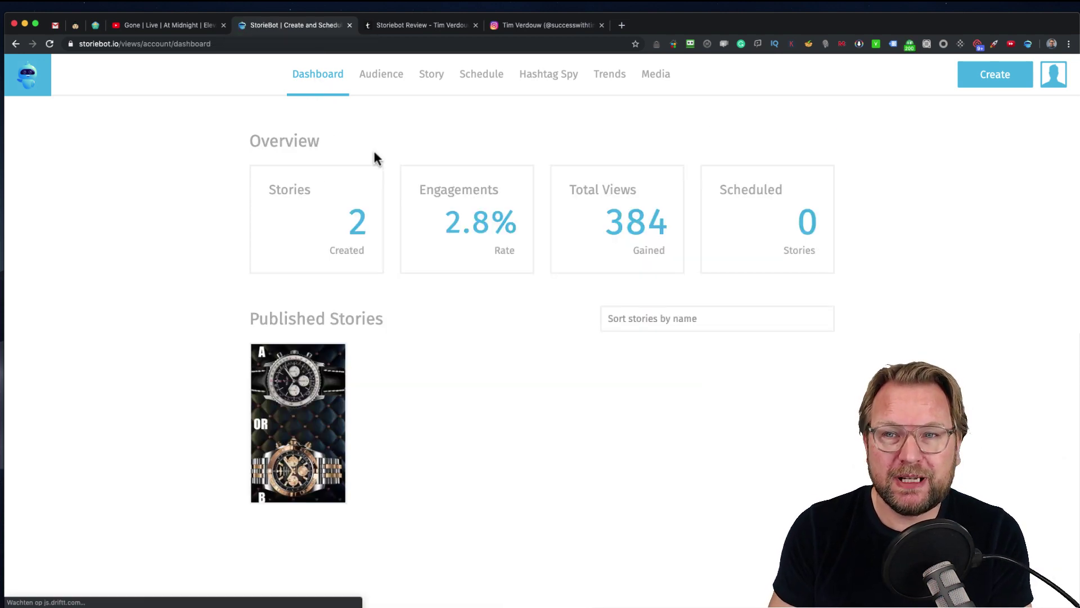
pyautogui.click(978, 75)
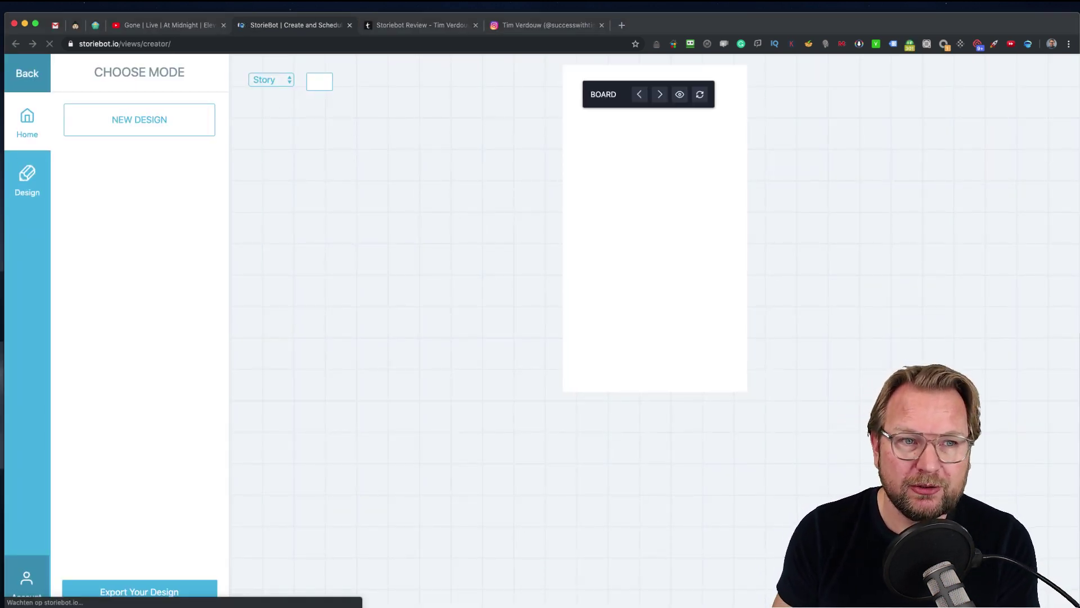
pyautogui.click(19, 181)
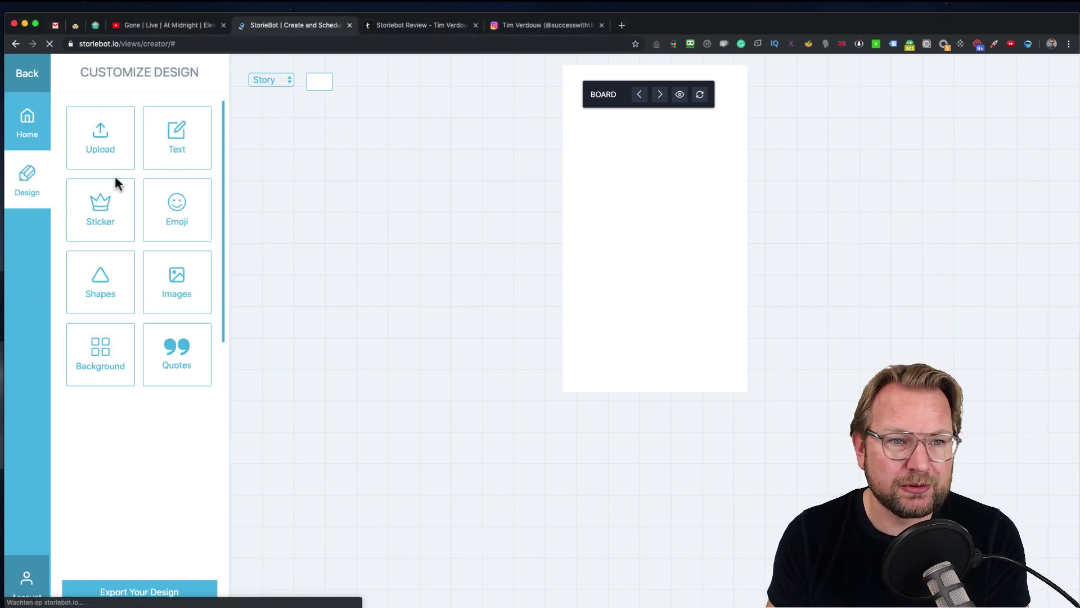
pyautogui.click(180, 278)
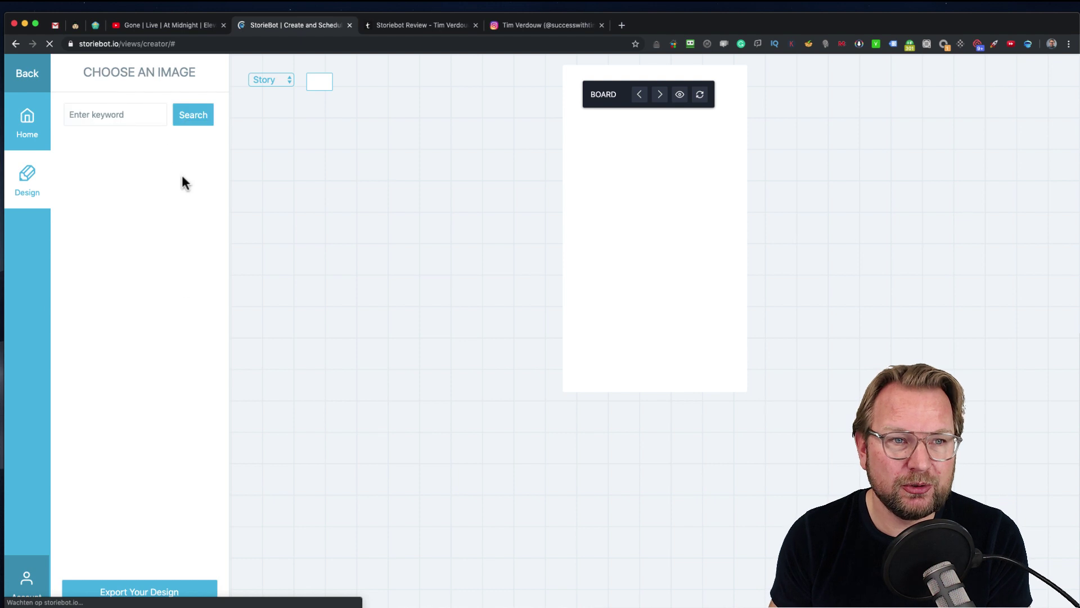
pyautogui.click(110, 113)
pyautogui.write('house')
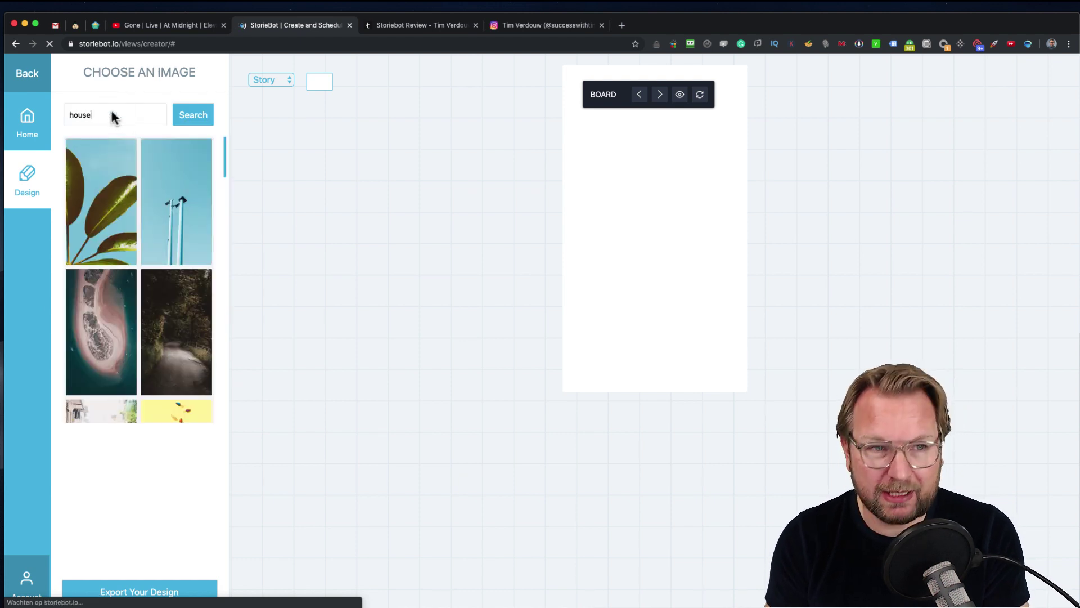
pyautogui.click(185, 114)
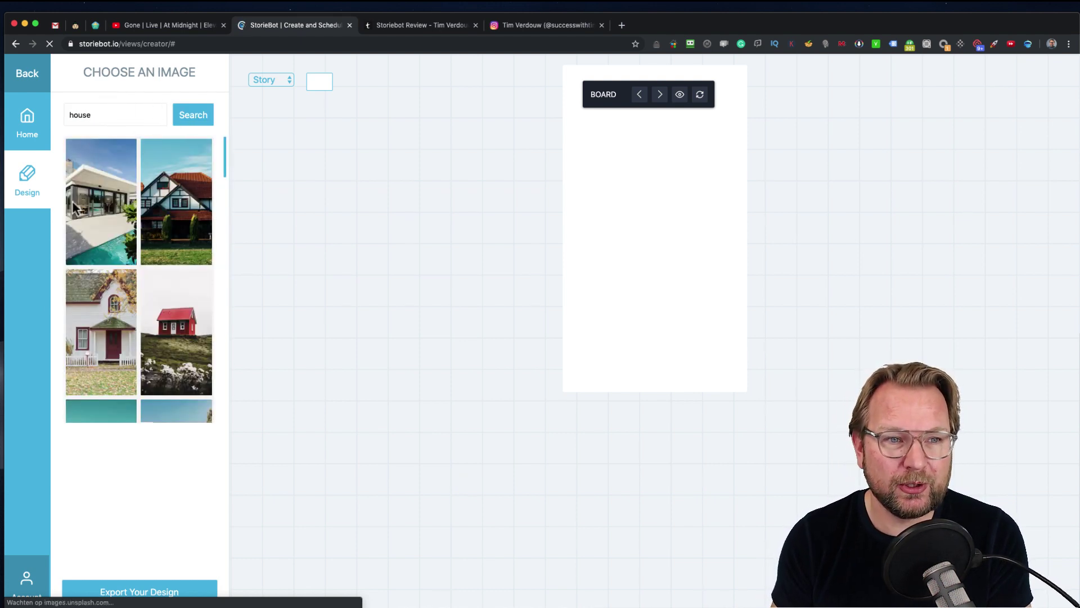
pyautogui.click(109, 221)
# Move and resize the house photo so it fills the story board.
pyautogui.moveTo(640, 277); pyautogui.dragTo(597, 211)
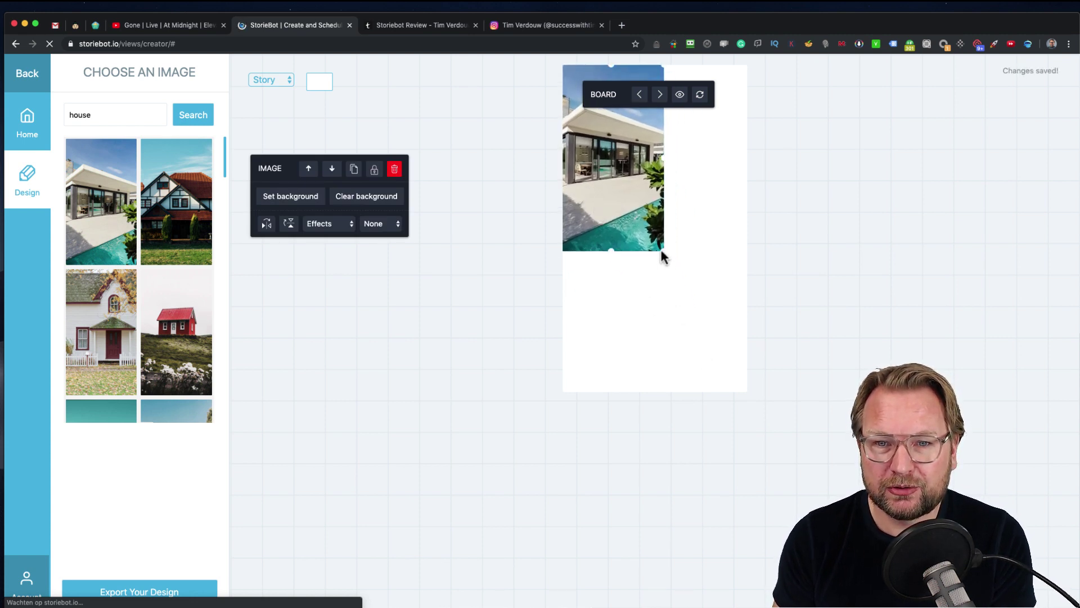
pyautogui.moveTo(664, 254); pyautogui.dragTo(753, 388)
pyautogui.click(681, 308)
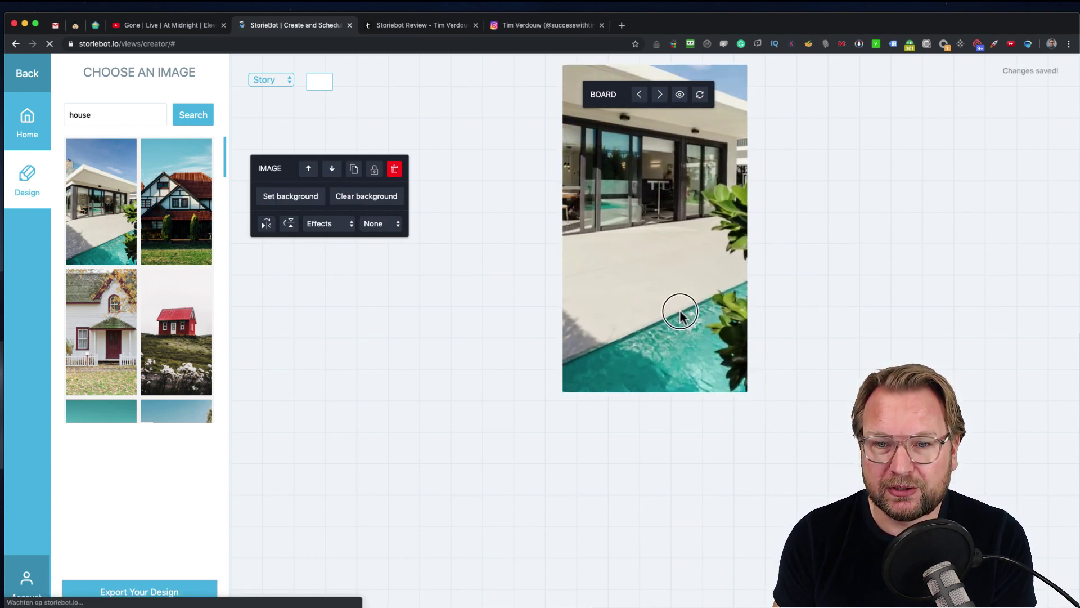
pyautogui.moveTo(738, 369); pyautogui.dragTo(720, 335)
pyautogui.moveTo(670, 299); pyautogui.dragTo(699, 354)
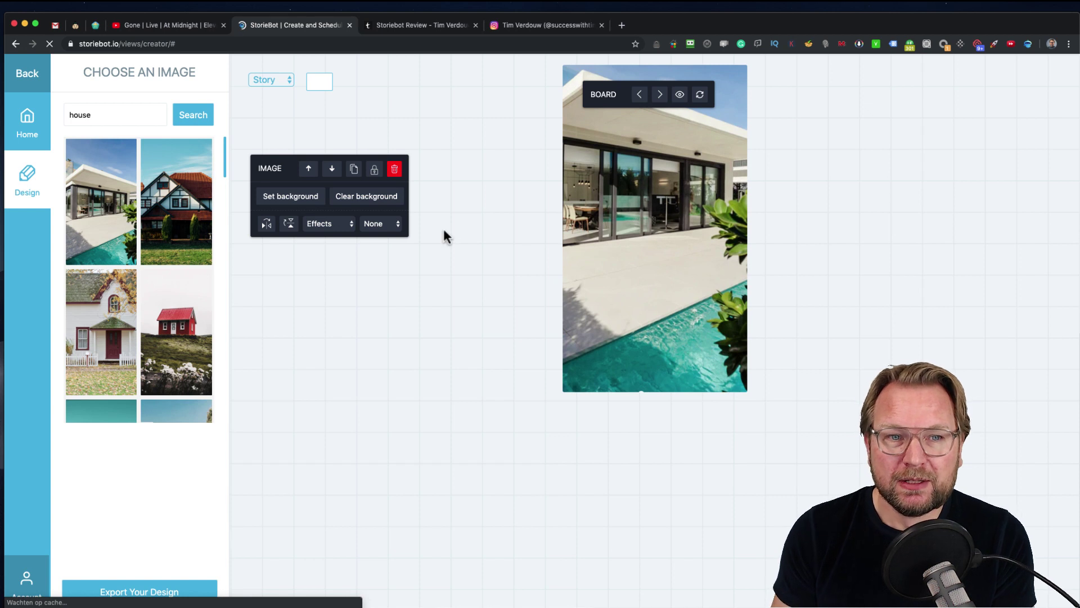
pyautogui.click(25, 176)
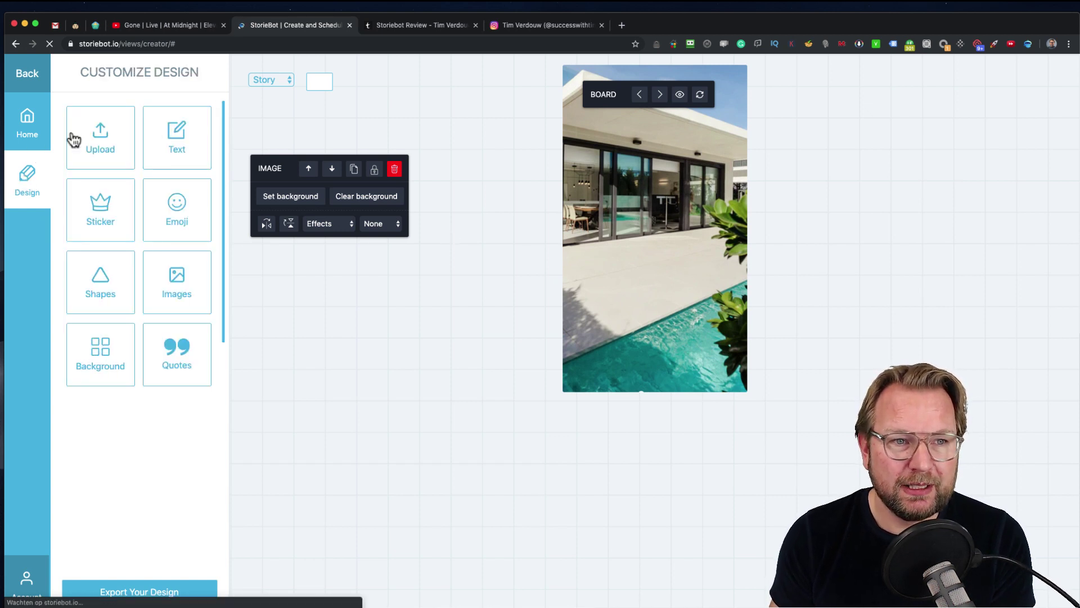
# Search the quote library for 'success' and add the 'massive, determined action' quote.
pyautogui.click(117, 216)
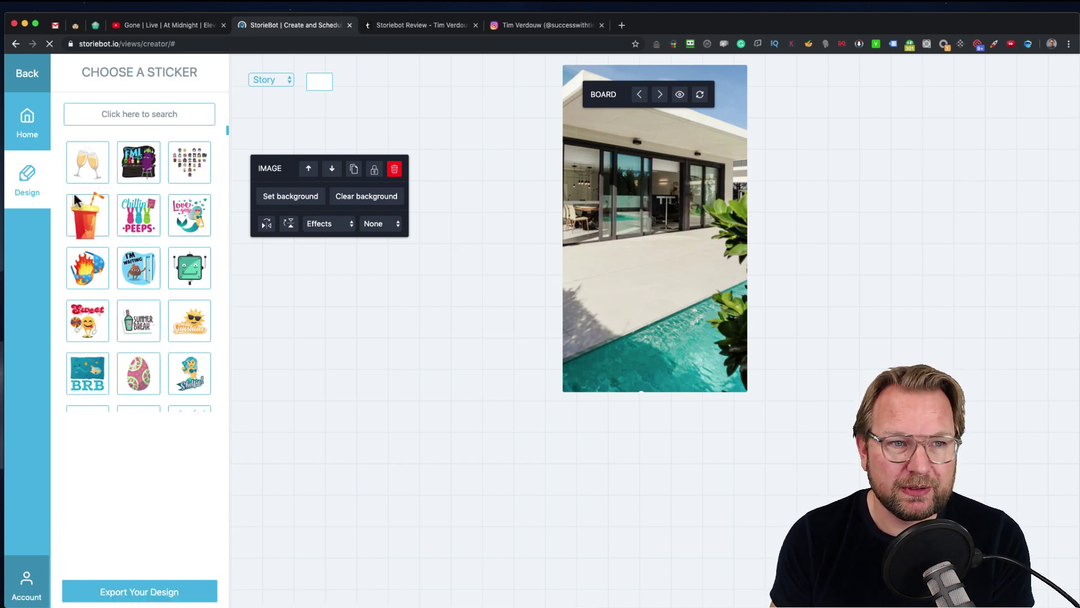
pyautogui.click(28, 178)
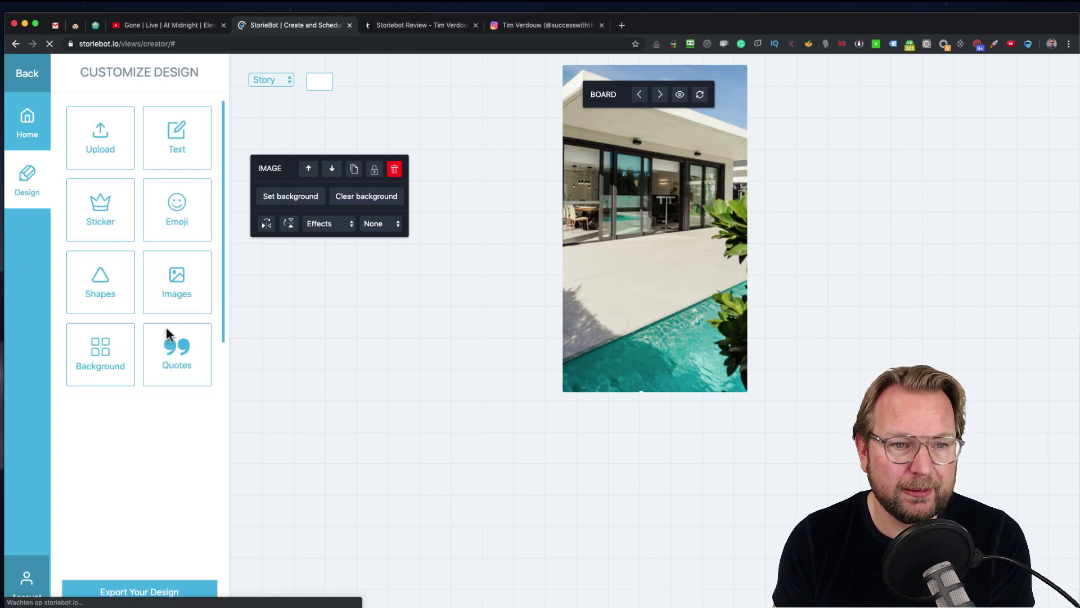
pyautogui.click(178, 351)
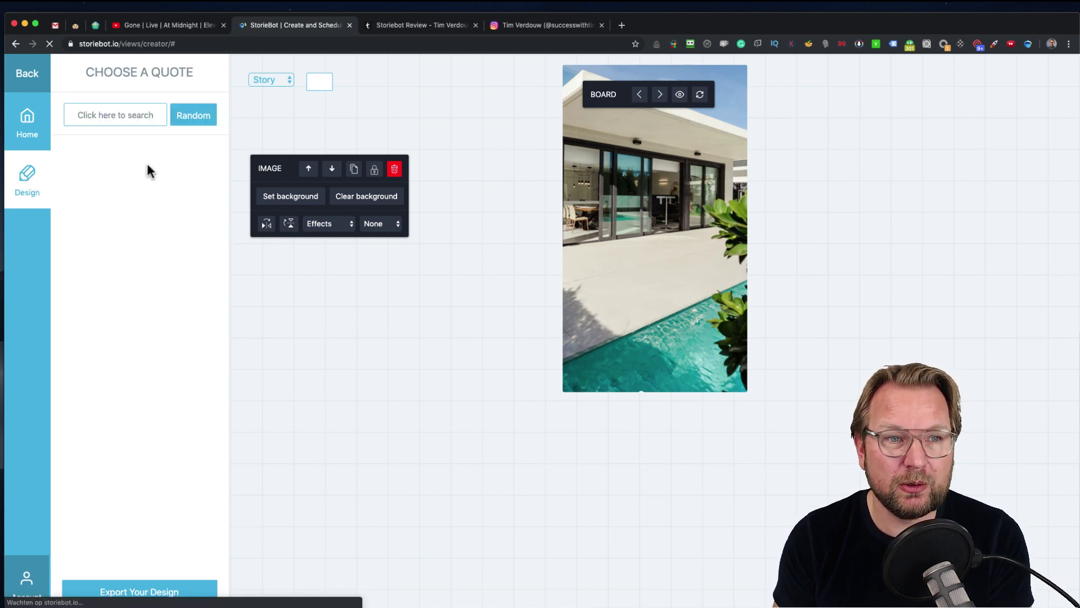
pyautogui.click(125, 112)
pyautogui.write('su')
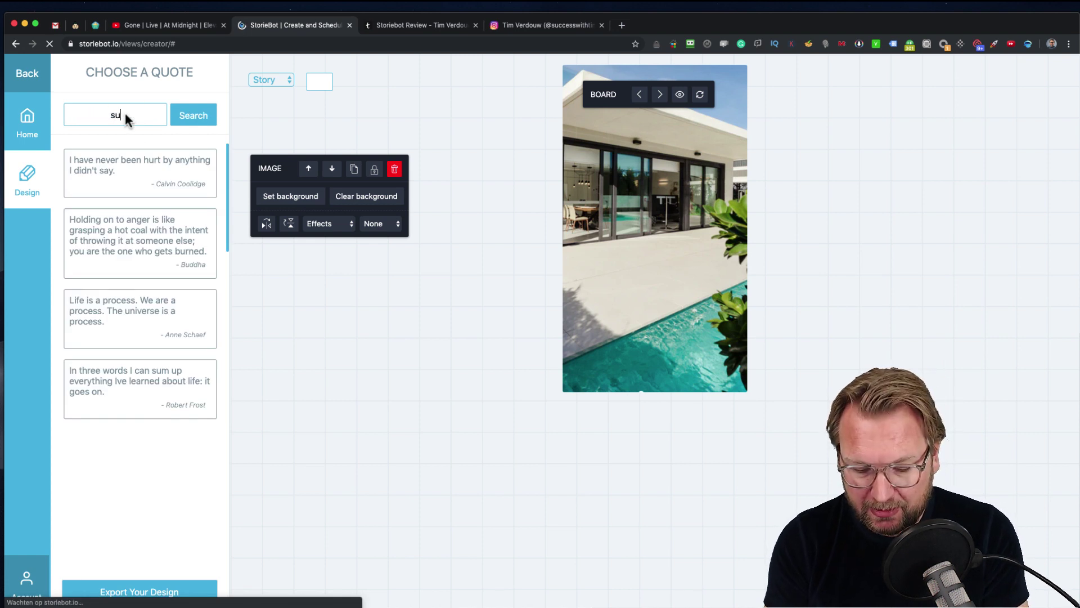
pyautogui.write('ccess')
pyautogui.click(188, 119)
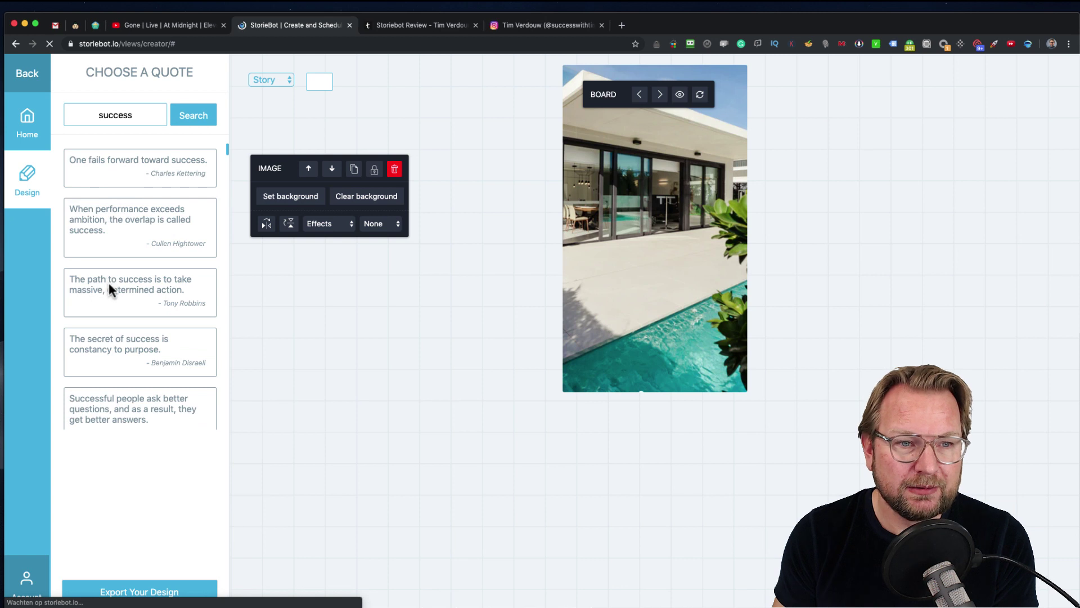
pyautogui.click(110, 286)
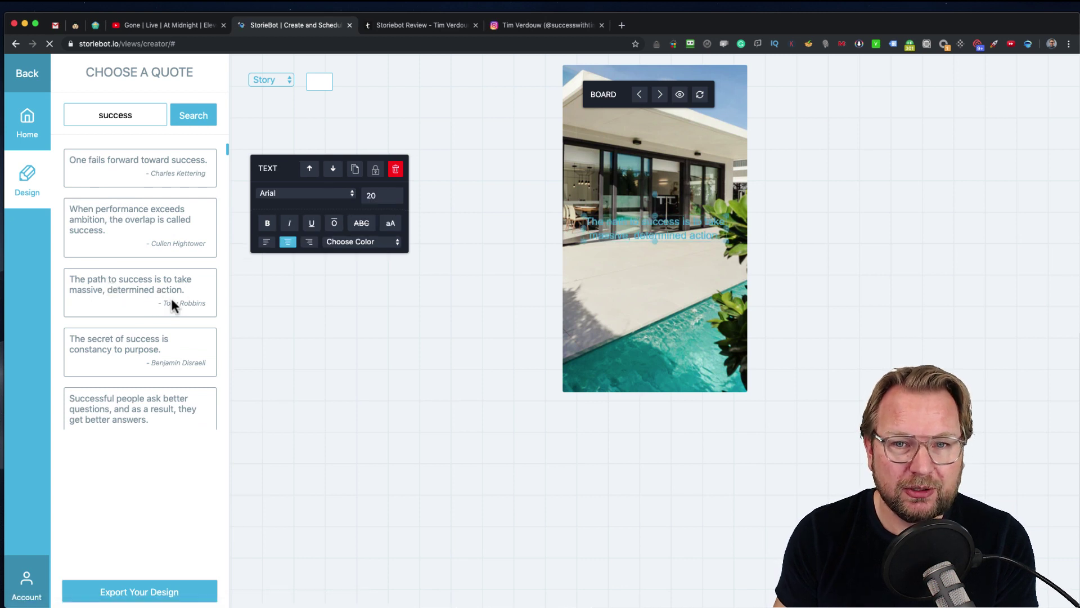
# Make the quote white text on a red highlight and place it near the story's bottom.
pyautogui.moveTo(620, 222); pyautogui.dragTo(622, 283)
pyautogui.click(394, 244)
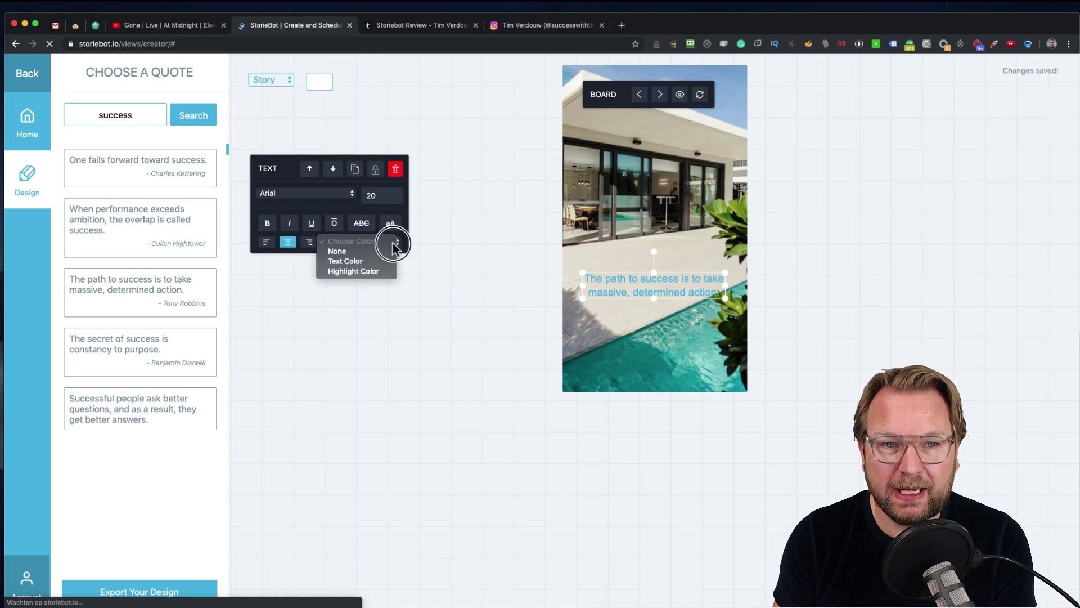
pyautogui.click(346, 261)
pyautogui.click(295, 269)
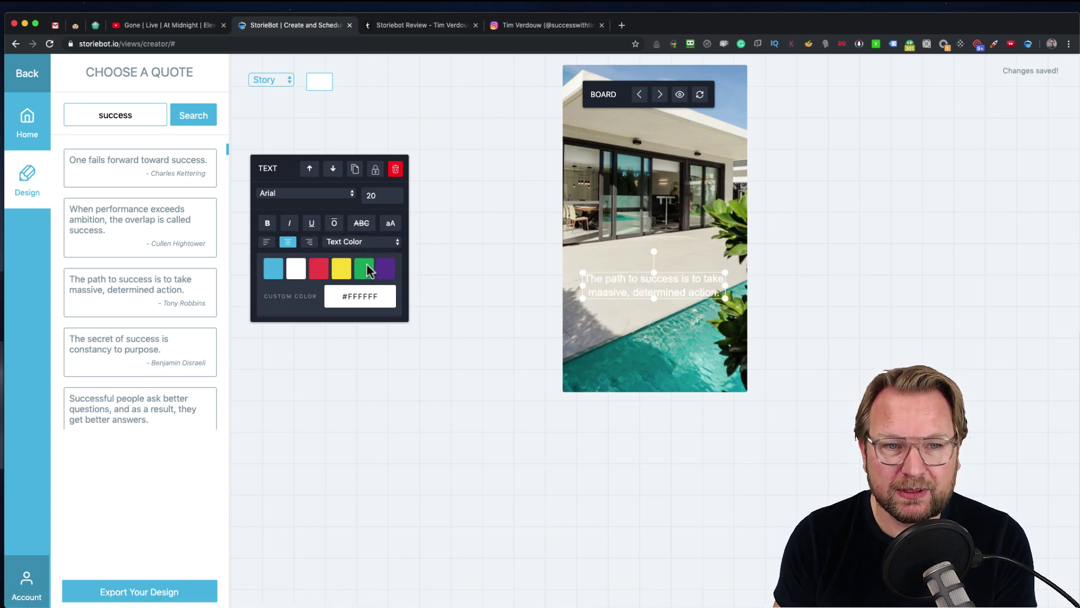
pyautogui.click(383, 242)
pyautogui.click(376, 255)
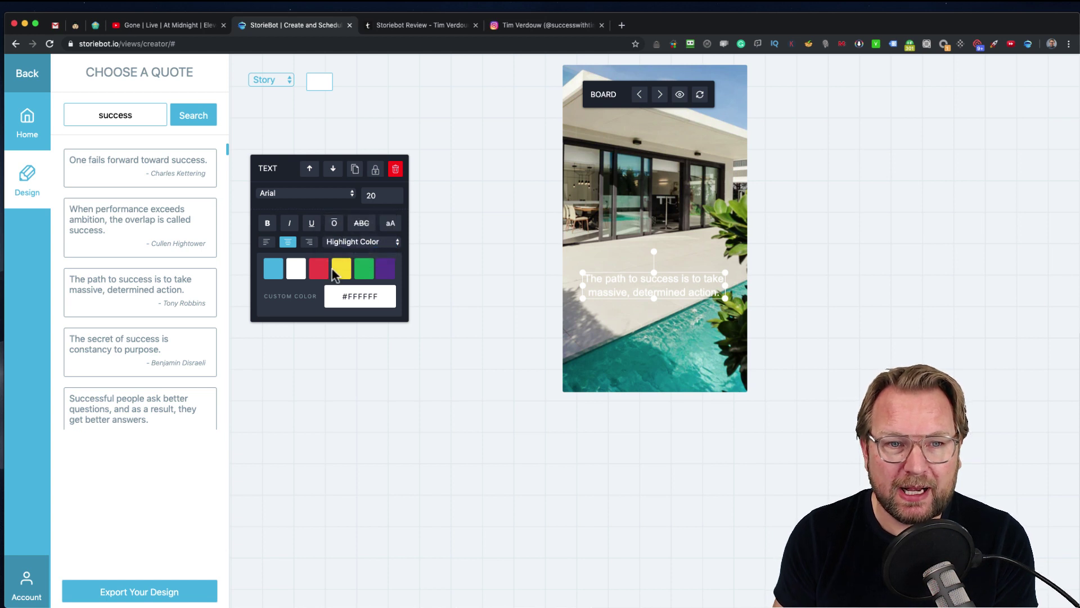
pyautogui.click(319, 270)
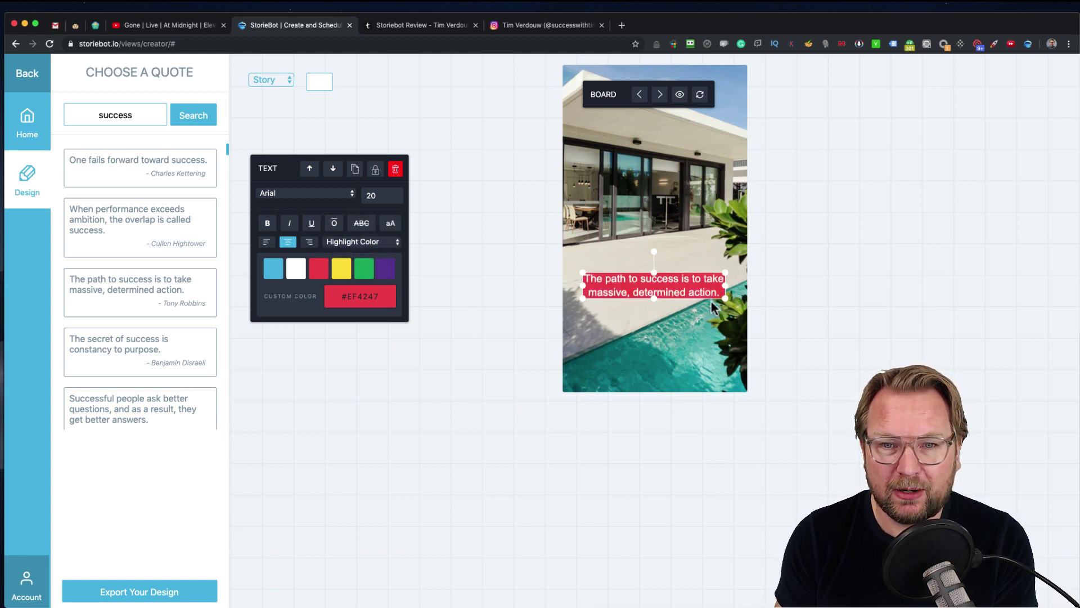
pyautogui.moveTo(710, 294); pyautogui.dragTo(703, 363)
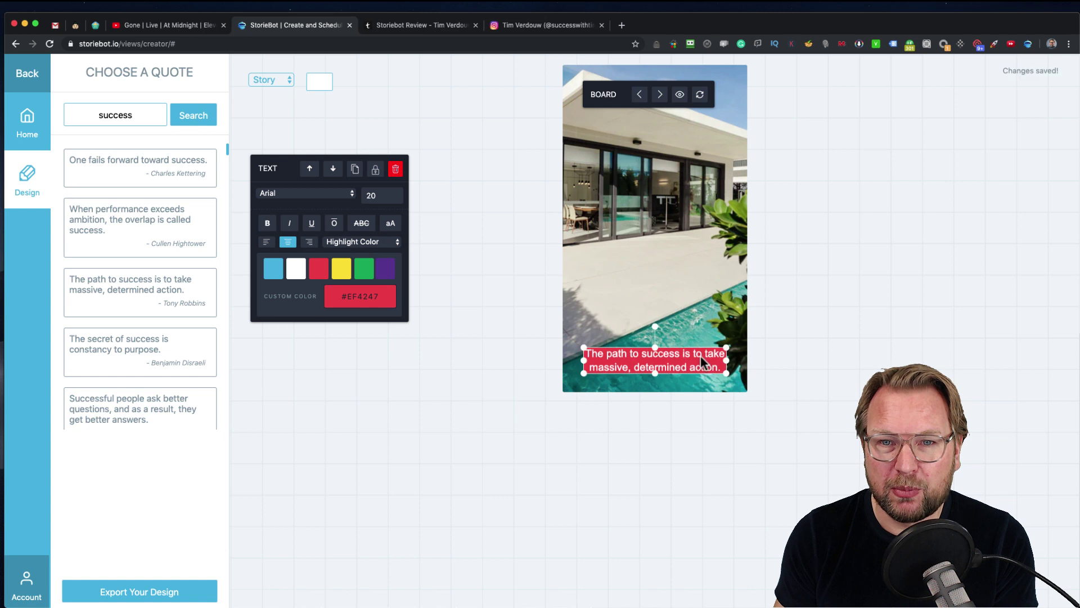
pyautogui.click(680, 187)
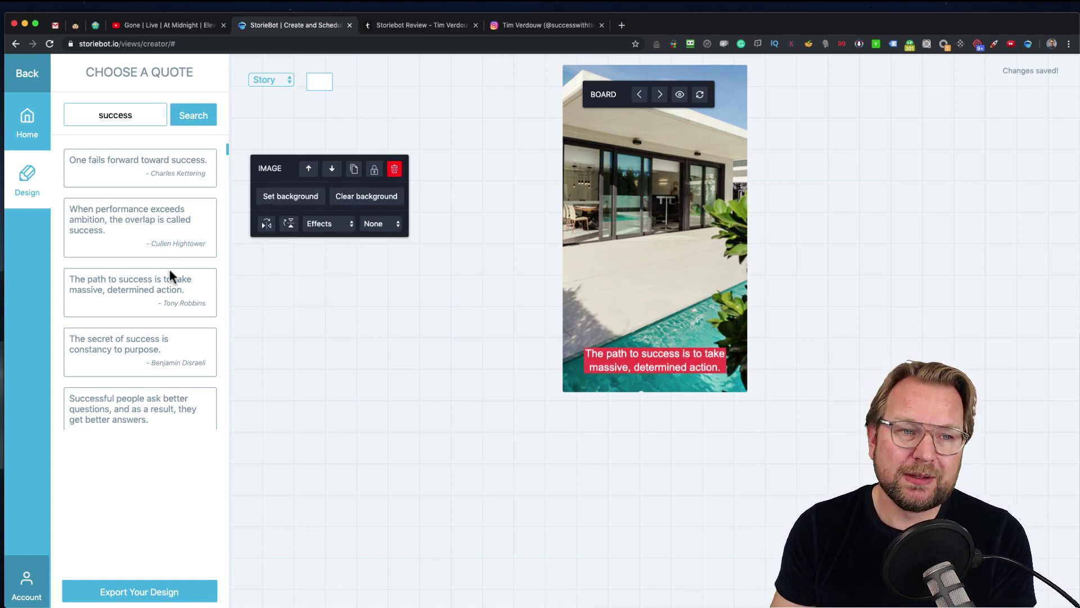
# Browse the Food, Animal and Objects emoji categories and the sticker library.
pyautogui.click(27, 179)
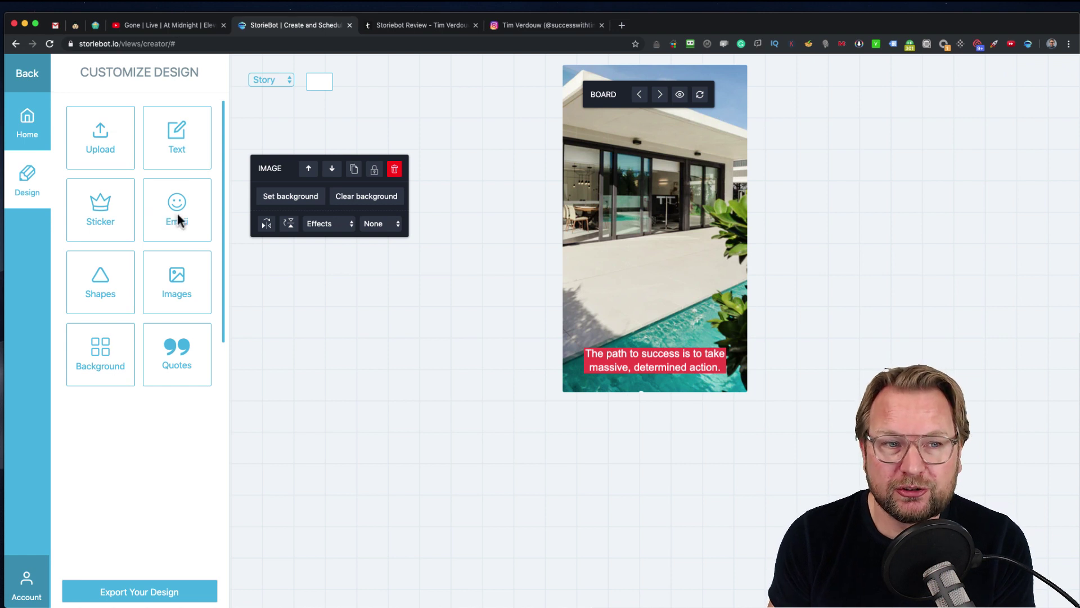
pyautogui.click(180, 206)
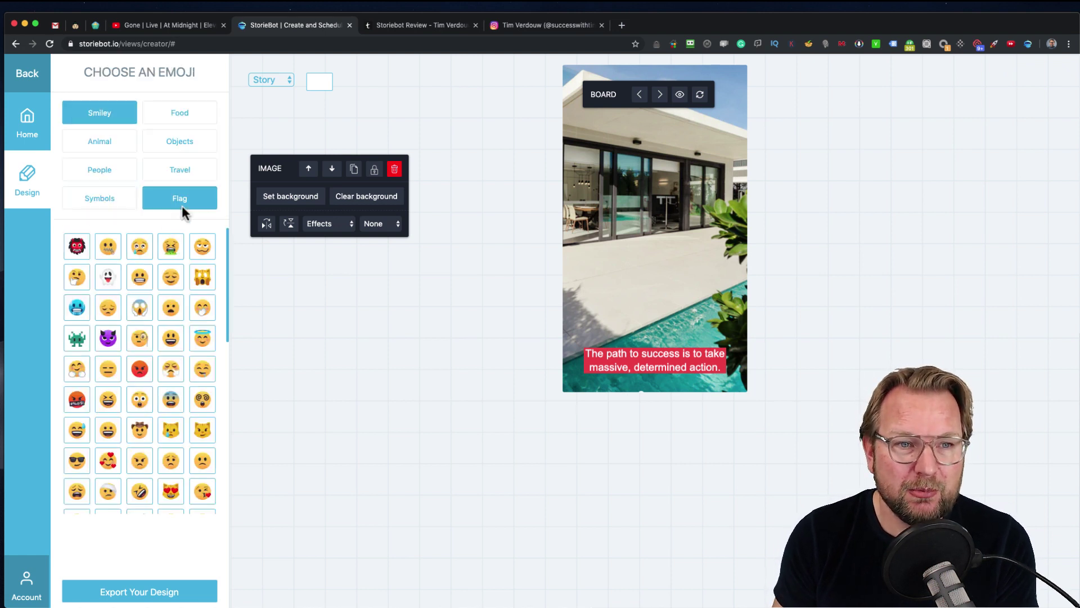
pyautogui.click(169, 112)
pyautogui.click(100, 141)
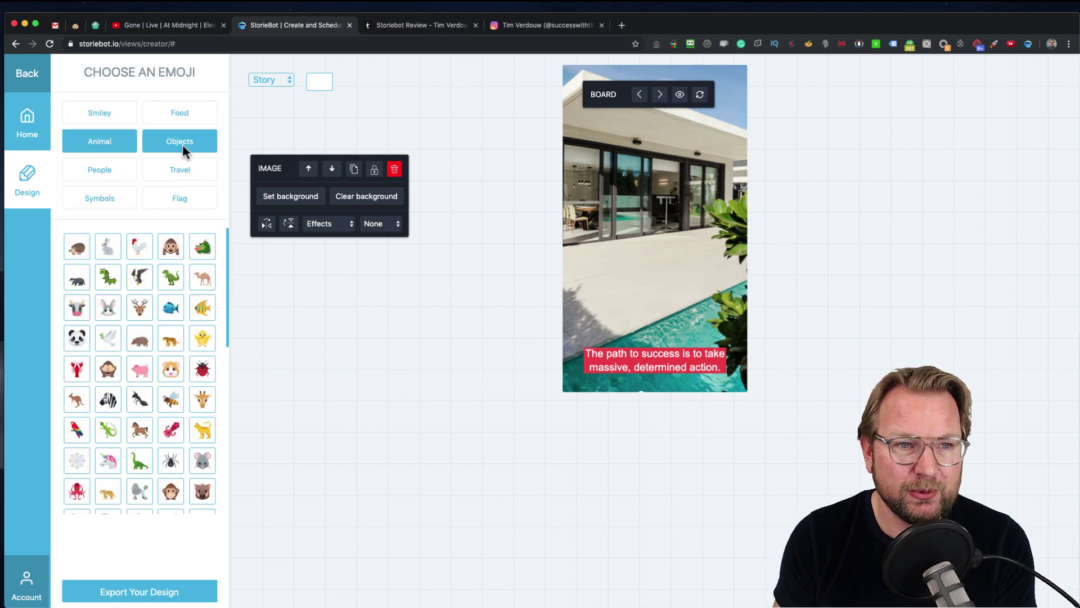
pyautogui.click(180, 141)
pyautogui.click(27, 180)
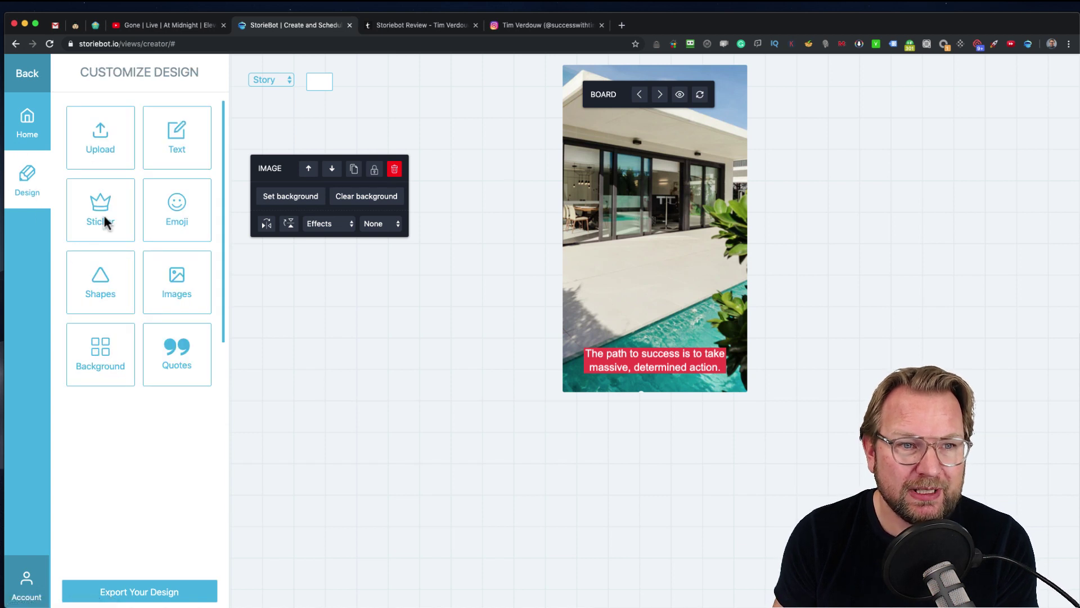
pyautogui.click(104, 218)
pyautogui.click(28, 186)
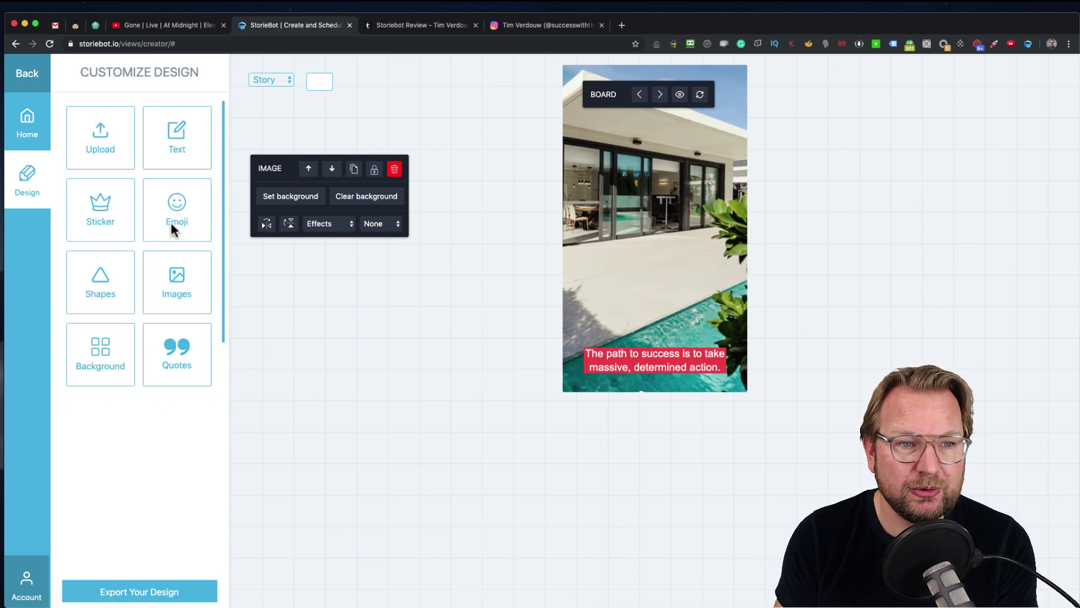
# Add the cyan square from the Shapes library to the story.
pyautogui.click(97, 278)
pyautogui.scroll(-5, 136, 286)
pyautogui.scroll(4, 135, 282)
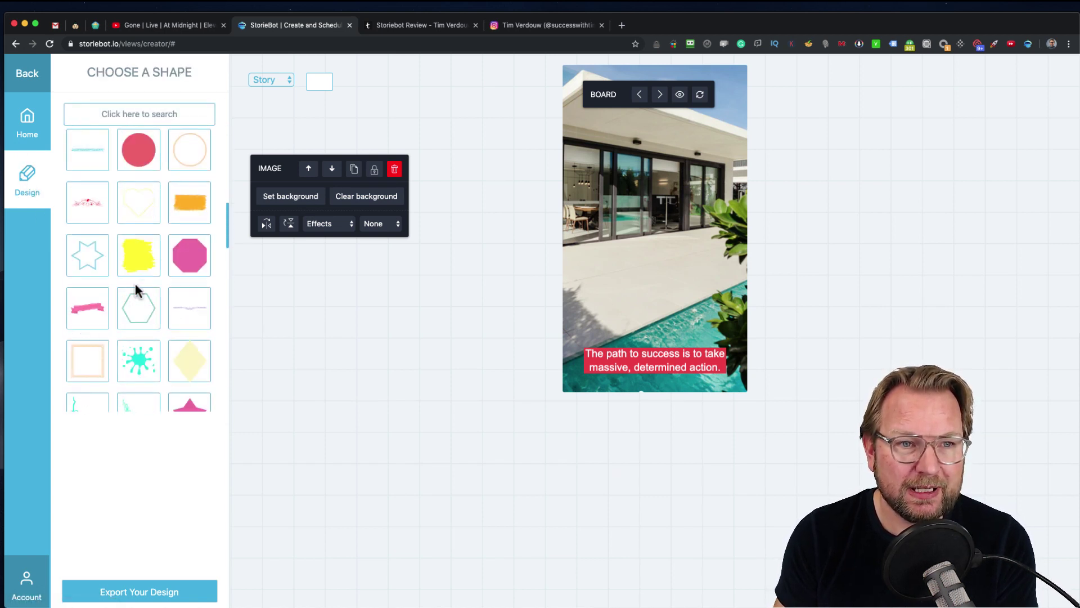
pyautogui.scroll(-4, 135, 282)
pyautogui.scroll(4, 135, 282)
pyautogui.scroll(3, 135, 284)
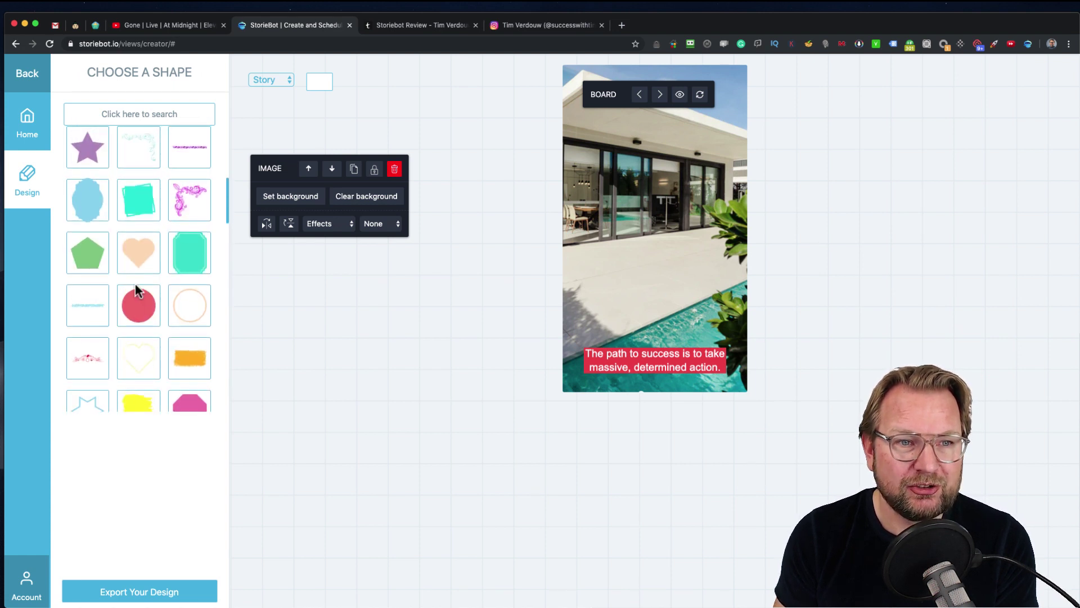
pyautogui.scroll(2, 146, 214)
pyautogui.click(140, 197)
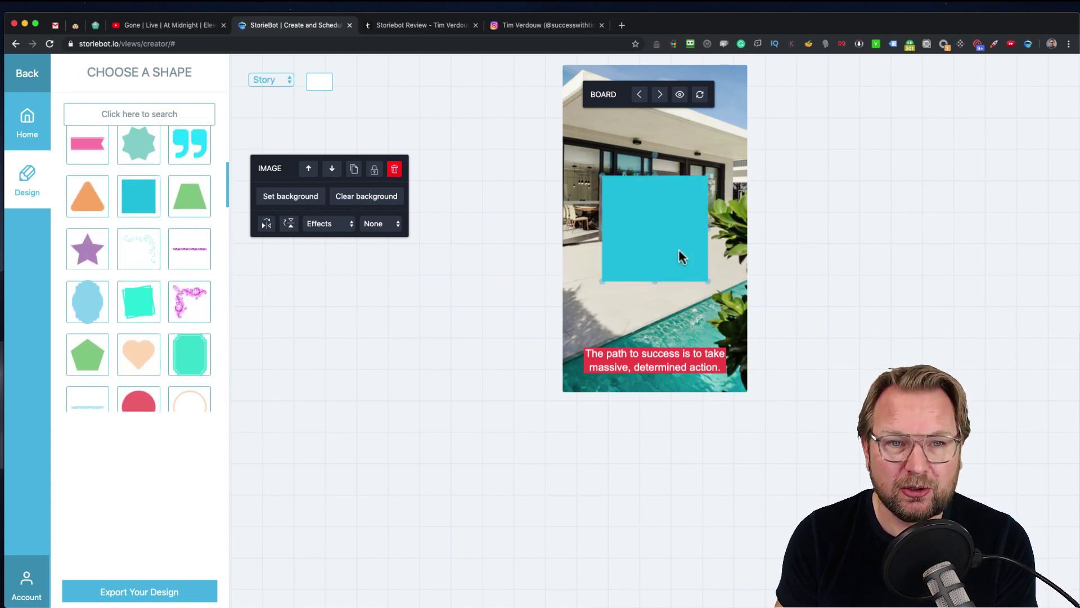
# Set the square's effect to Color, try yellow and purple, and stretch it into a bottom band.
pyautogui.click(382, 224)
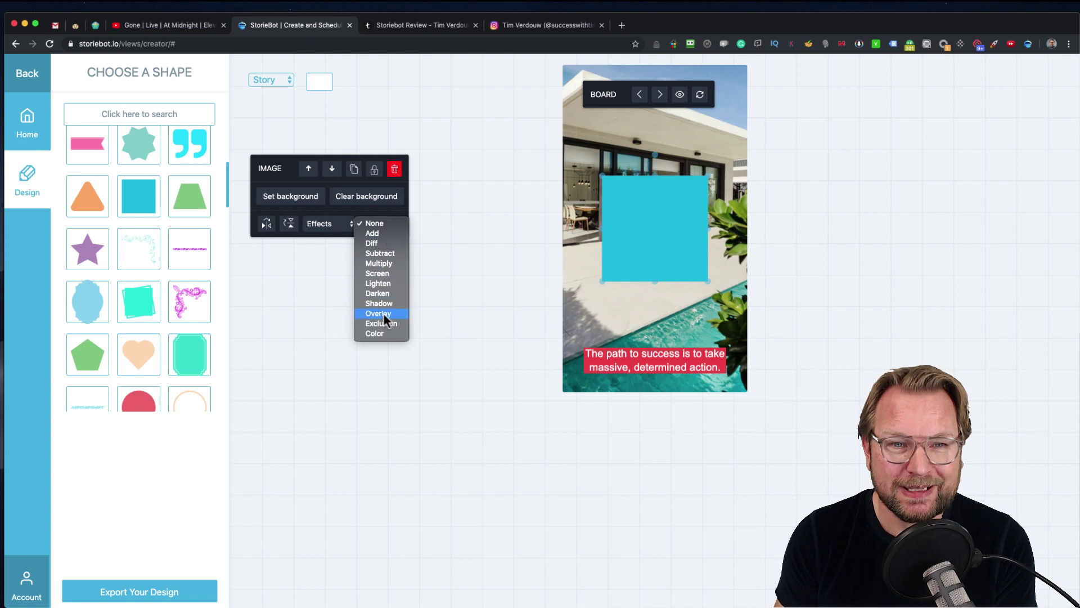
pyautogui.click(375, 333)
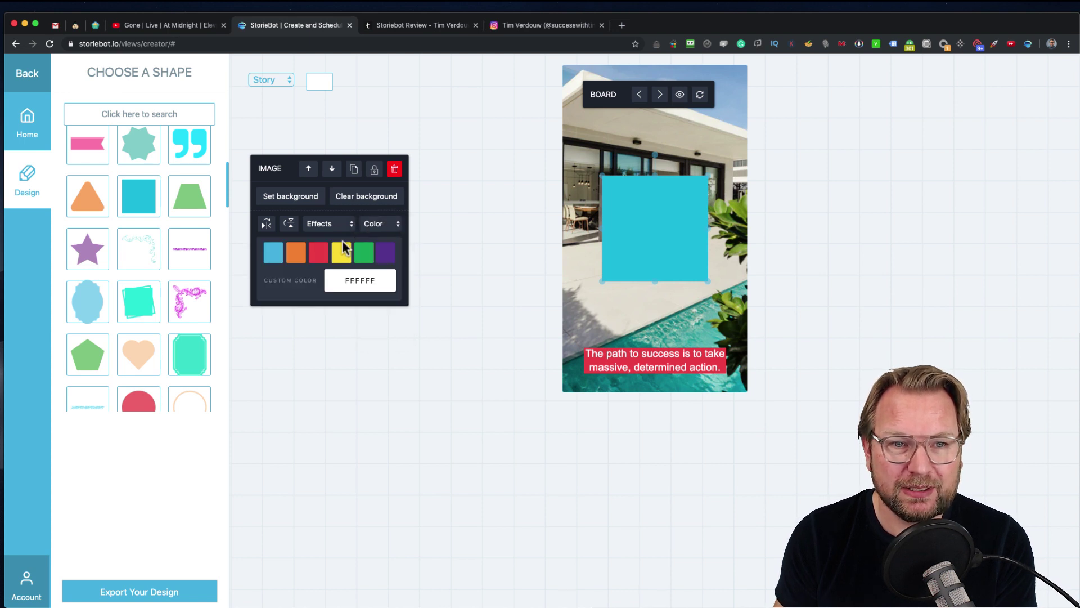
pyautogui.click(341, 253)
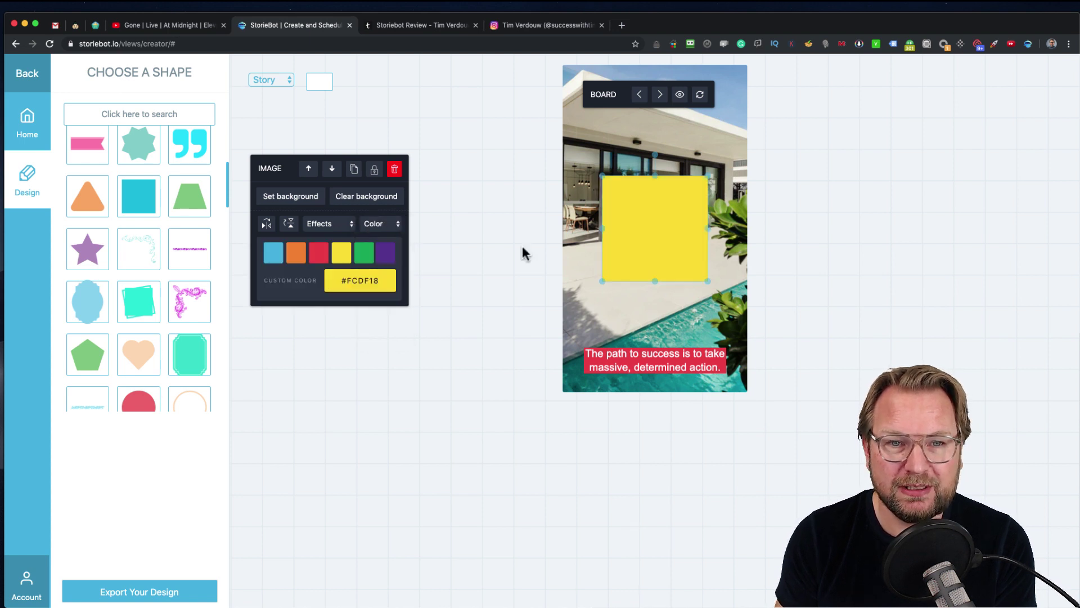
pyautogui.click(386, 255)
pyautogui.moveTo(627, 222); pyautogui.dragTo(563, 343)
pyautogui.moveTo(685, 342); pyautogui.dragTo(728, 342)
pyautogui.moveTo(635, 290); pyautogui.dragTo(666, 360)
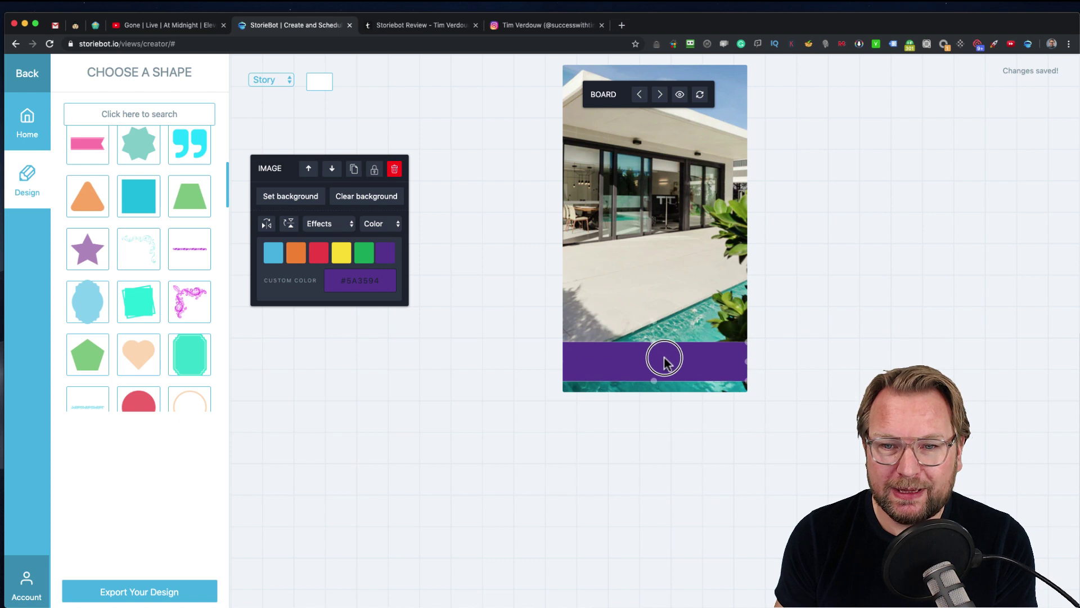
# Color the band black #000000 and send it behind the quote text.
pyautogui.click(346, 284)
pyautogui.moveTo(439, 333); pyautogui.dragTo(439, 352)
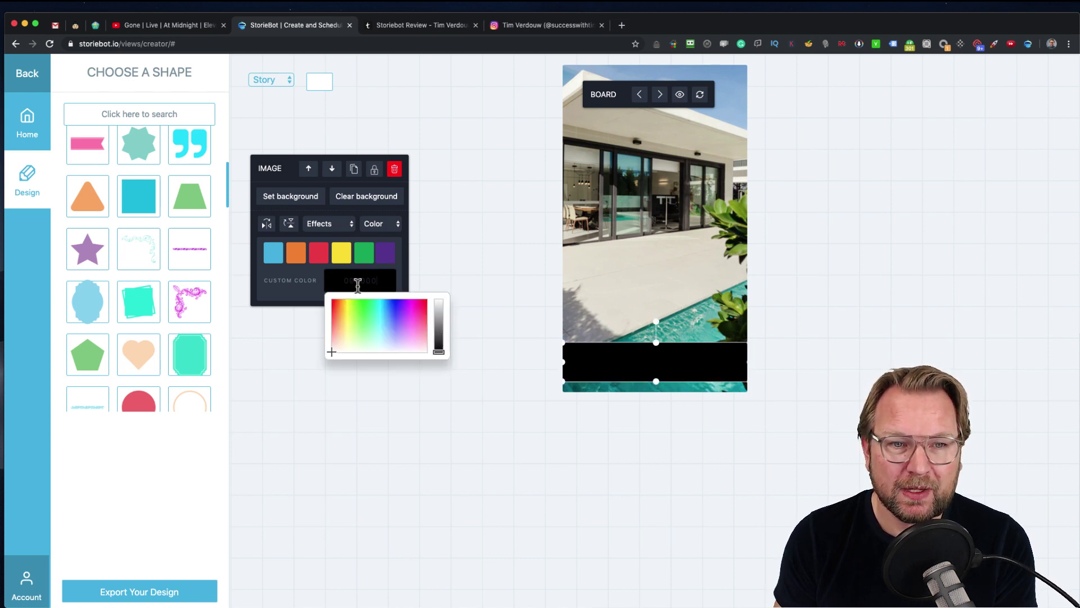
pyautogui.click(305, 282)
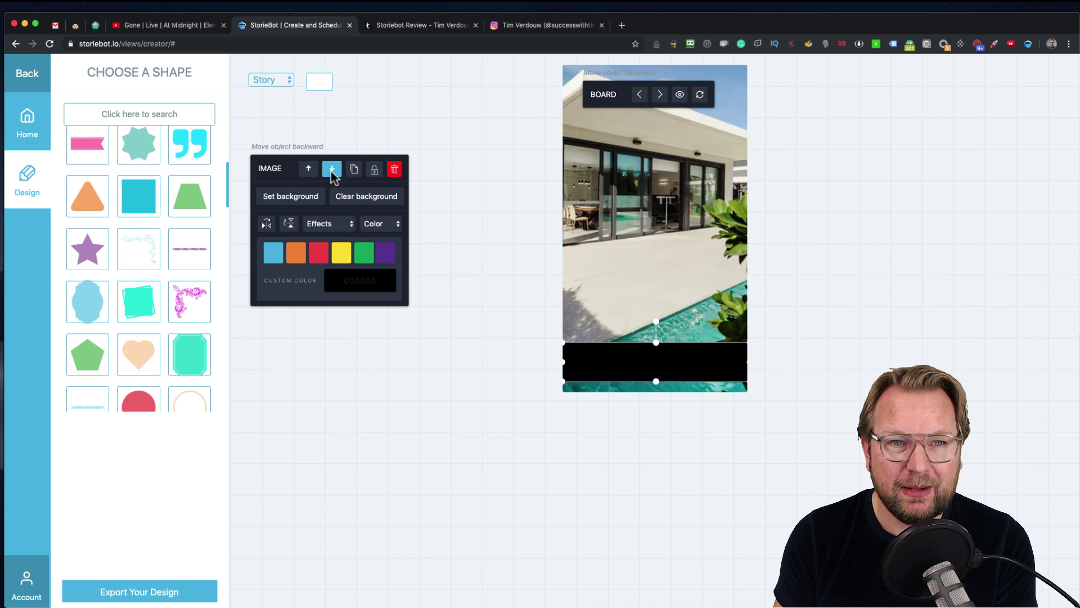
pyautogui.click(332, 171)
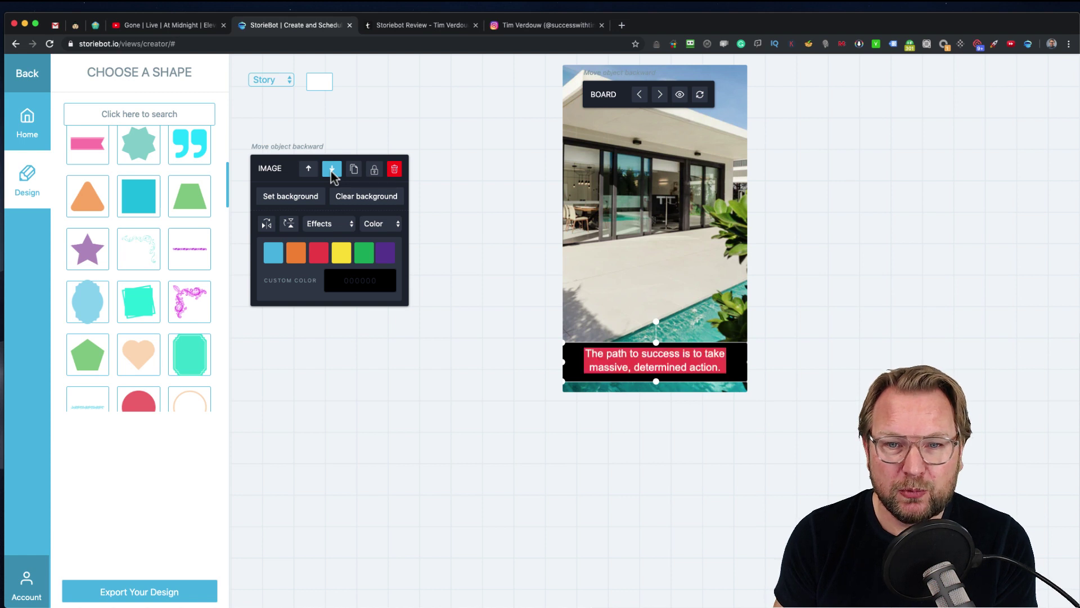
pyautogui.click(733, 357)
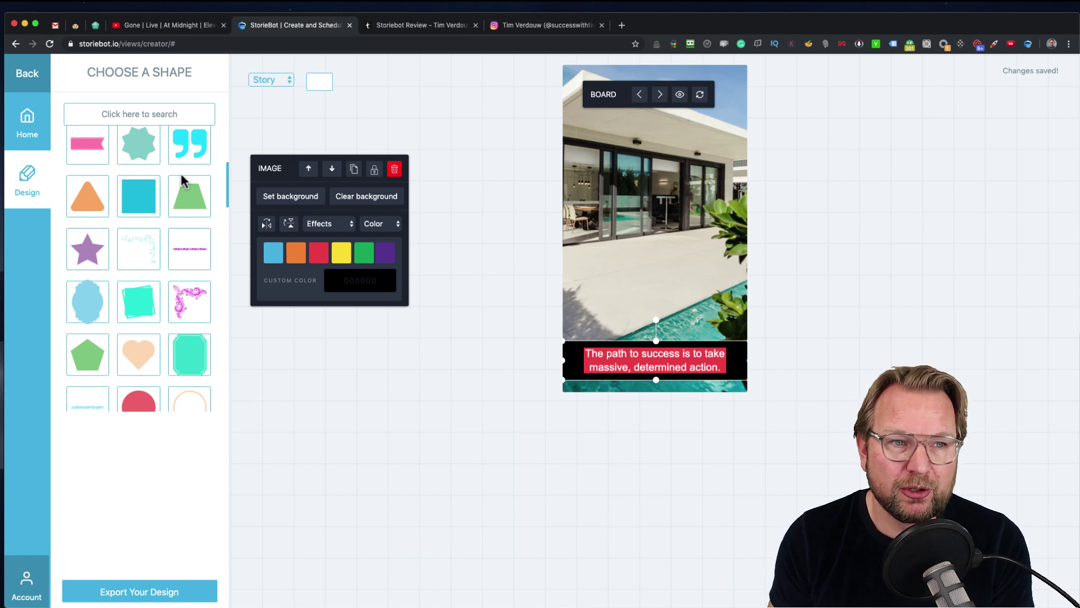
pyautogui.click(27, 192)
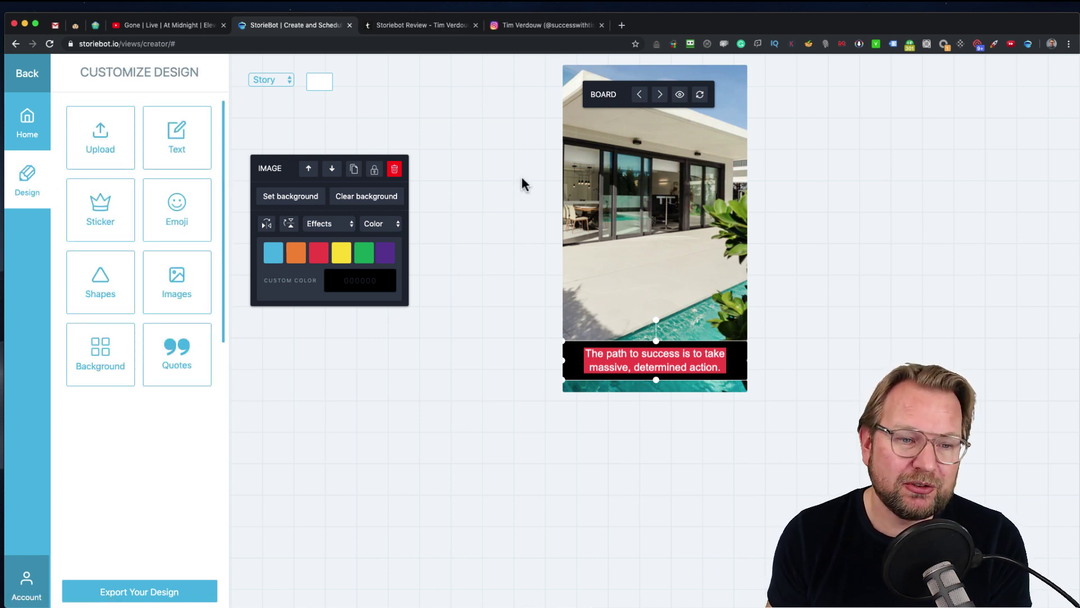
# Save the house-and-quote story design from the export options.
pyautogui.click(149, 592)
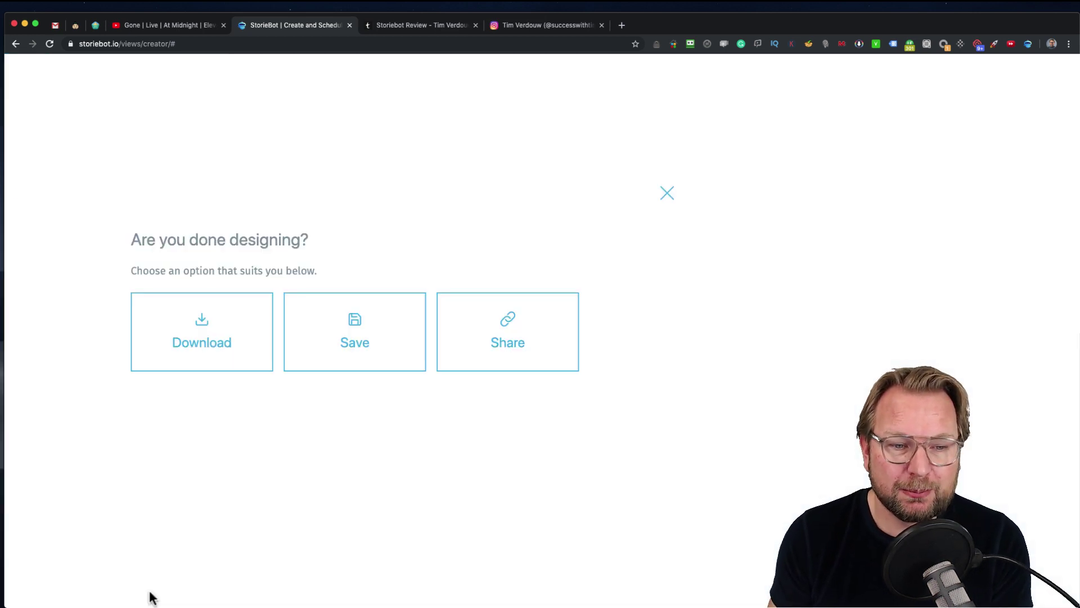
pyautogui.click(352, 338)
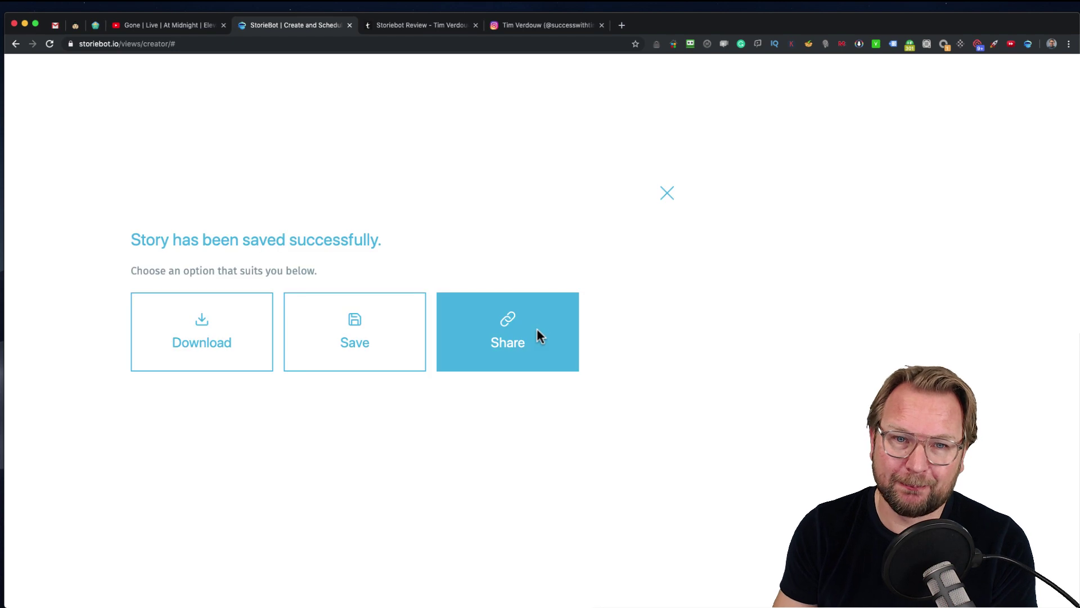
pyautogui.click(667, 193)
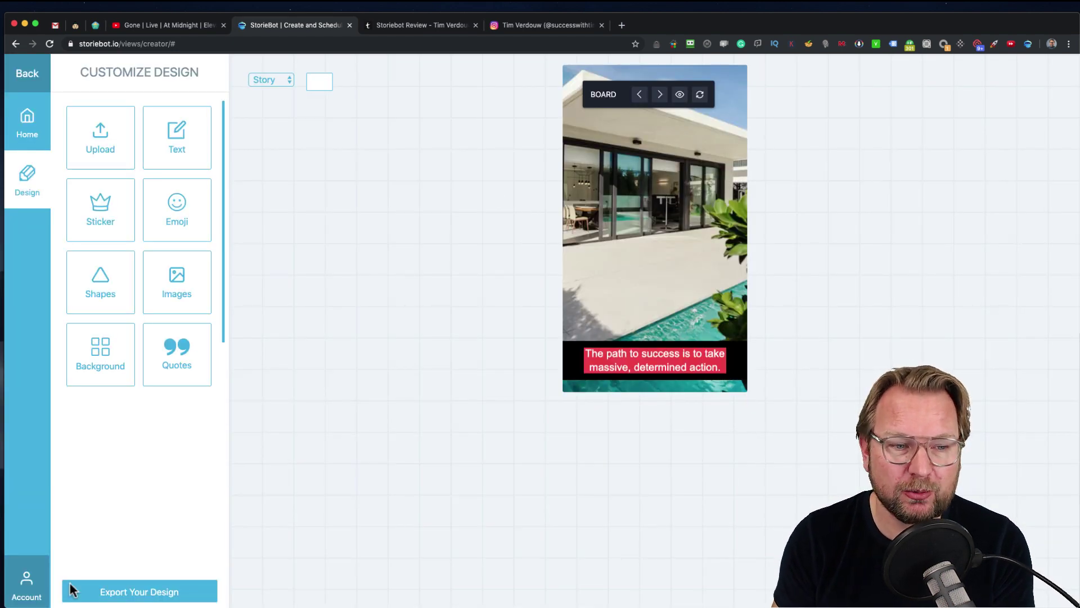
# Open the new Story No. 1 summary from the account's story list.
pyautogui.click(23, 582)
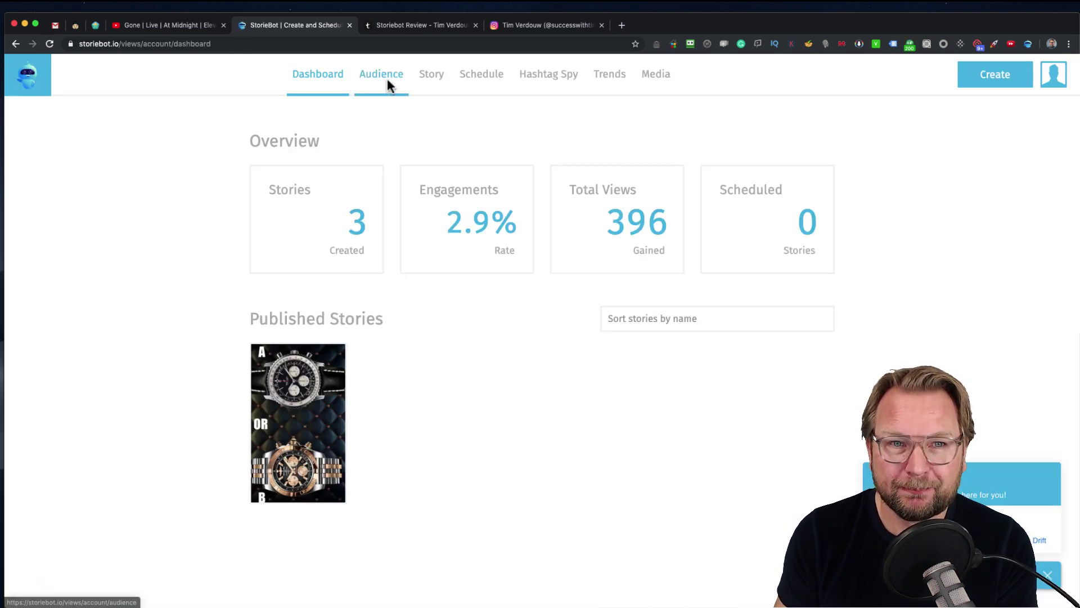
pyautogui.click(437, 79)
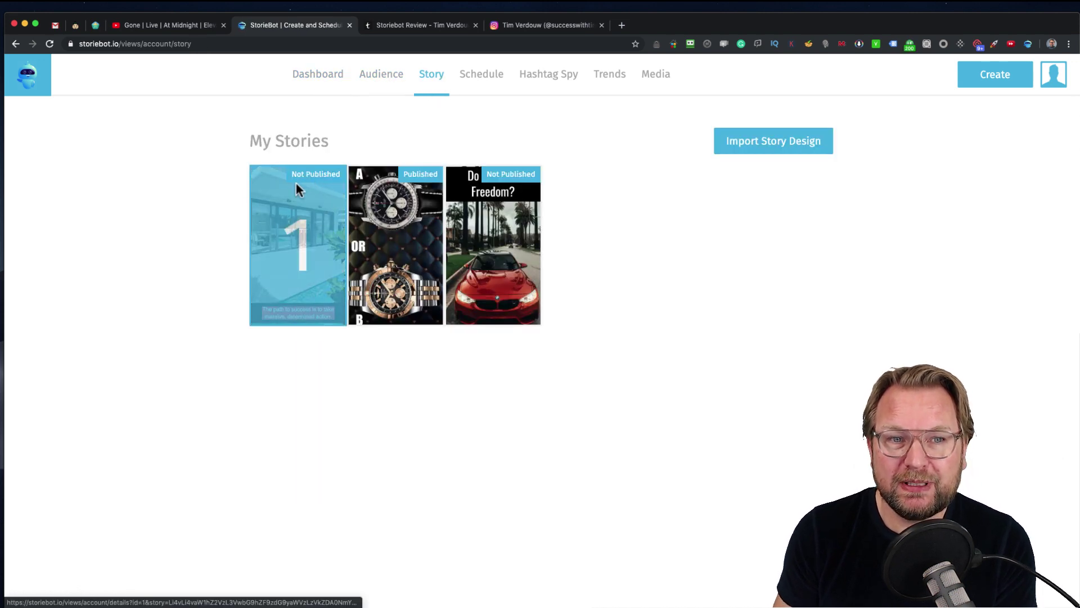
pyautogui.click(296, 213)
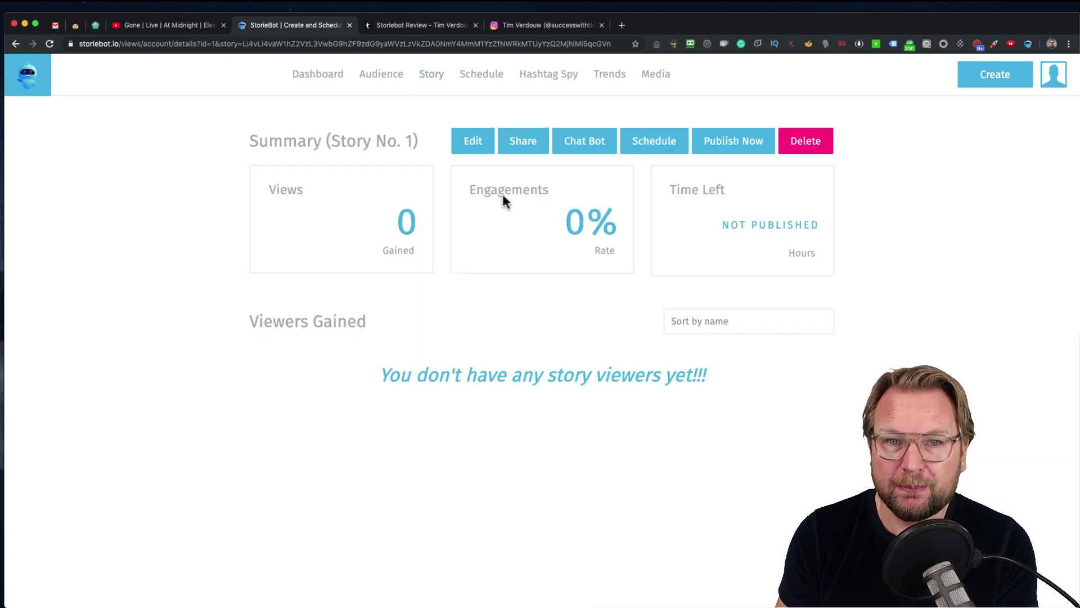
# Add a chat bot response that answers 'How much' with '$27'.
pyautogui.click(591, 142)
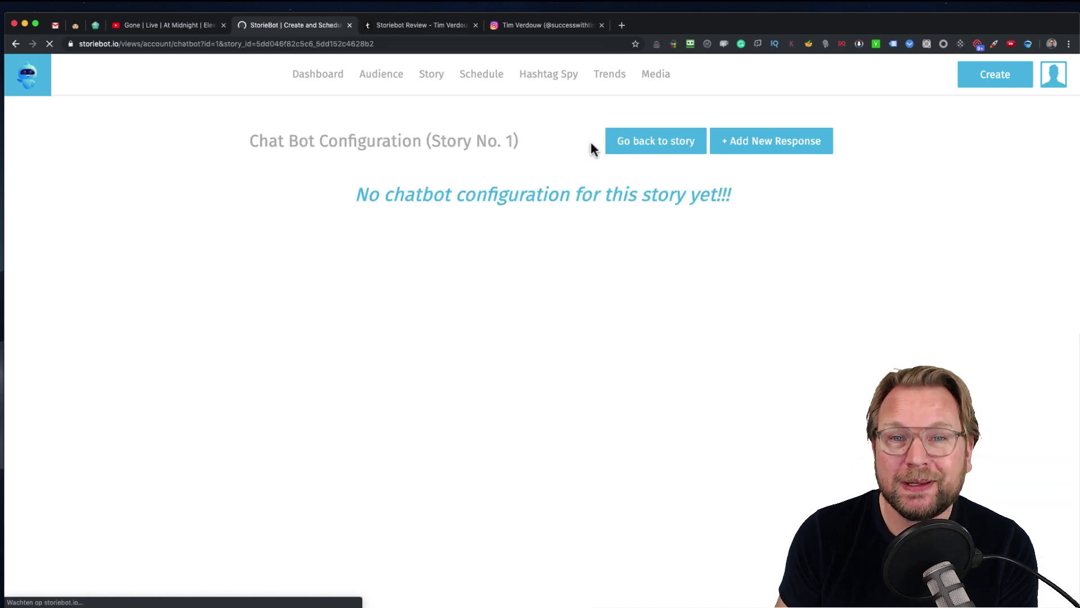
pyautogui.click(774, 149)
pyautogui.click(501, 313)
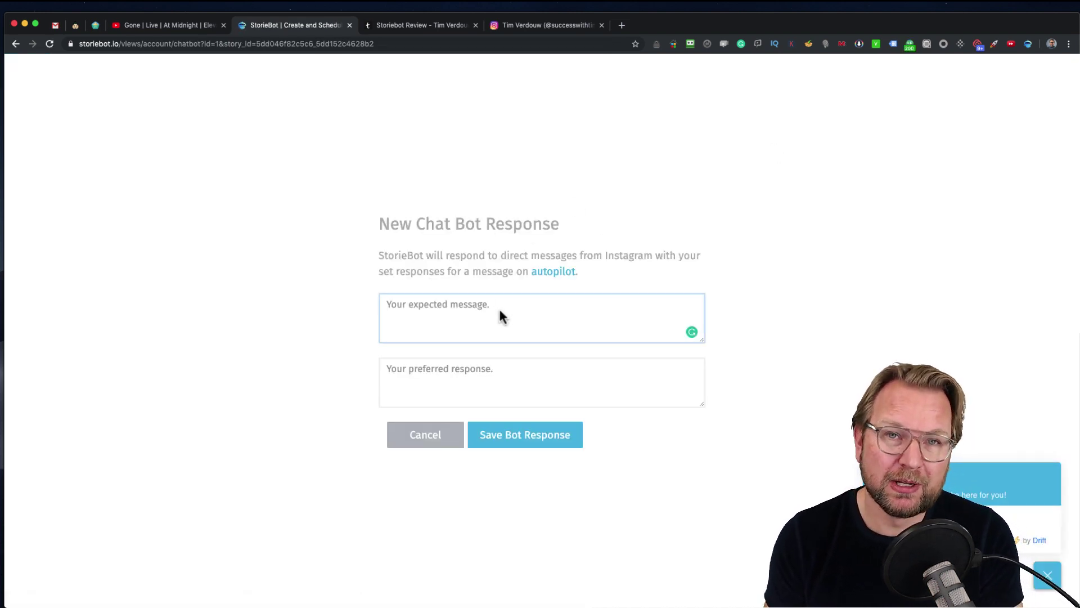
pyautogui.write('How much')
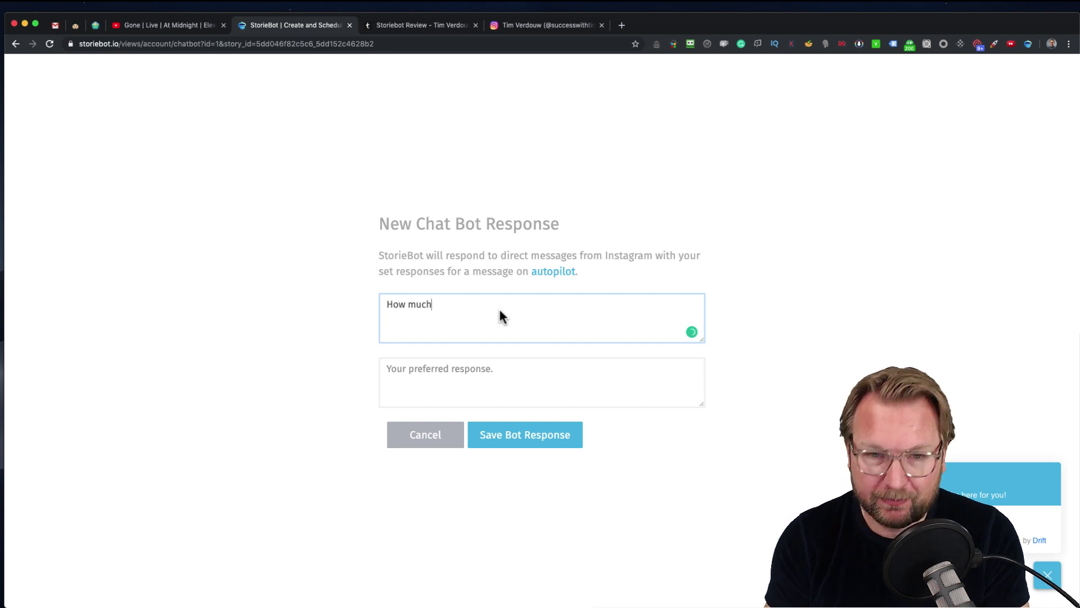
pyautogui.click(487, 382)
pyautogui.write('$27')
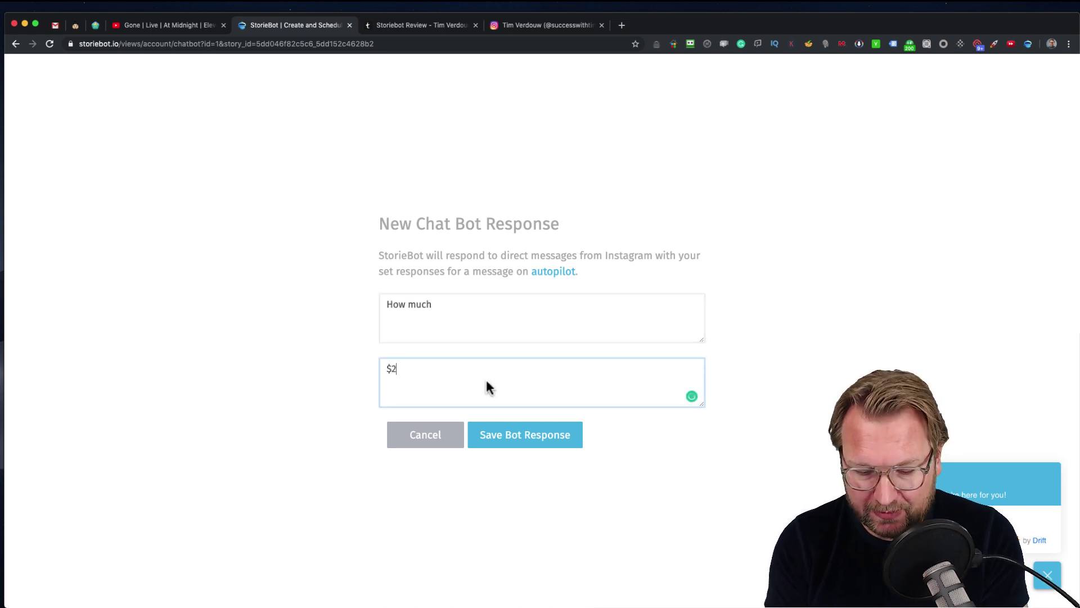
pyautogui.click(541, 440)
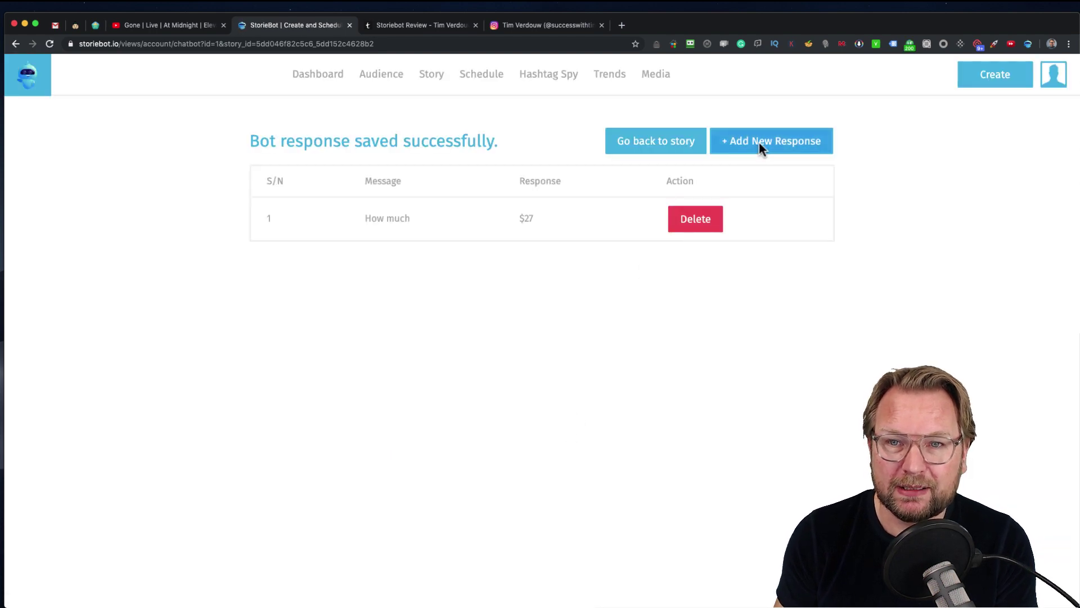
# Add a second response answering 'Info' with 'You can find info here: dasdasdasd', then return to the summary.
pyautogui.click(759, 141)
pyautogui.click(456, 316)
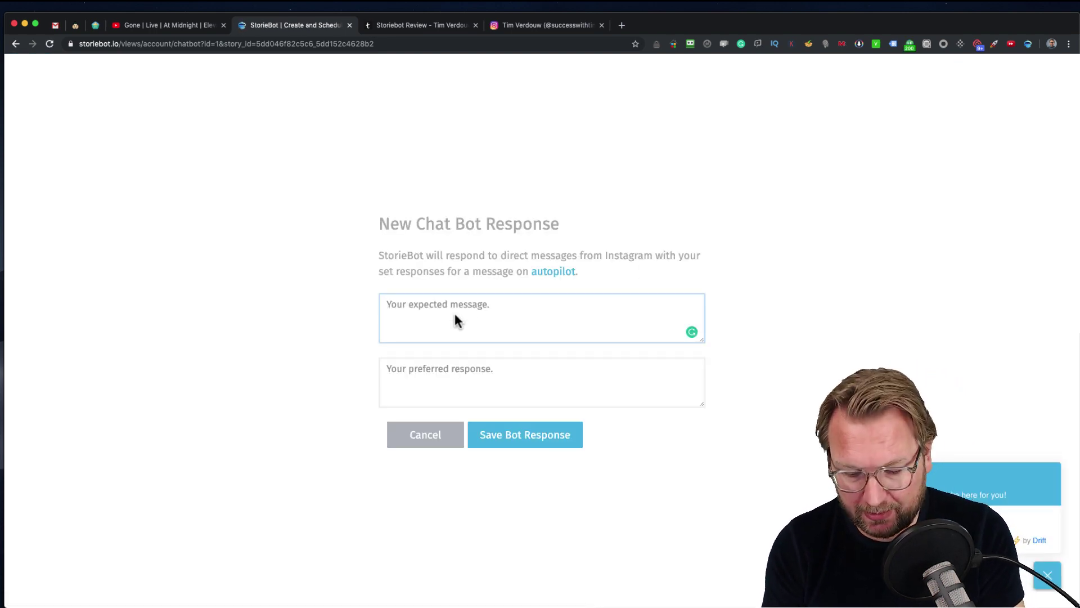
pyautogui.write('Info')
pyautogui.click(460, 373)
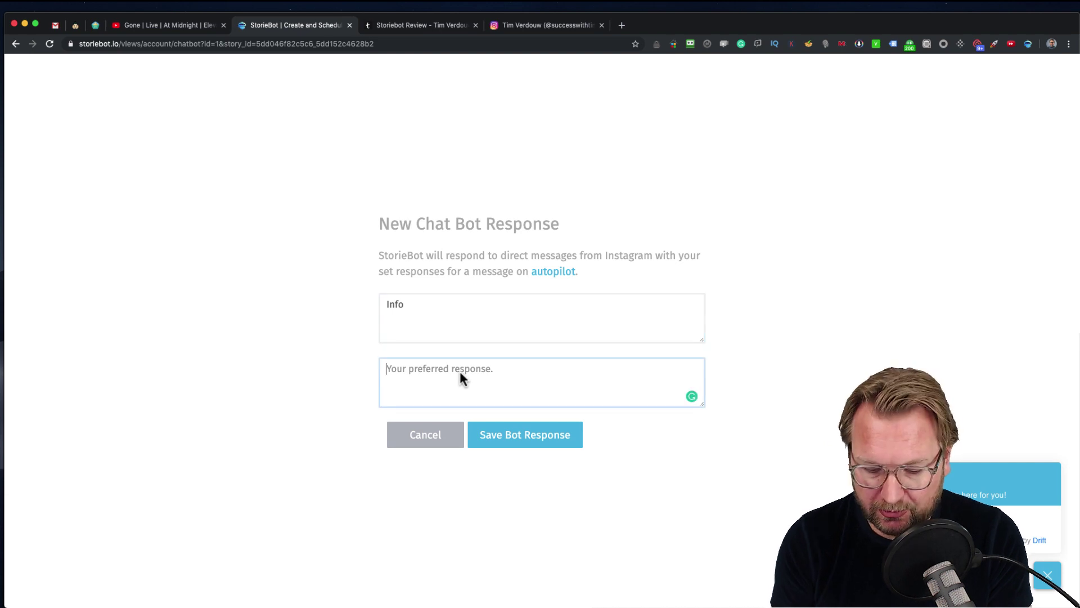
pyautogui.write('You can find ')
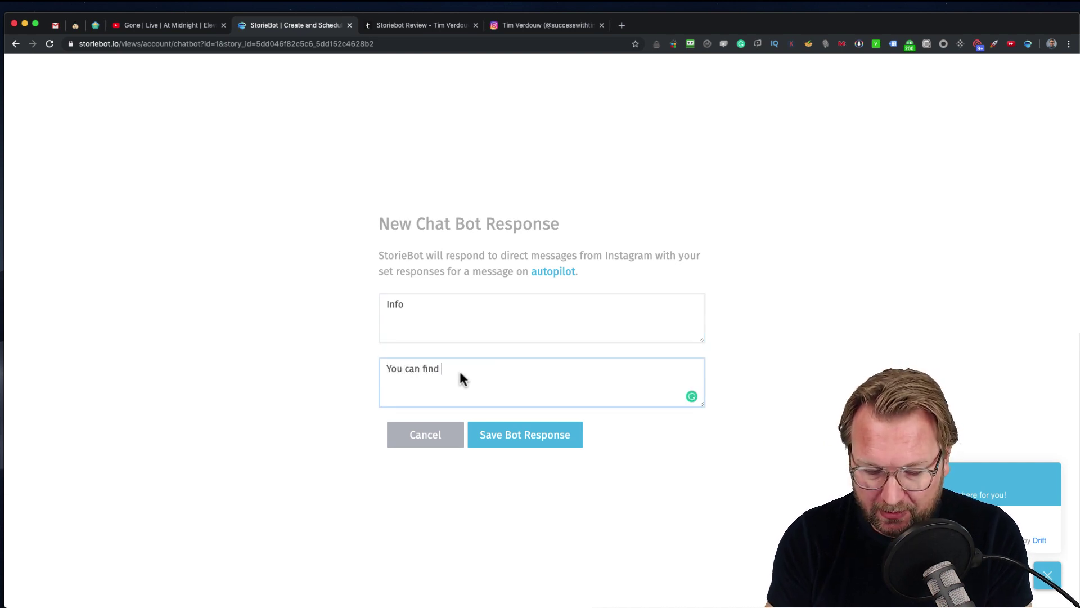
pyautogui.write('info here:')
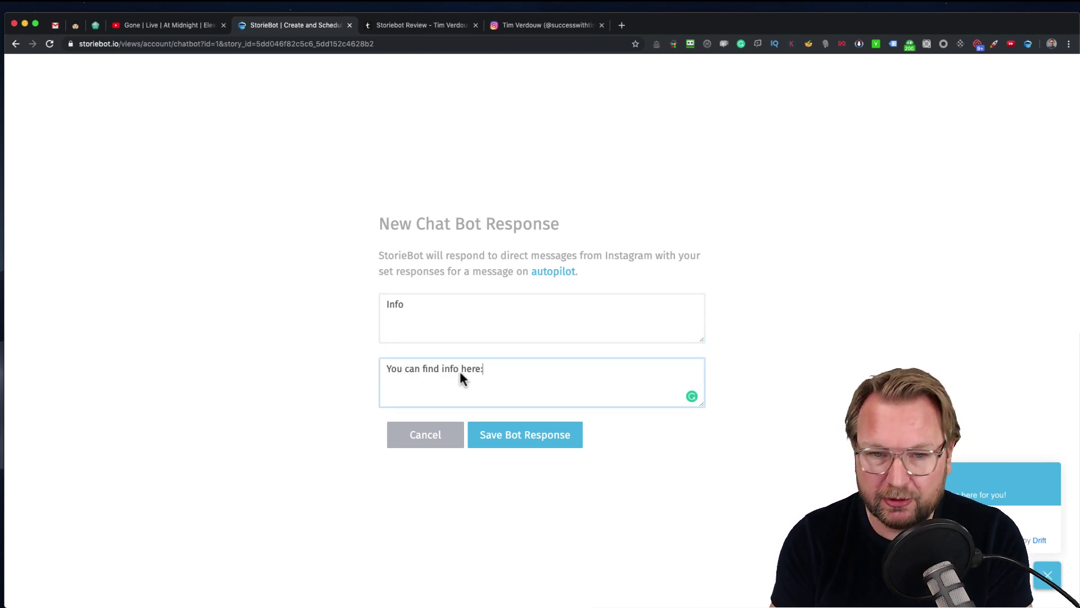
pyautogui.write(' dasdasdasd')
pyautogui.click(508, 431)
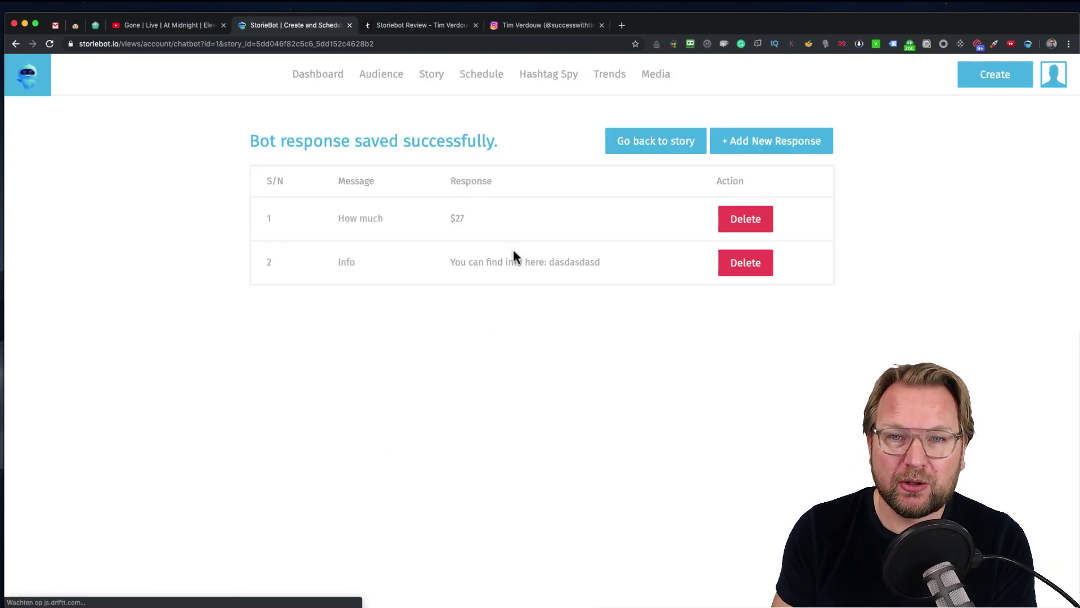
pyautogui.click(649, 144)
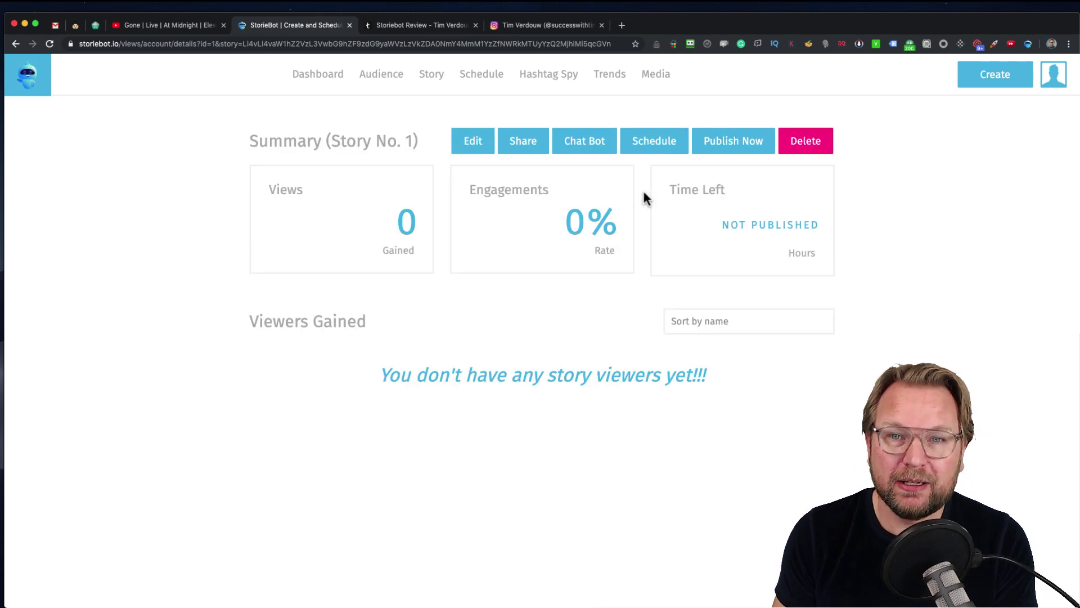
# Open scheduling for Story No. 1 and cancel without picking a publish date.
pyautogui.click(657, 148)
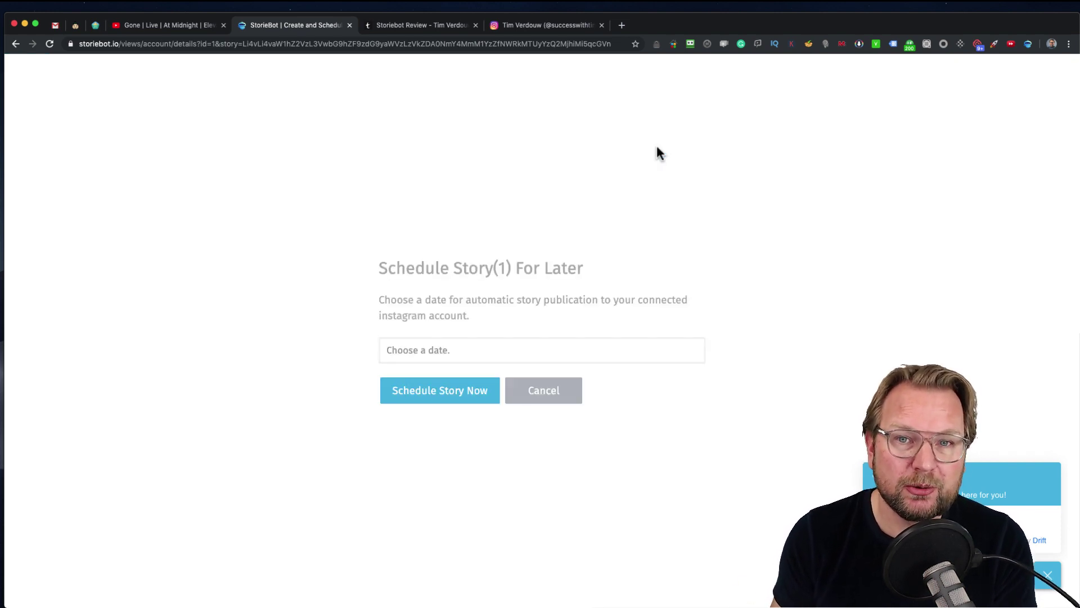
pyautogui.click(433, 357)
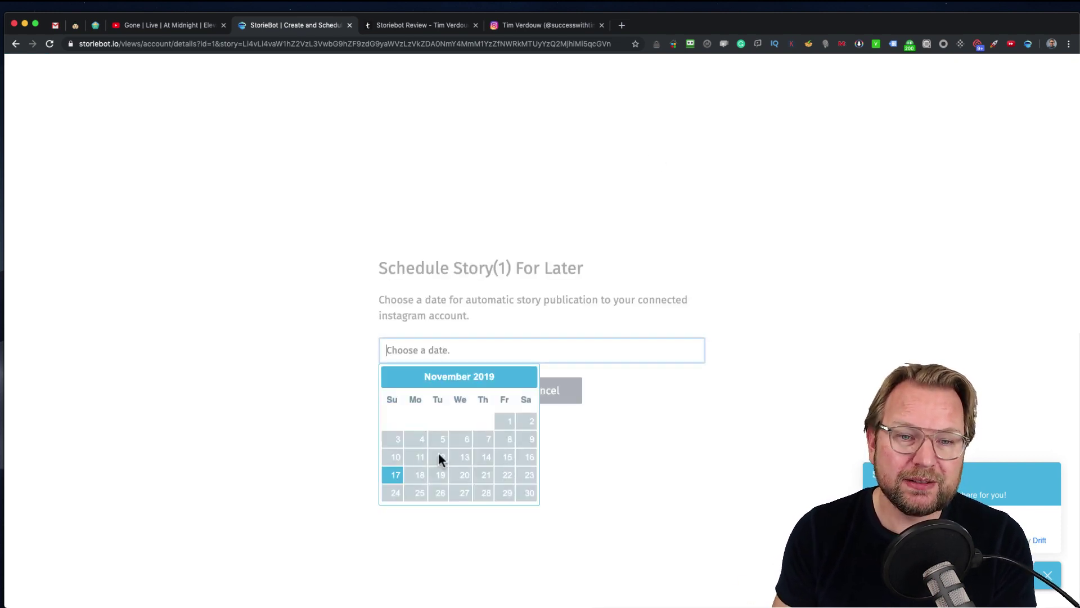
pyautogui.click(583, 426)
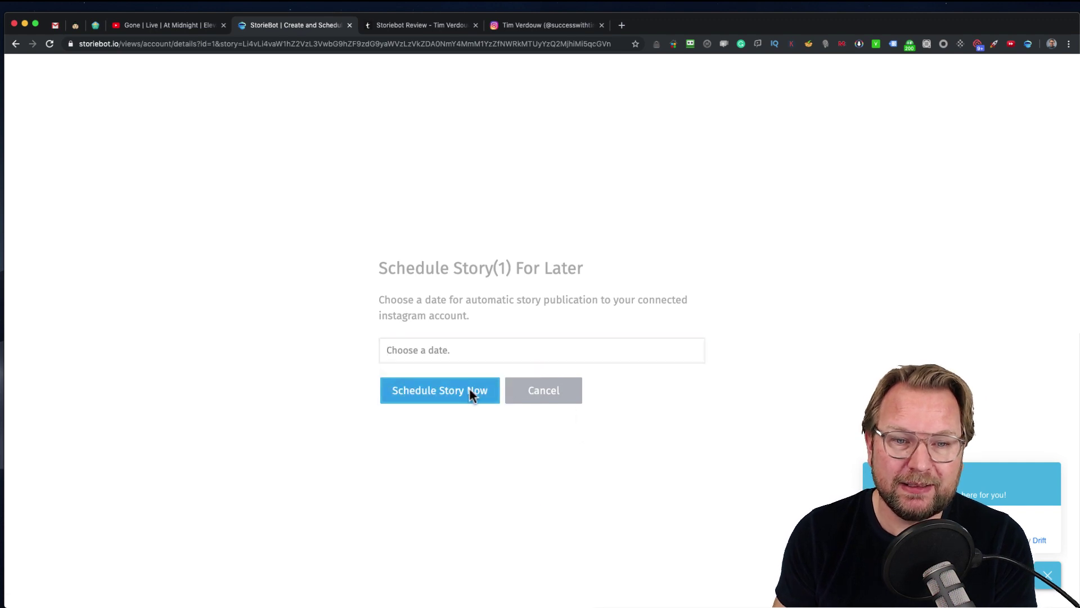
pyautogui.click(516, 396)
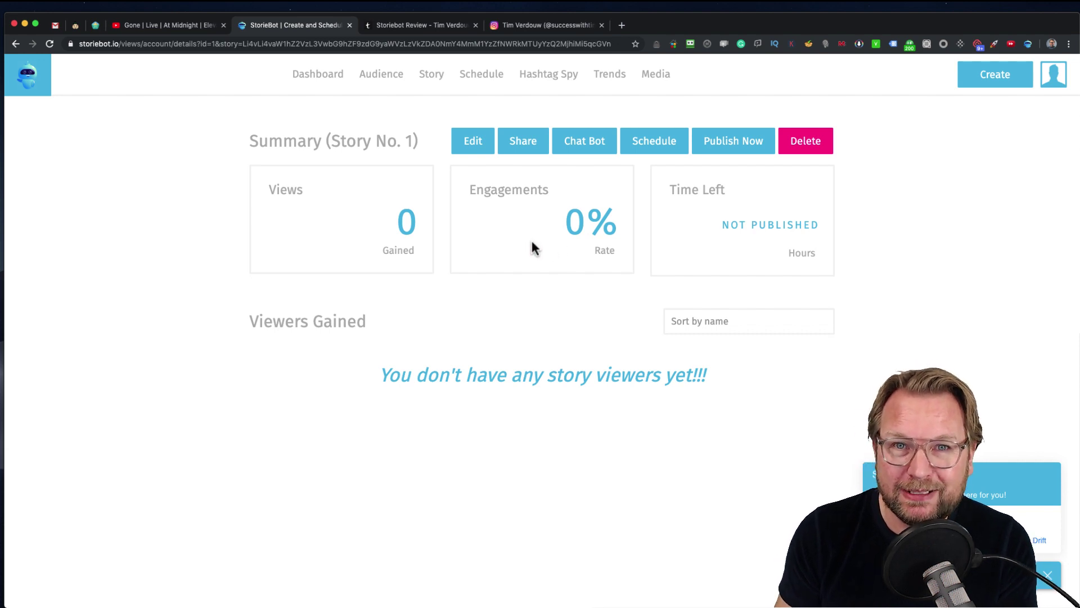
# Check the Instagram profile in its browser tab.
pyautogui.click(561, 29)
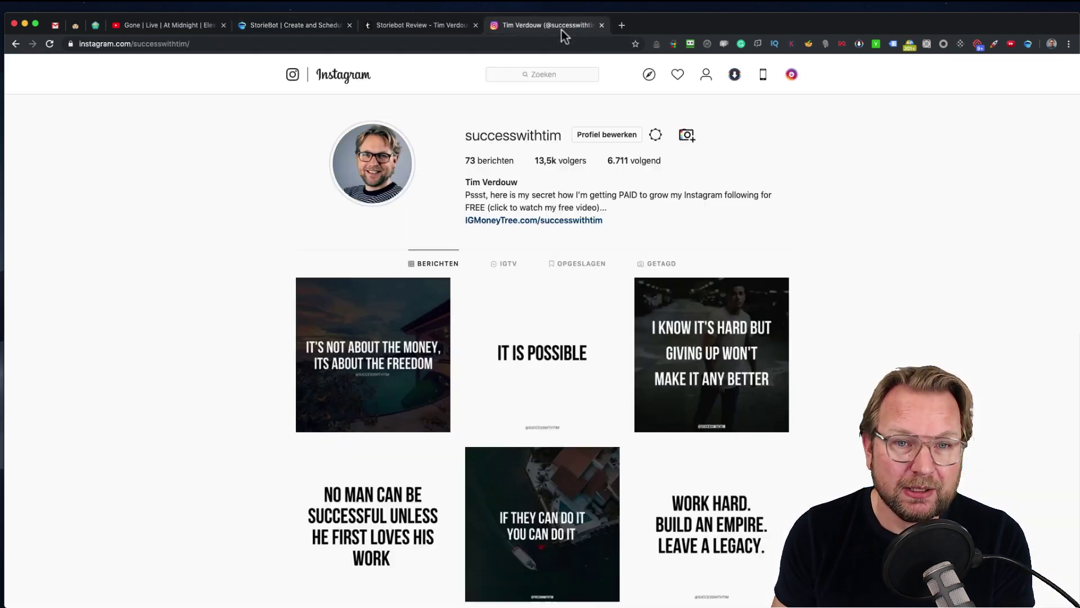
pyautogui.scroll(-3, 511, 262)
pyautogui.scroll(3, 511, 205)
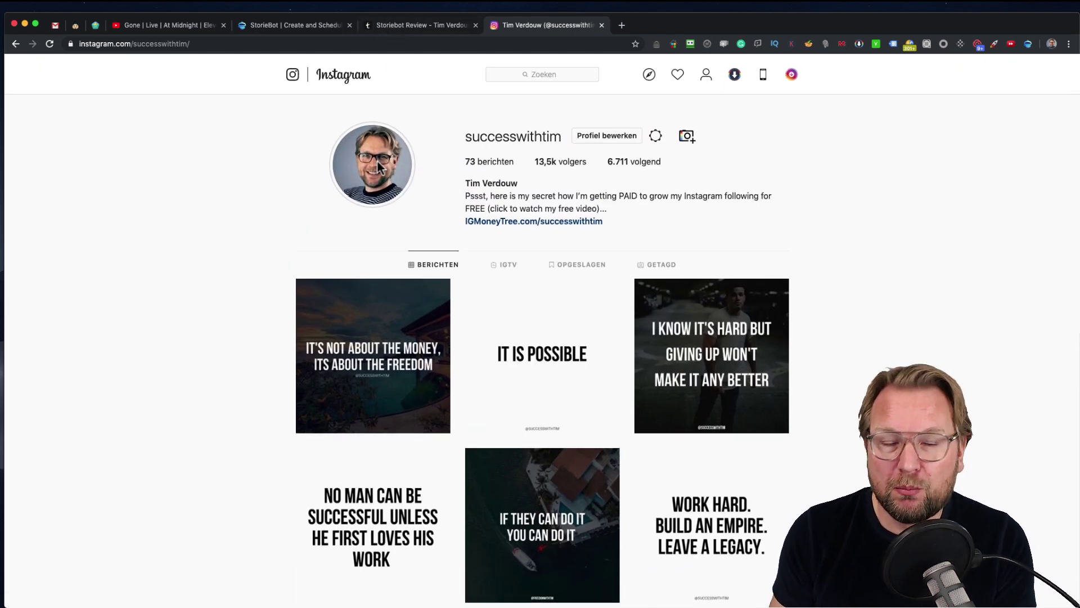
# Back in StorieBot, open Publish Now for Story No. 1 to see the Instagram publish options.
pyautogui.click(403, 25)
pyautogui.click(299, 25)
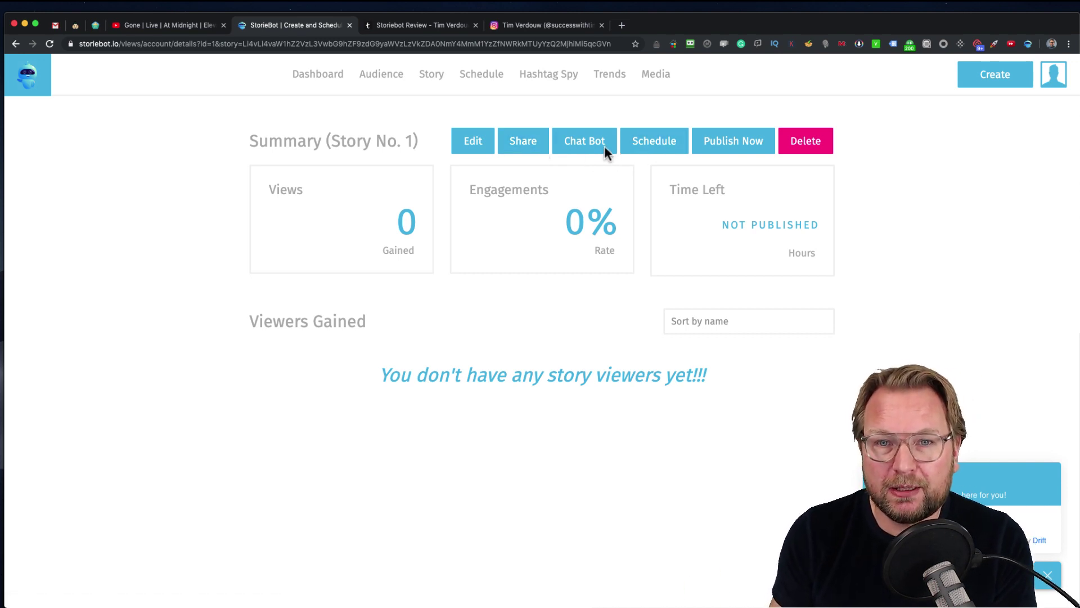
pyautogui.click(740, 141)
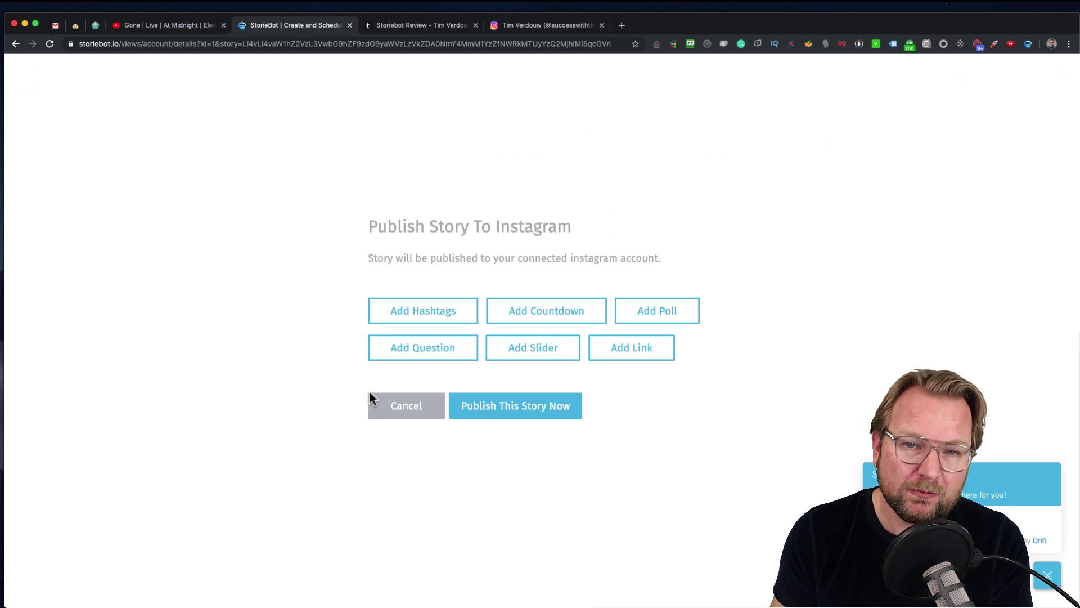
# Add the hashtag #test to the story.
pyautogui.click(420, 313)
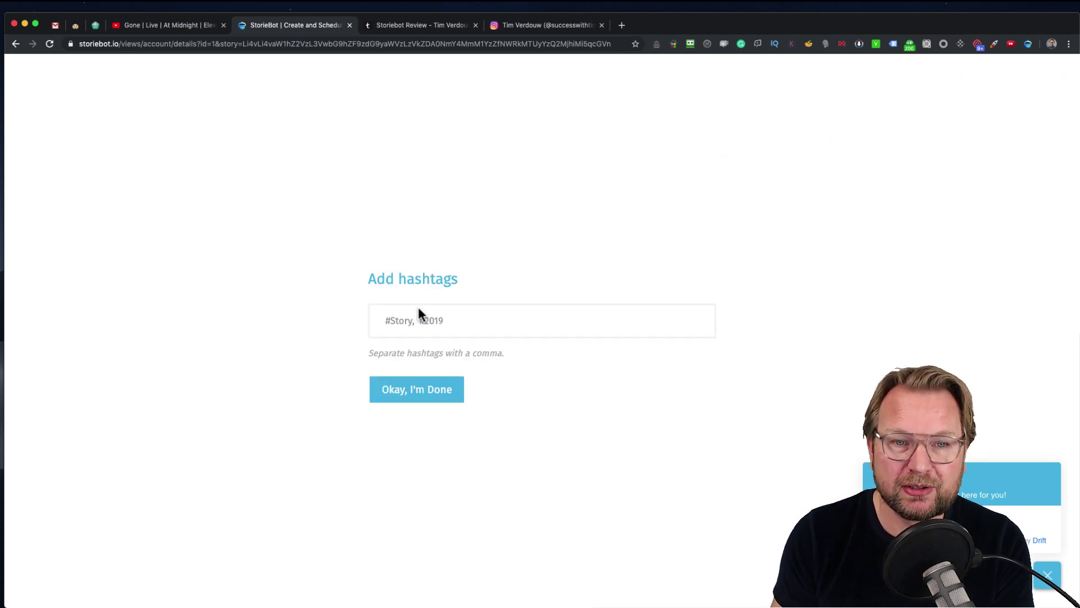
pyautogui.click(400, 319)
pyautogui.write('#te')
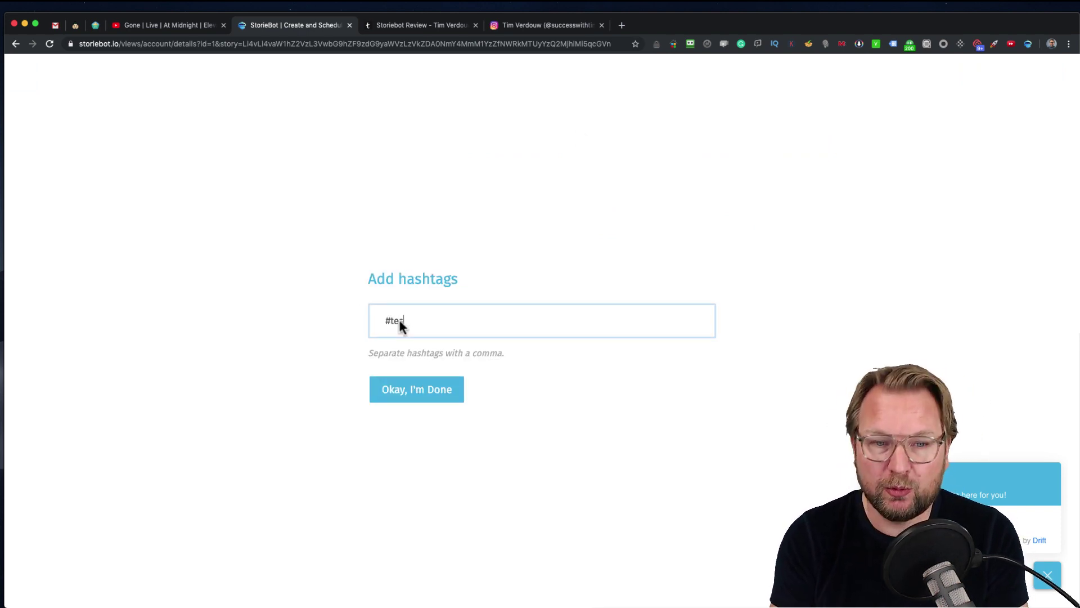
pyautogui.write('st')
pyautogui.click(411, 390)
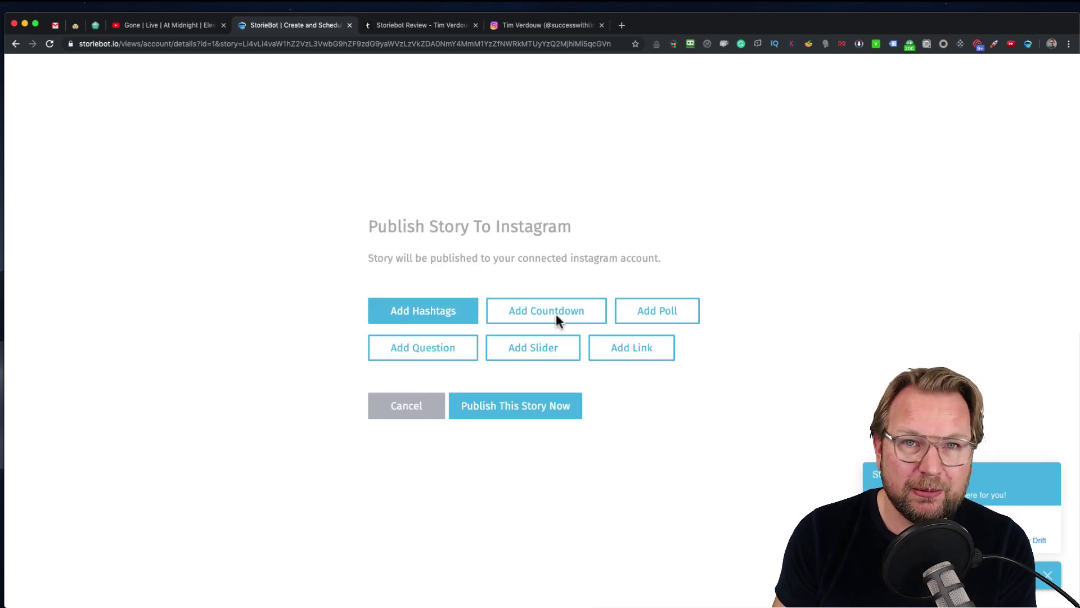
# Start a poll with the question 'You like A or B', then look at the Instagram profile.
pyautogui.click(652, 317)
pyautogui.click(488, 309)
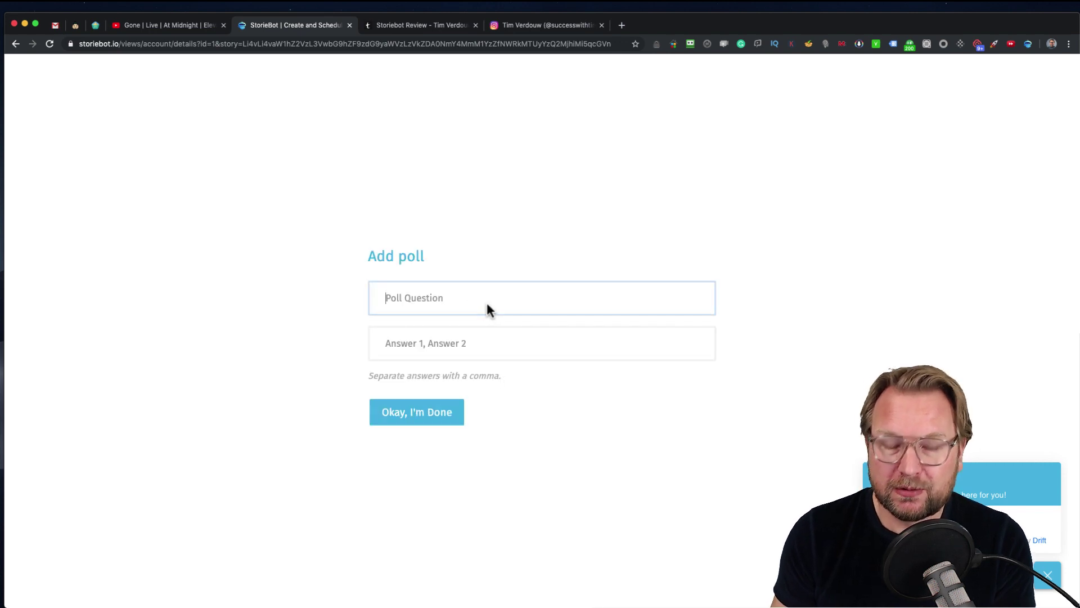
pyautogui.write('You like ')
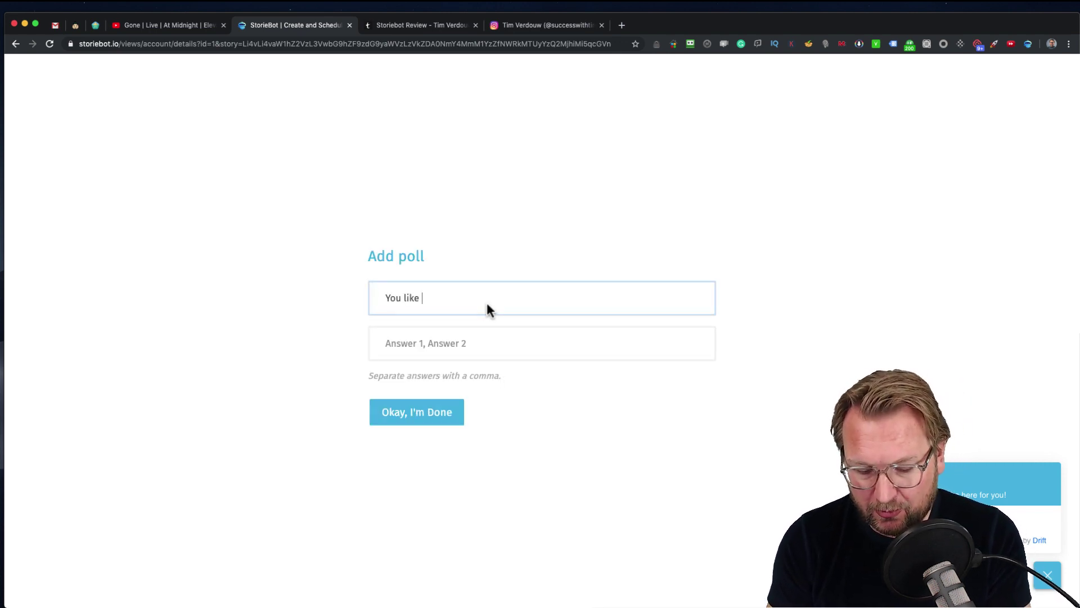
pyautogui.write('A or ')
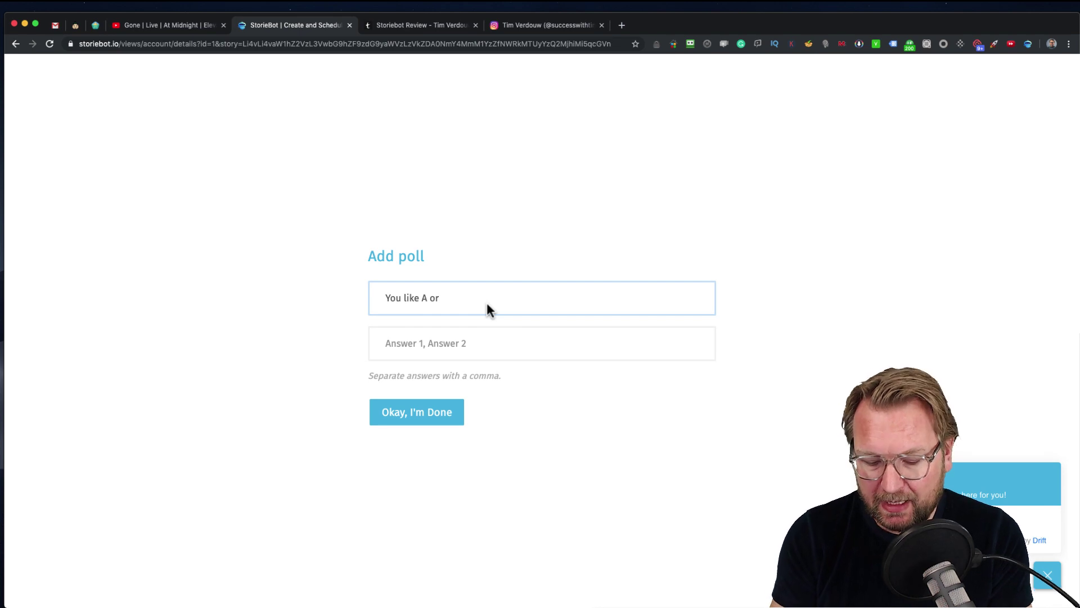
pyautogui.write('B')
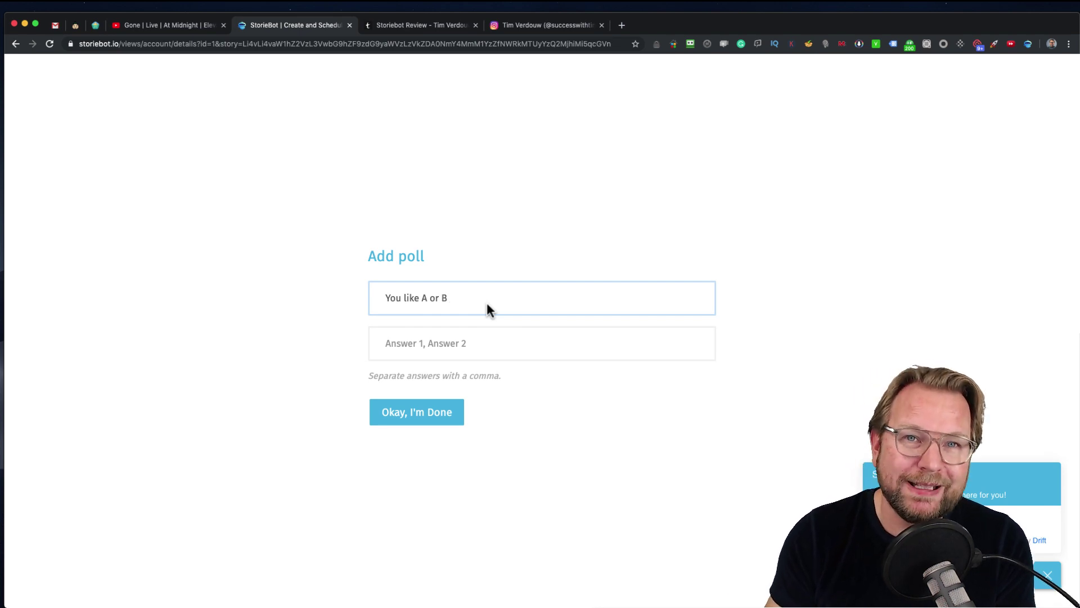
pyautogui.click(548, 25)
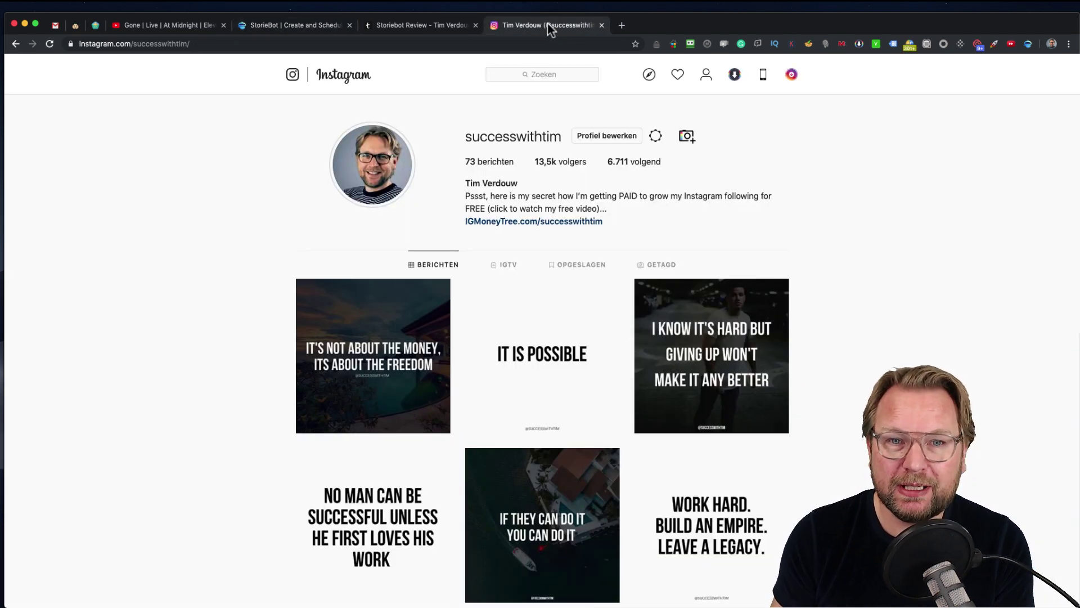
# View the account's current Instagram story, then return to StorieBot's Add poll form.
pyautogui.click(377, 169)
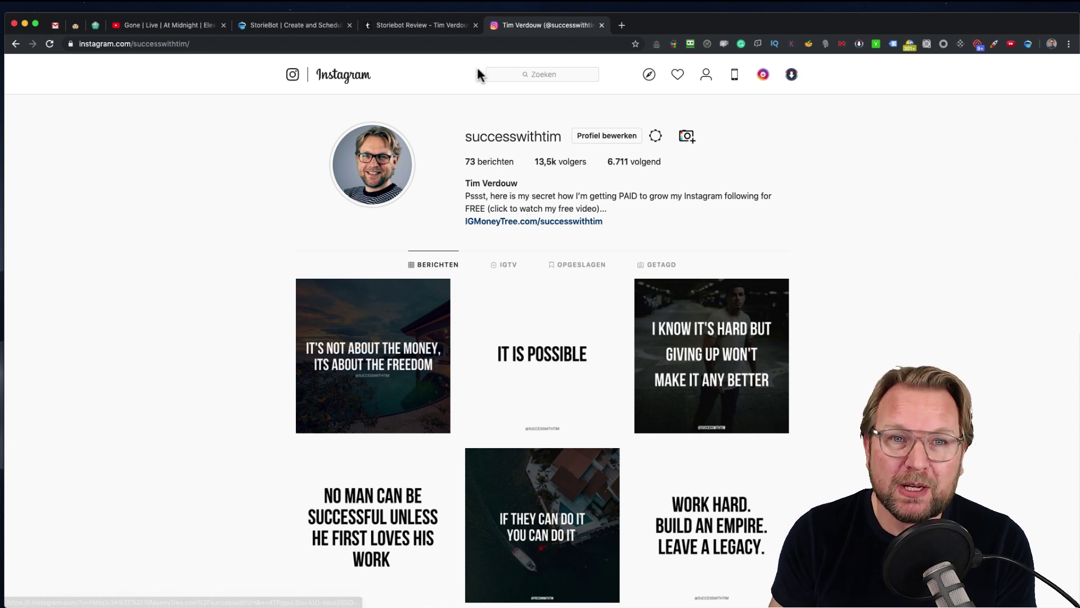
pyautogui.click(294, 25)
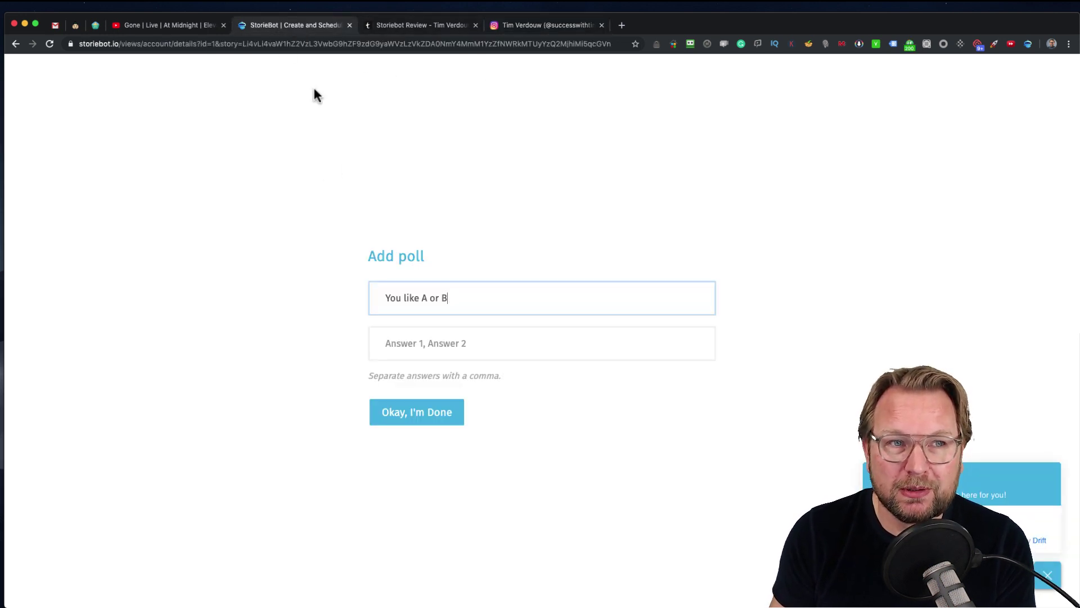
# Give the poll answers A,B, cancel publishing the story, and open the My Audience list.
pyautogui.click(449, 344)
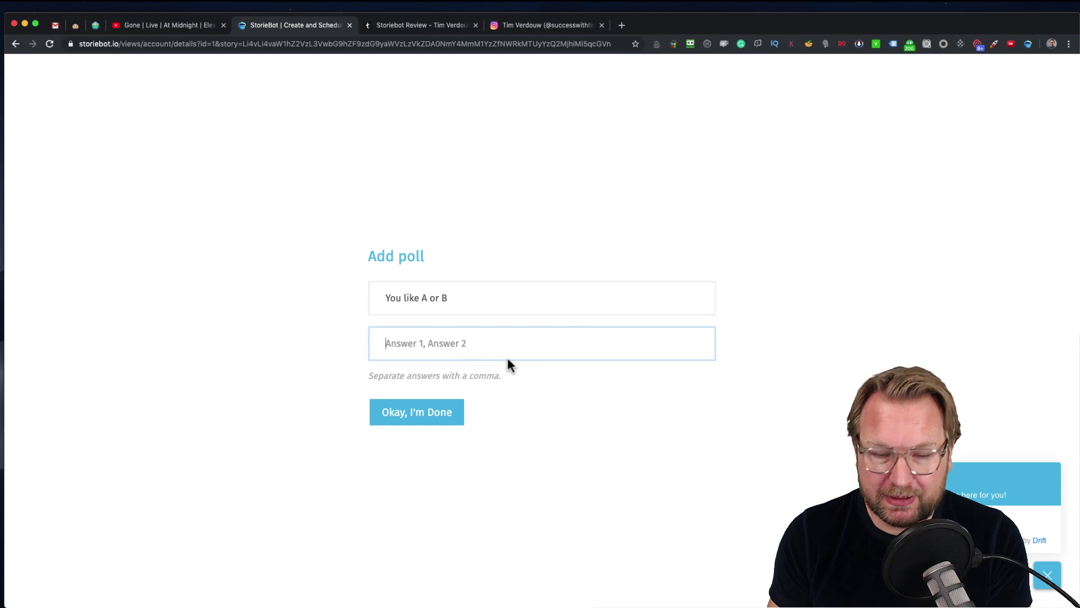
pyautogui.write('A,')
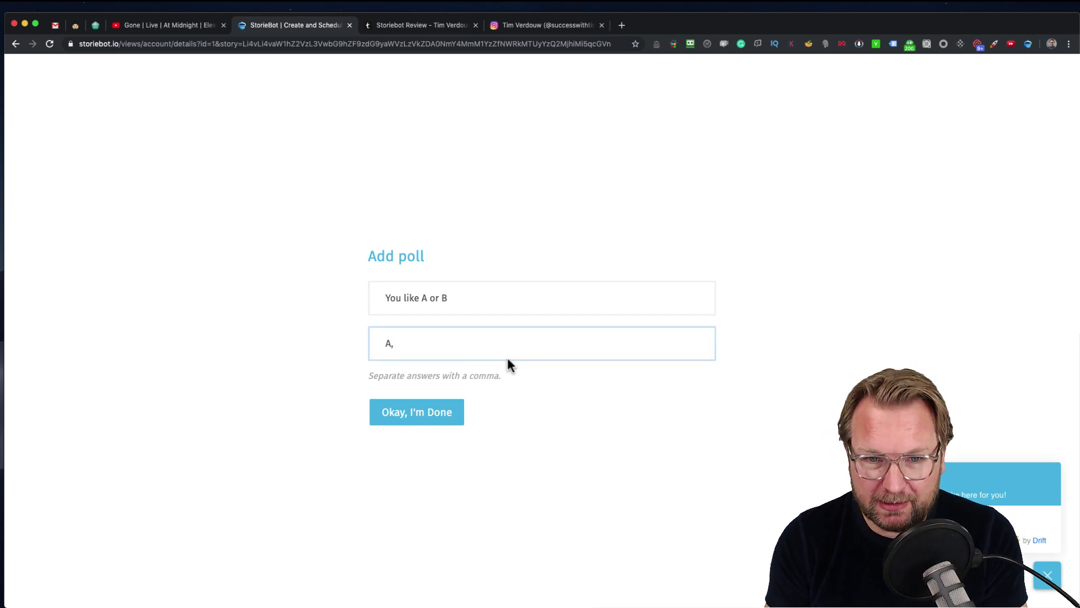
pyautogui.write('B')
pyautogui.click(415, 412)
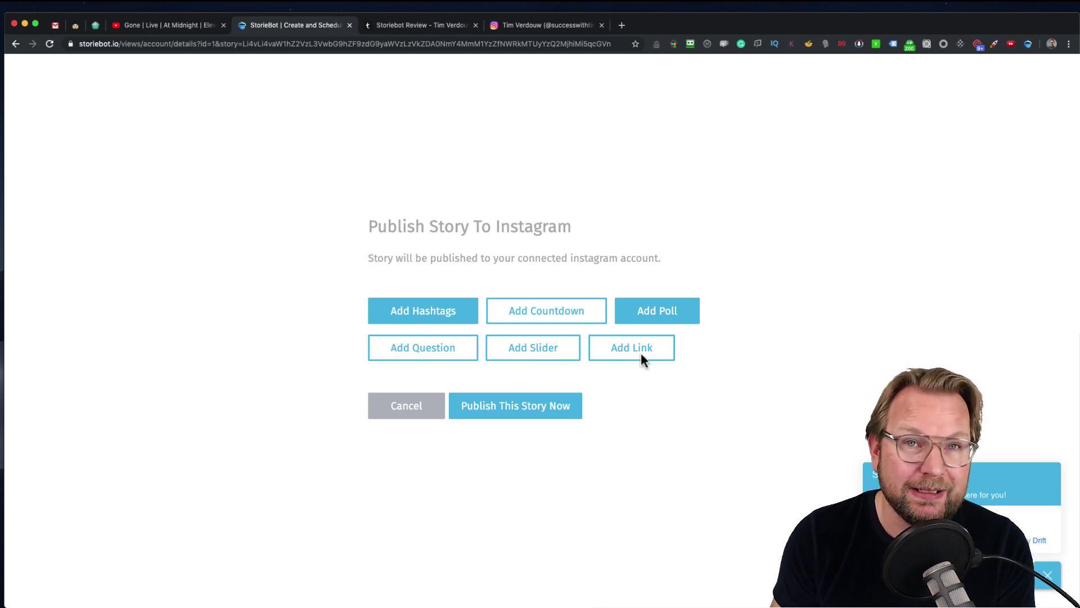
pyautogui.click(416, 410)
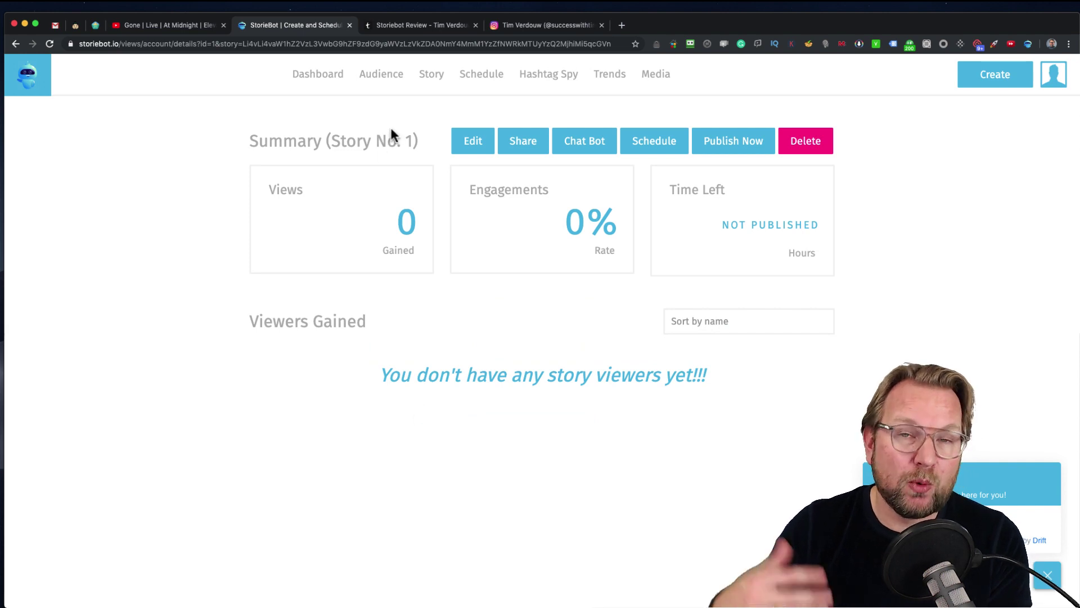
pyautogui.click(380, 74)
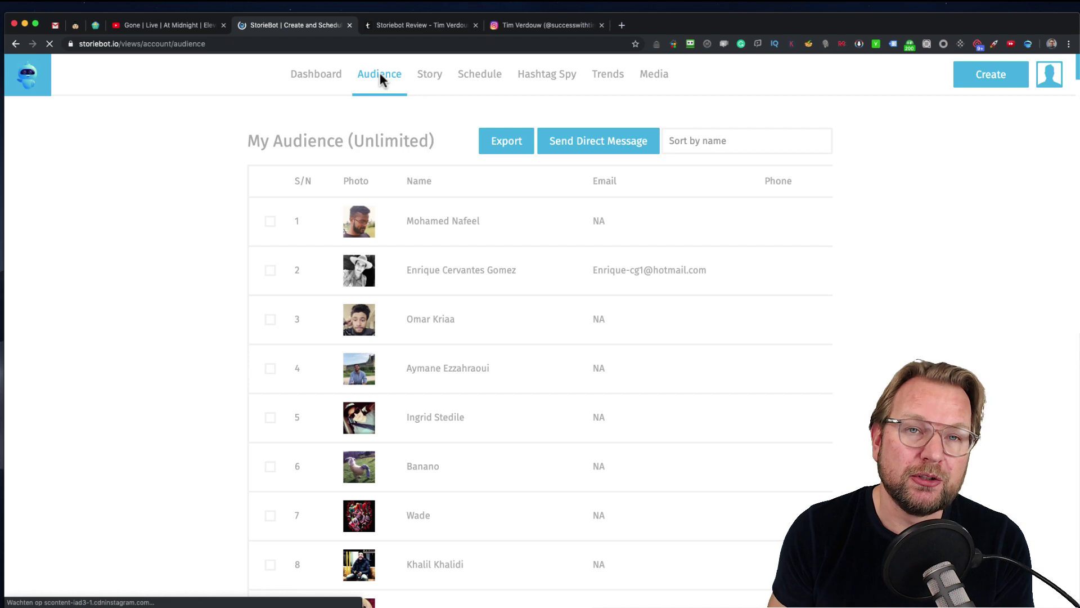
# Browse the Audience list and scheduled stories, then open Hashtag Spy's Instagram username search.
pyautogui.scroll(-20, 428, 262)
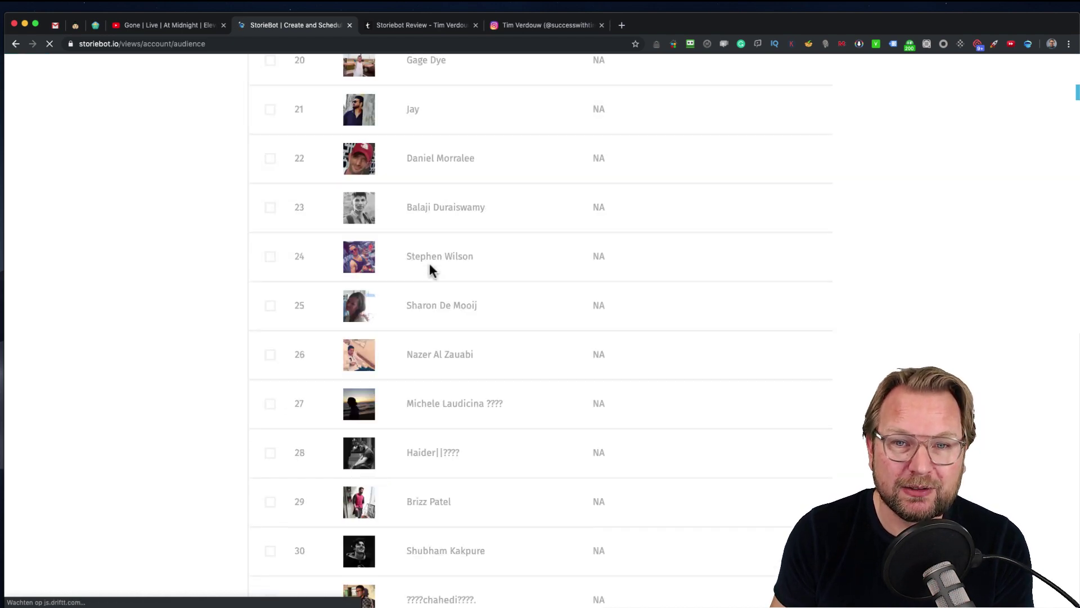
pyautogui.scroll(20, 429, 265)
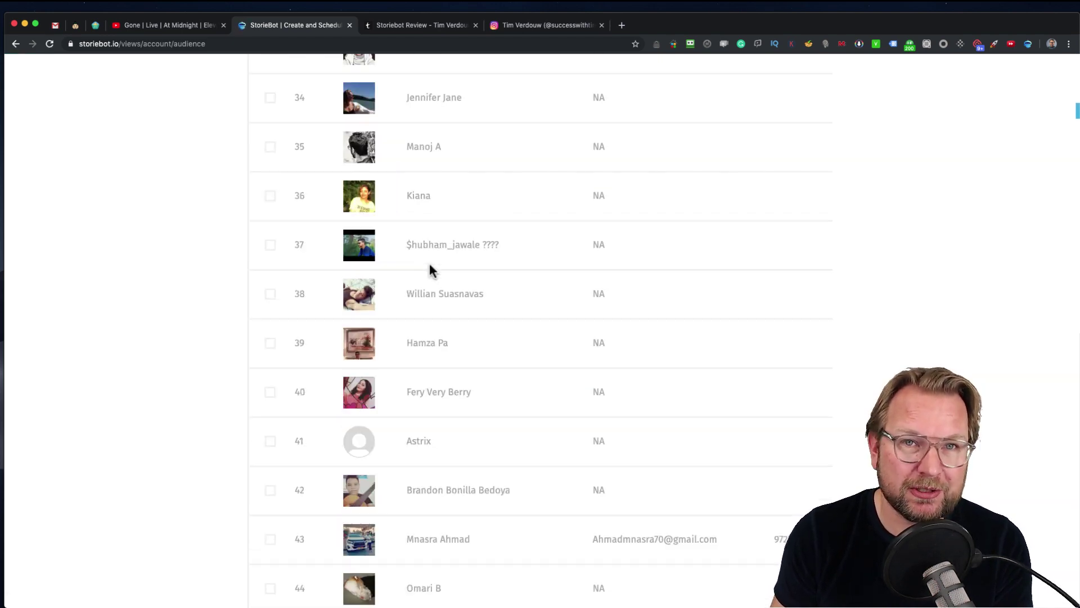
pyautogui.scroll(-1, 430, 271)
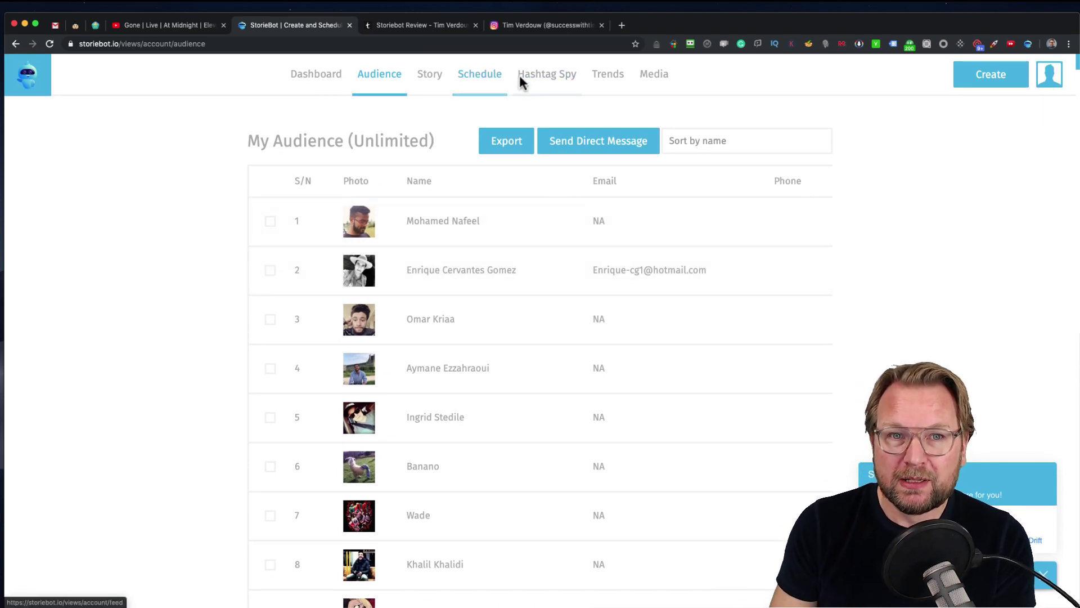
pyautogui.click(482, 76)
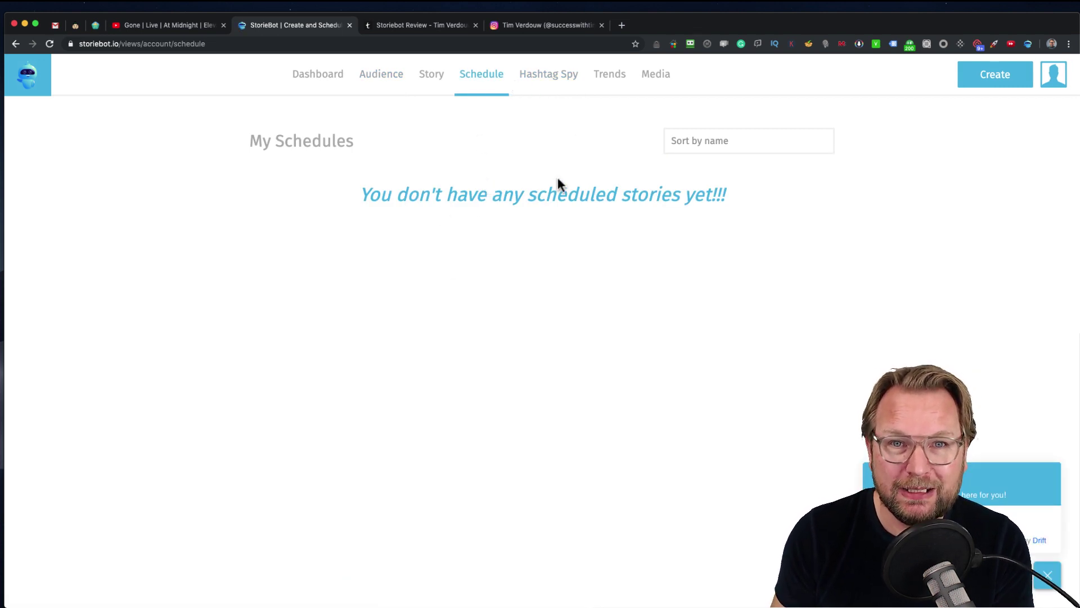
pyautogui.click(559, 81)
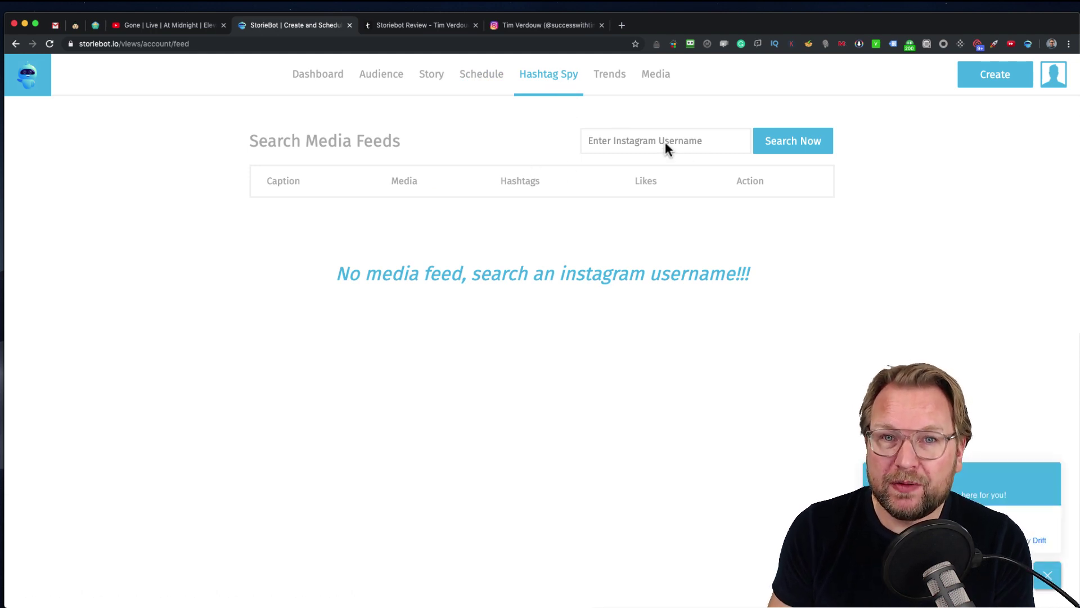
pyautogui.click(646, 142)
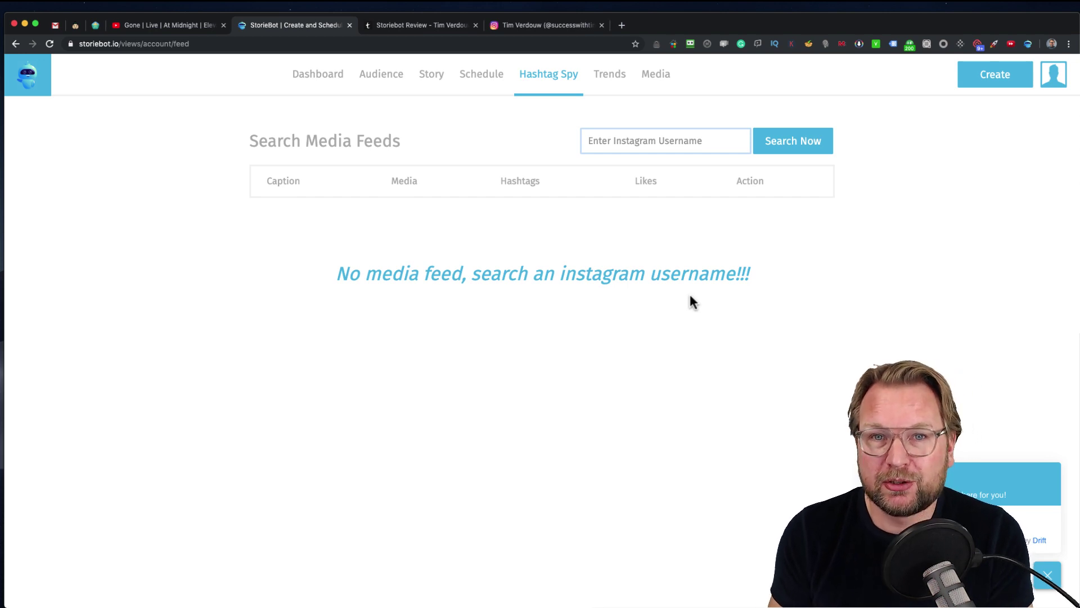
# Search Hashtag Spy for 'successwithtim' and scroll through its posts' hashtags and like counts.
pyautogui.write('suc')
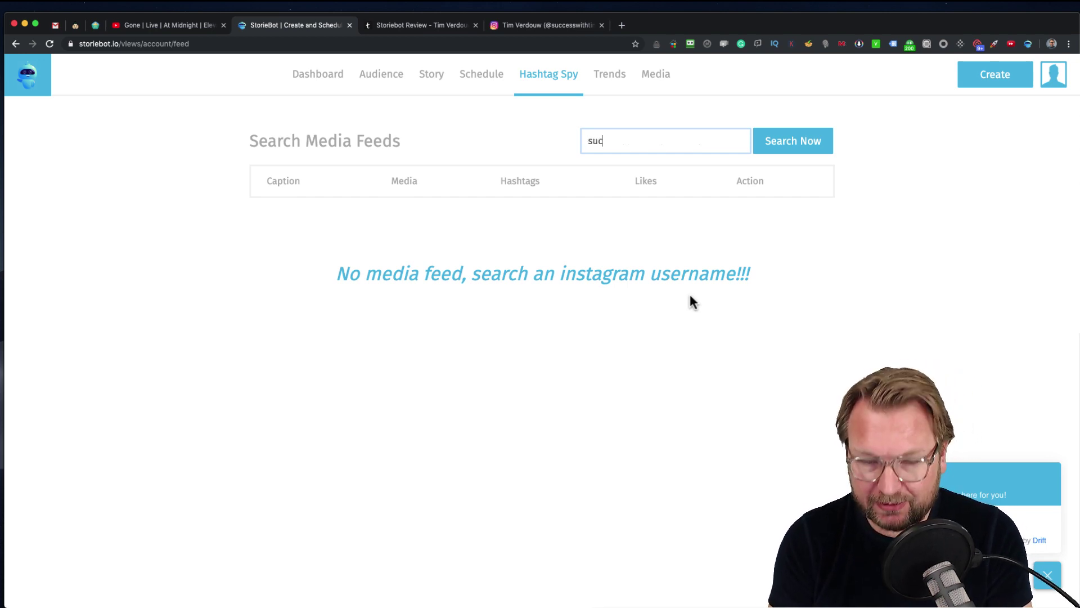
pyautogui.write('cesswithtim')
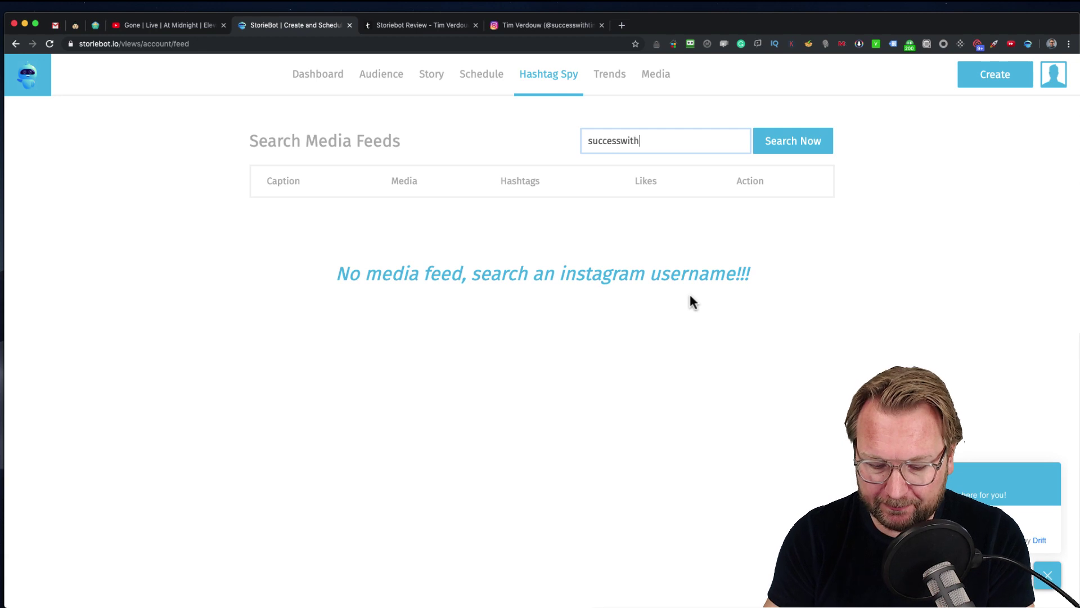
pyautogui.click(780, 145)
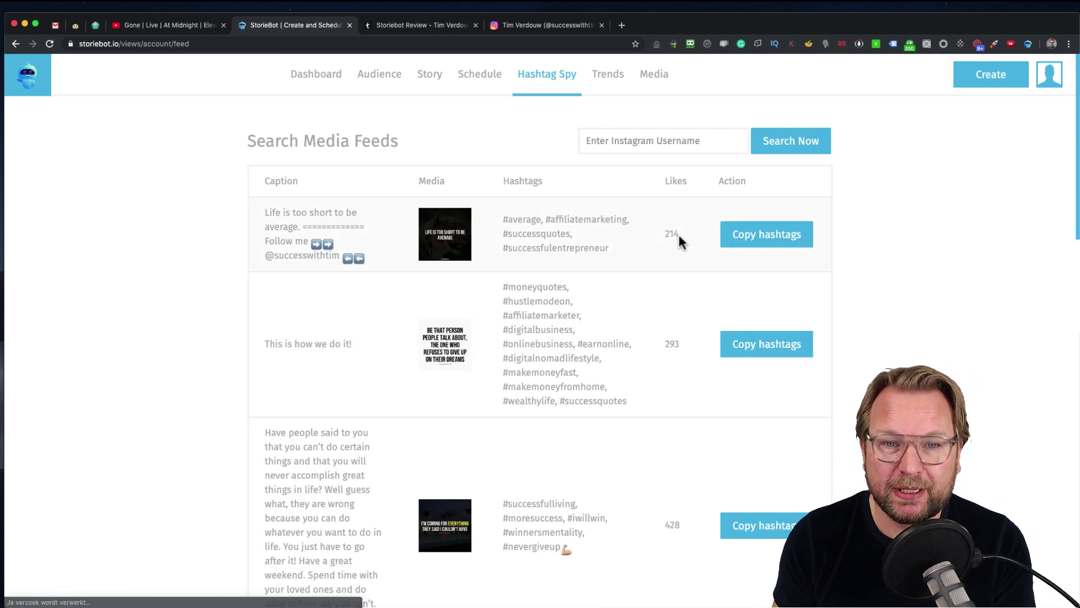
pyautogui.scroll(-5, 536, 244)
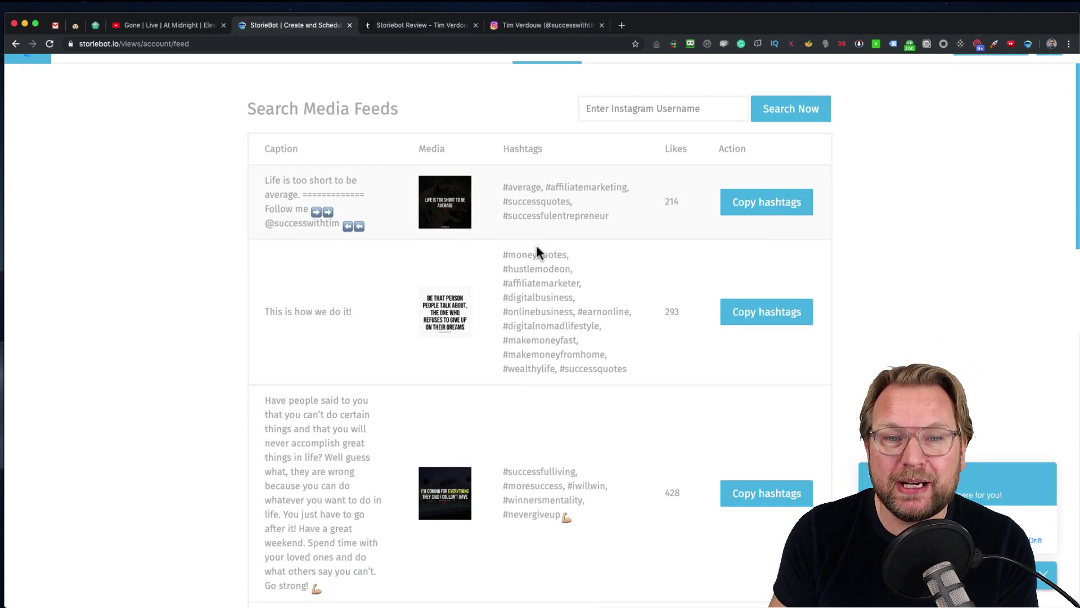
pyautogui.scroll(-5, 533, 265)
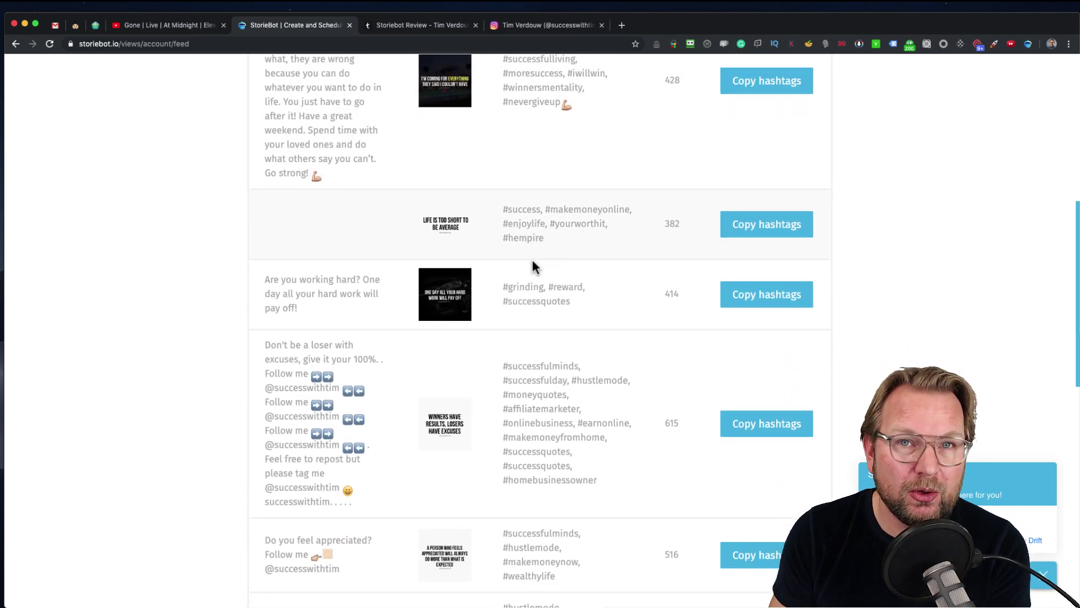
pyautogui.scroll(10, 532, 263)
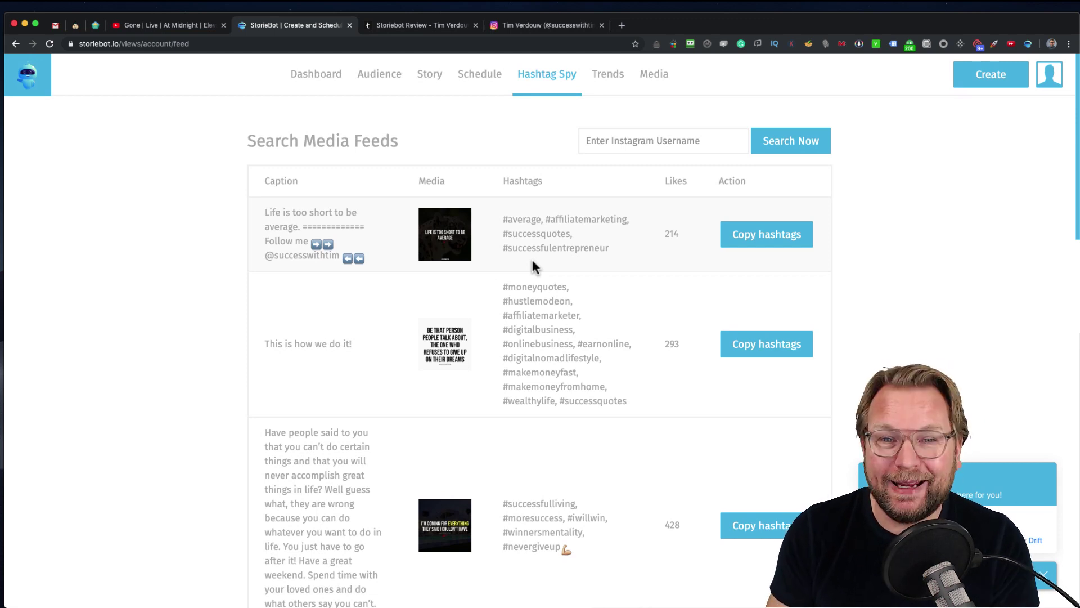
pyautogui.scroll(-3, 607, 328)
pyautogui.scroll(-20, 554, 257)
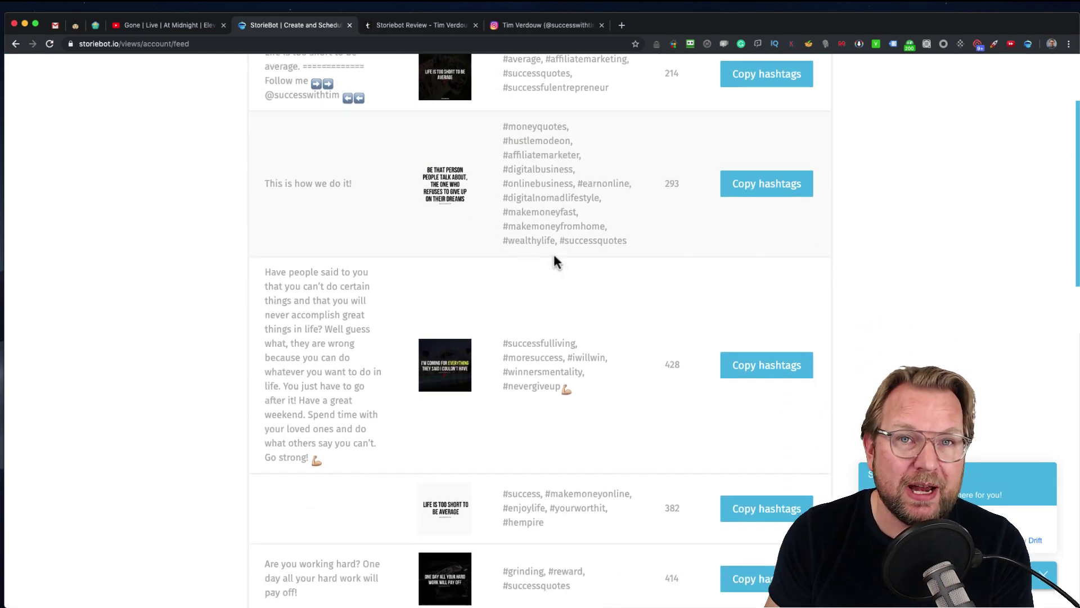
pyautogui.scroll(-12, 551, 271)
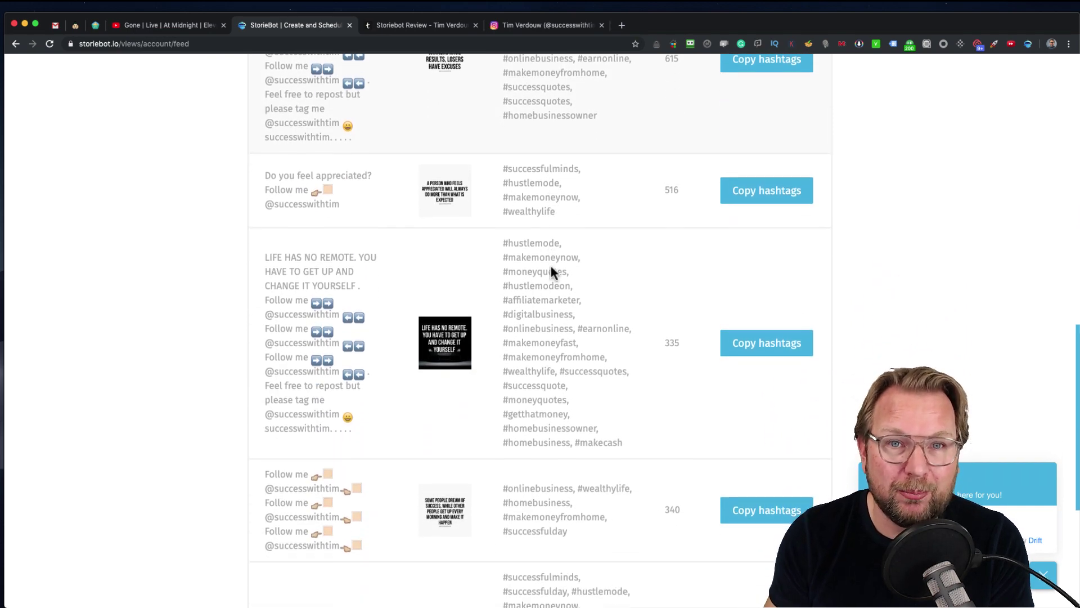
pyautogui.scroll(20, 550, 264)
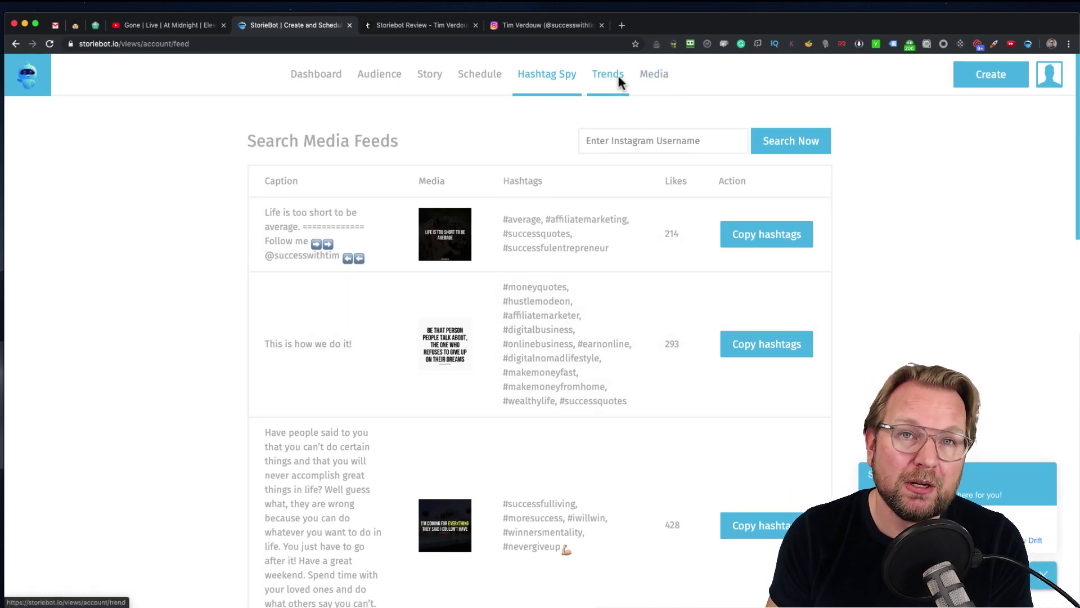
pyautogui.click(618, 76)
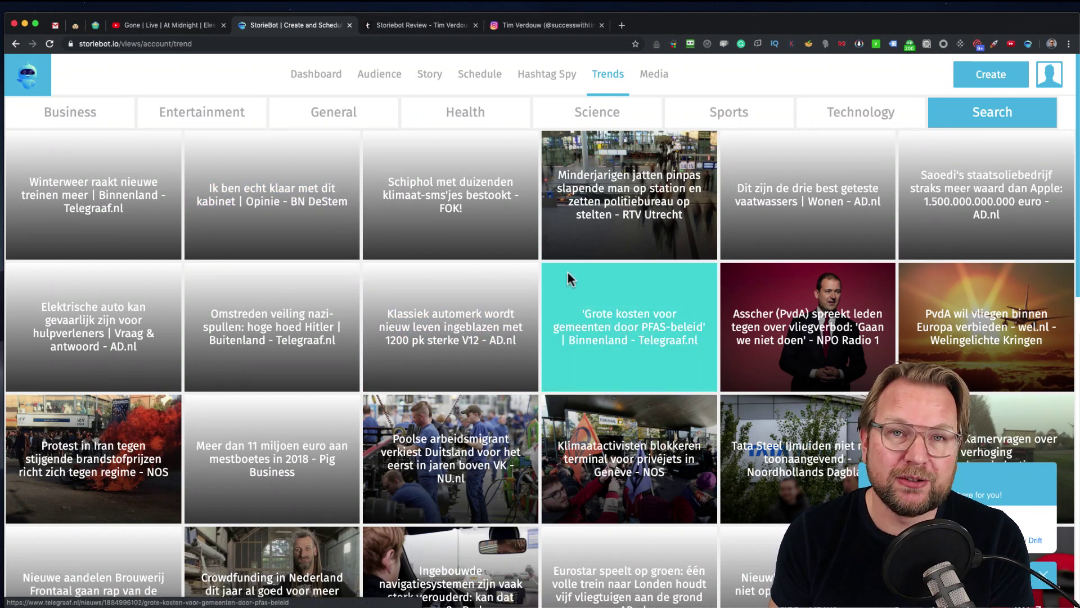
# Browse the Media section and Dashboard, then view the review page's Funnel/Upsells pricing.
pyautogui.click(657, 73)
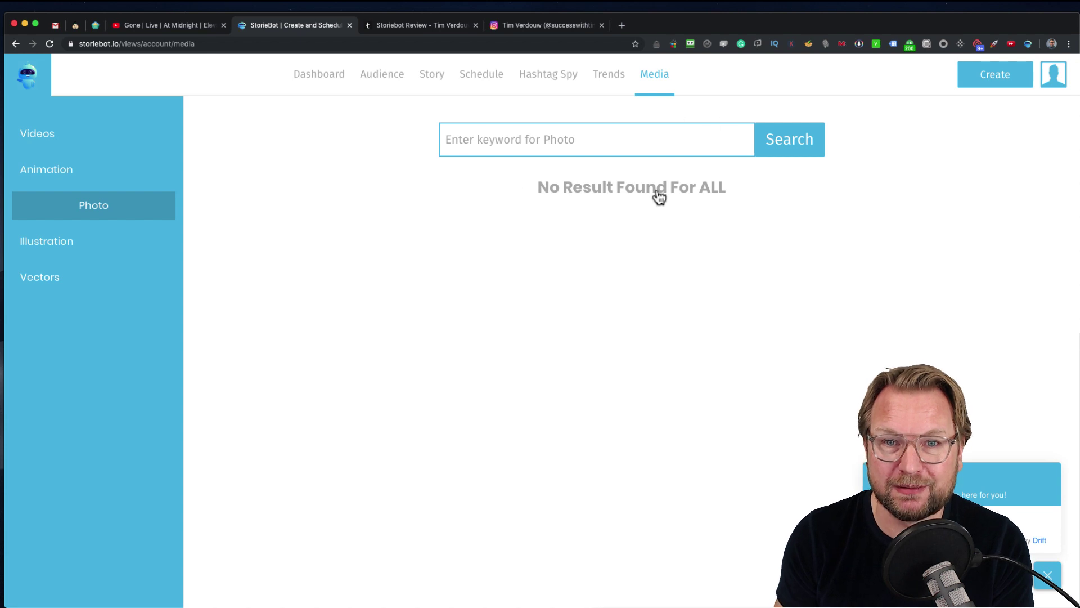
pyautogui.click(333, 78)
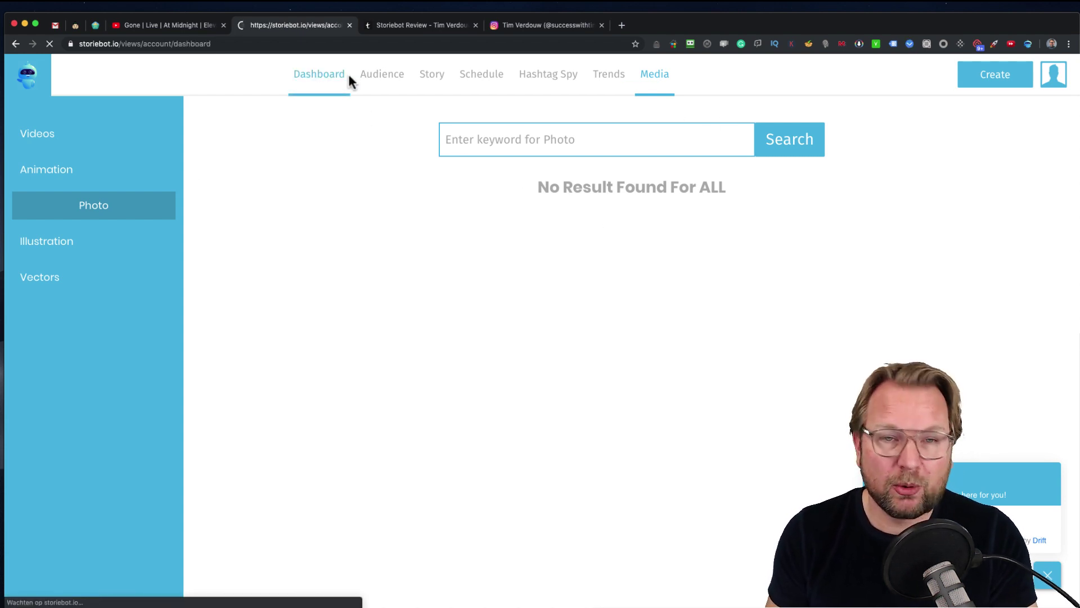
pyautogui.click(434, 25)
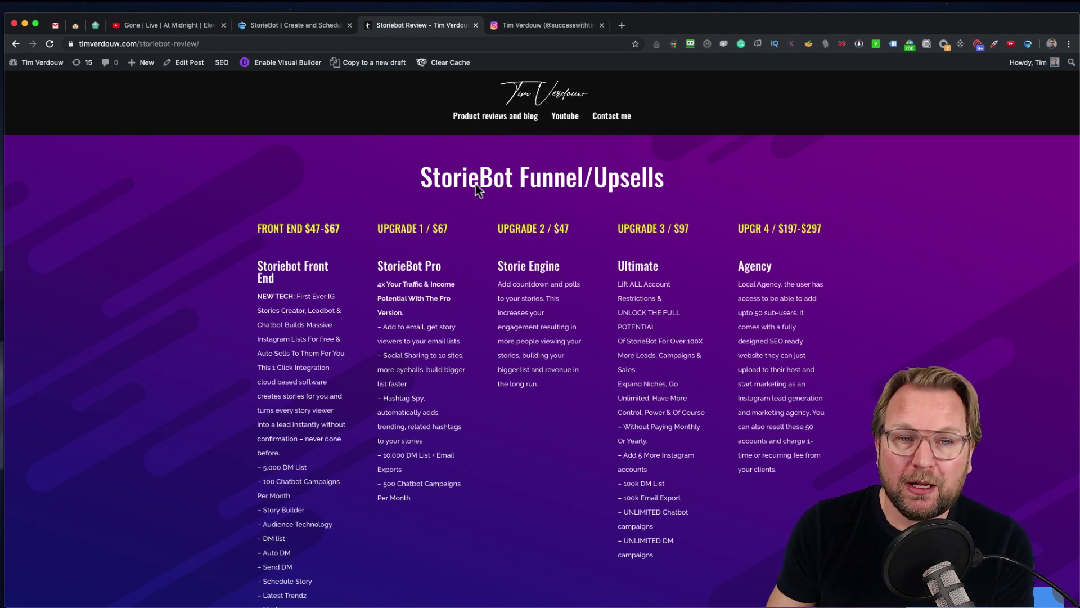
# Highlight each upgrade tier's pricing text, scroll to Bonus 1, then return to the Instagram profile.
pyautogui.scroll(-2, 452, 287)
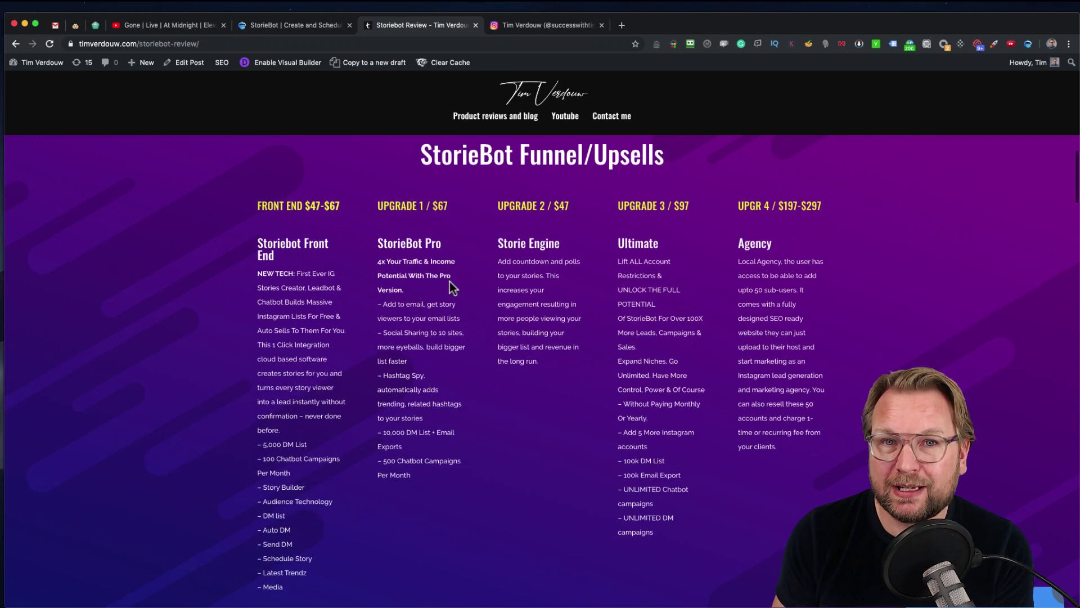
pyautogui.scroll(4, 450, 281)
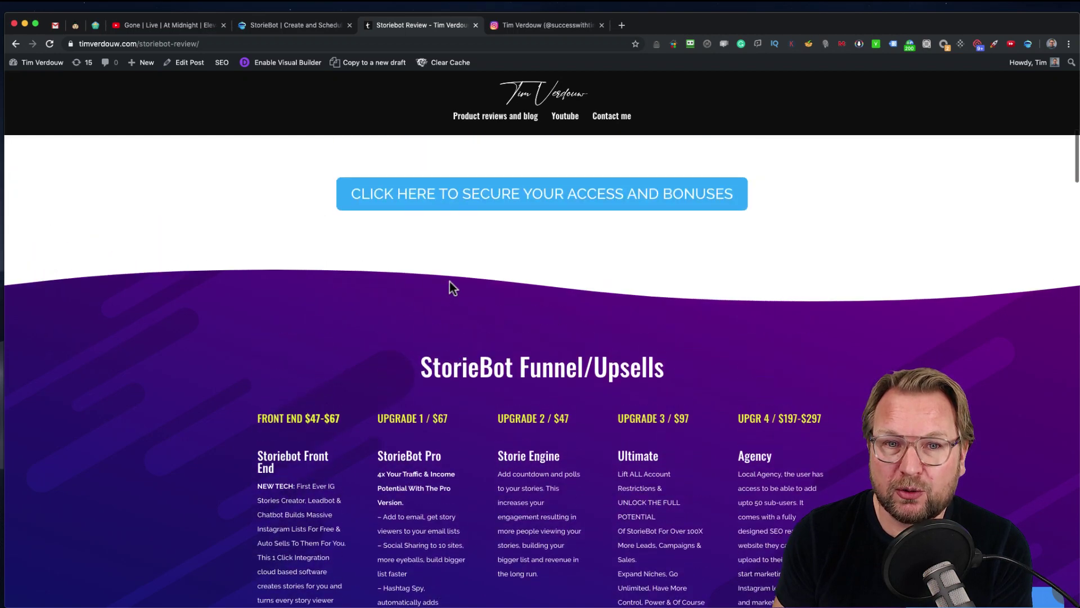
pyautogui.scroll(-3, 450, 281)
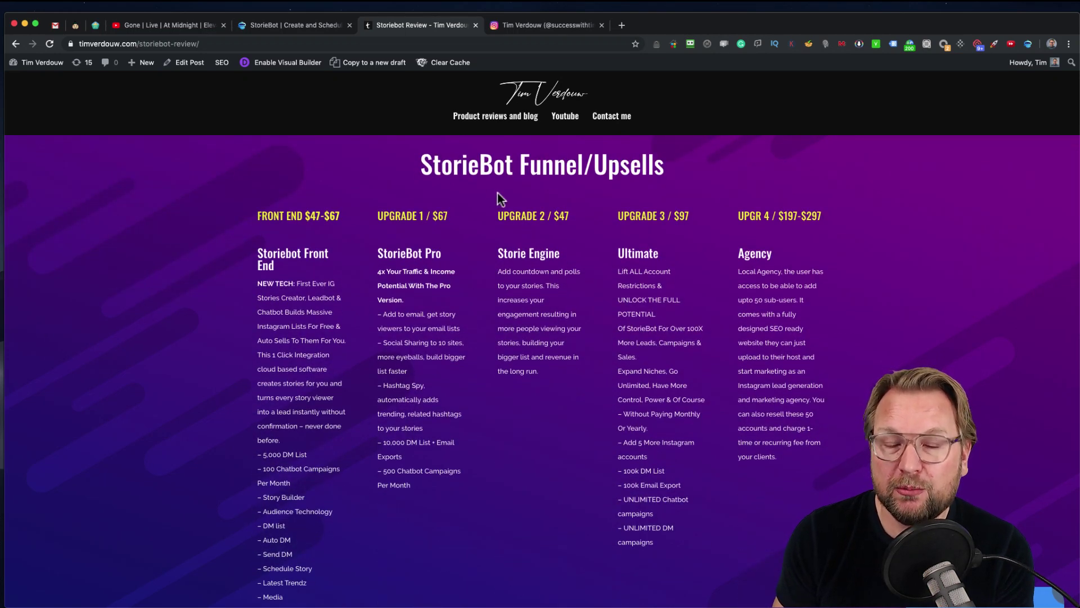
pyautogui.scroll(-1, 502, 213)
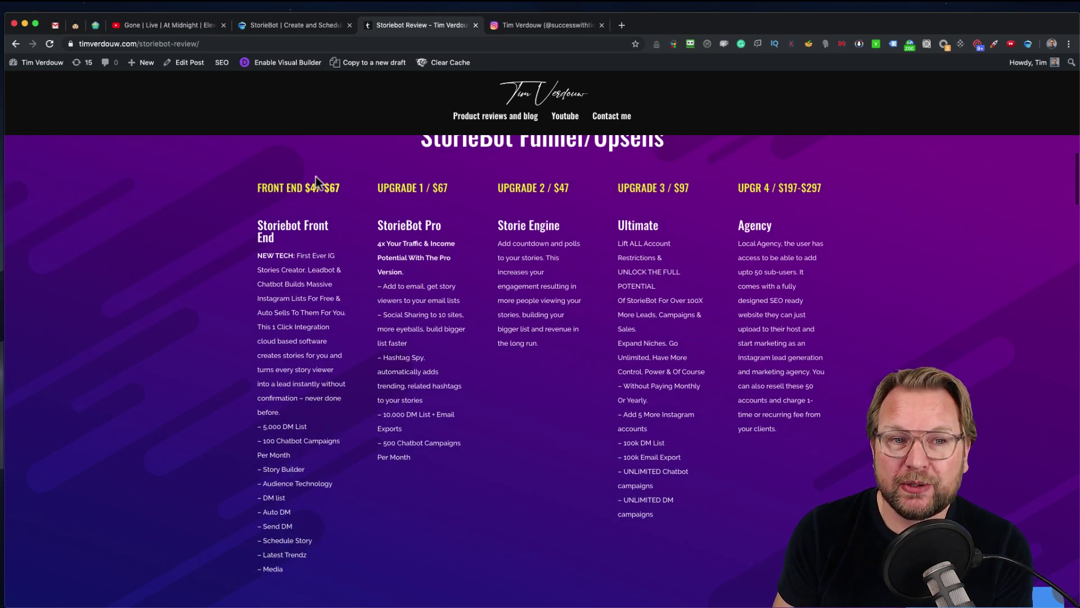
pyautogui.moveTo(262, 188); pyautogui.dragTo(327, 513)
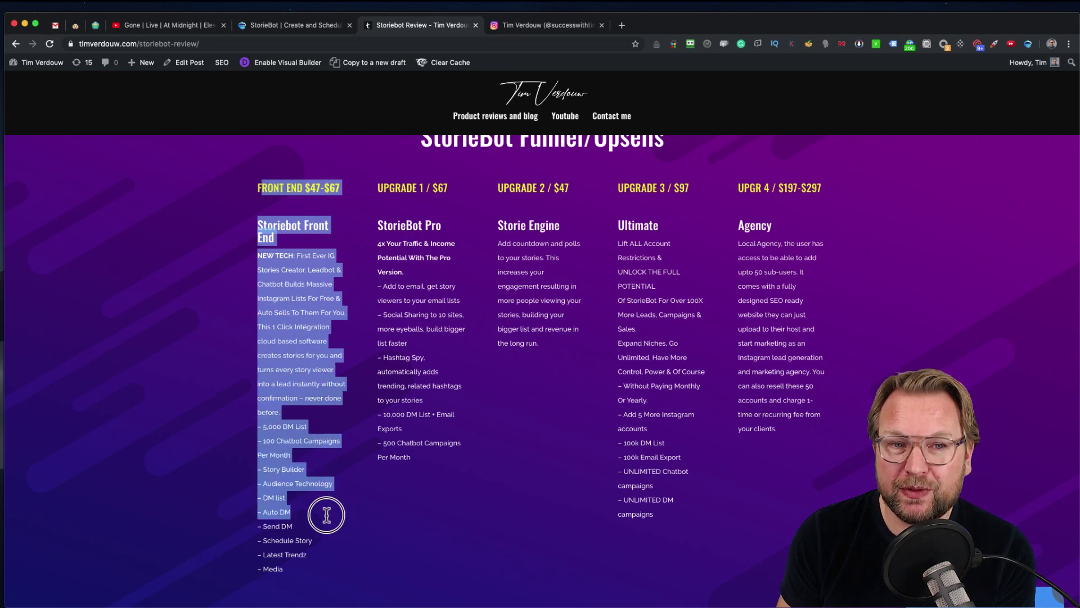
pyautogui.moveTo(374, 190); pyautogui.dragTo(453, 410)
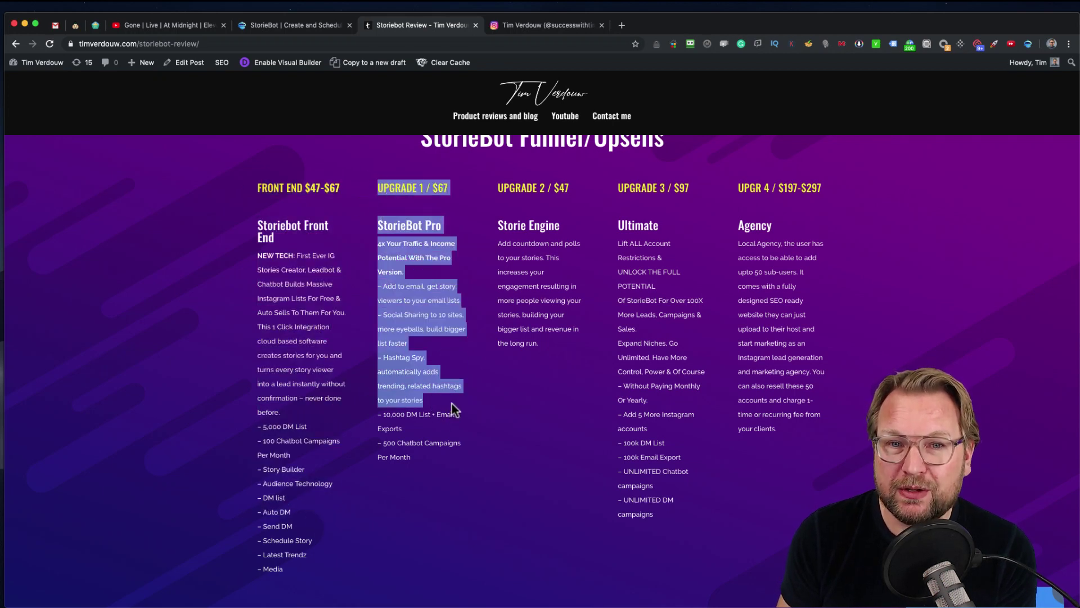
pyautogui.moveTo(496, 189); pyautogui.dragTo(554, 332)
pyautogui.moveTo(617, 189); pyautogui.dragTo(637, 332)
pyautogui.moveTo(759, 225); pyautogui.dragTo(775, 360)
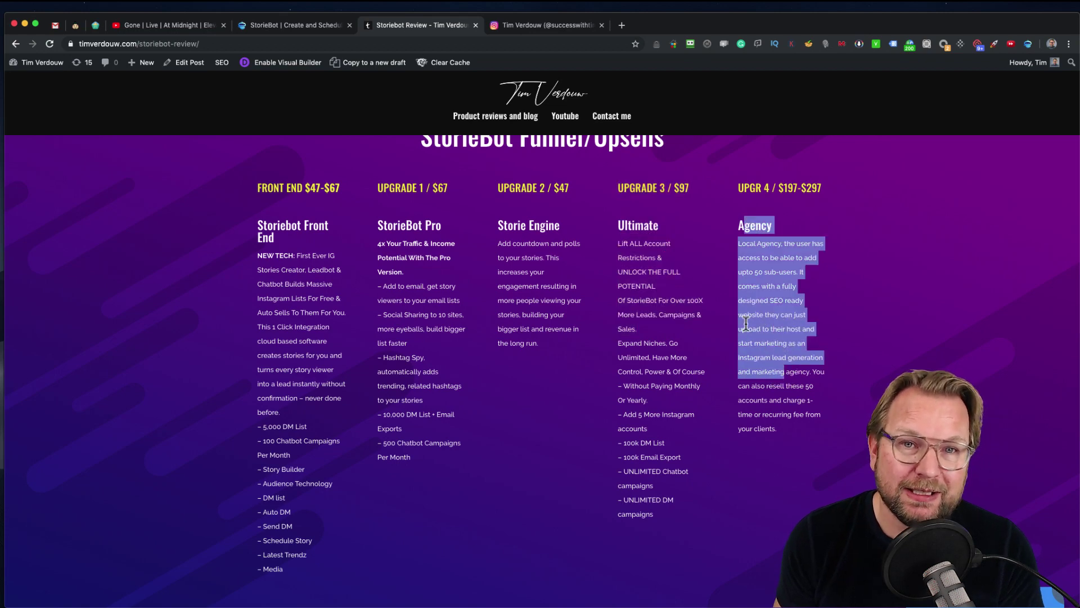
pyautogui.click(650, 289)
pyautogui.scroll(-15, 651, 289)
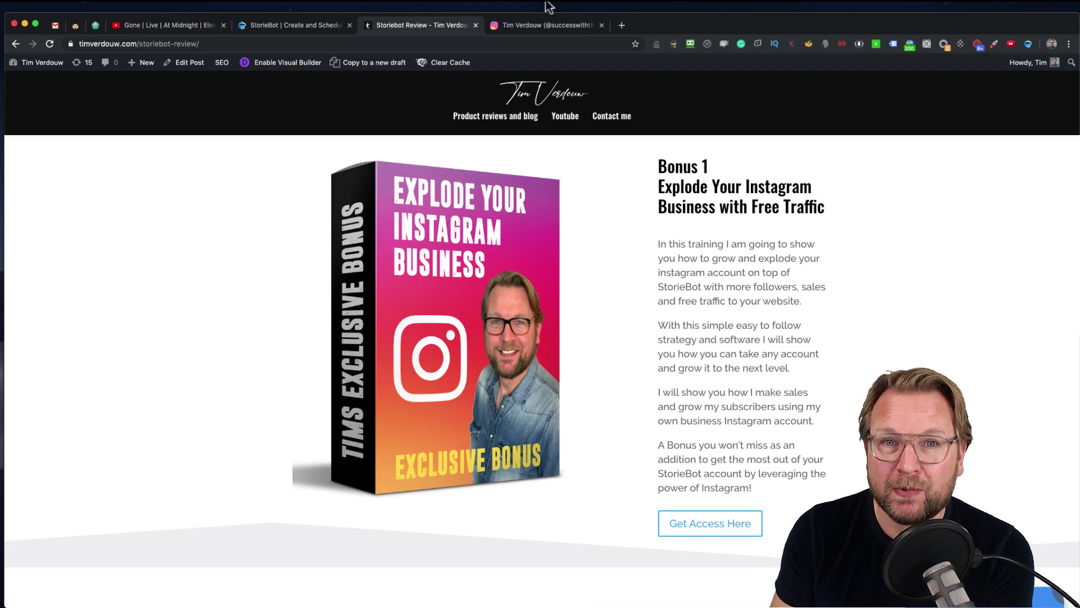
pyautogui.click(549, 26)
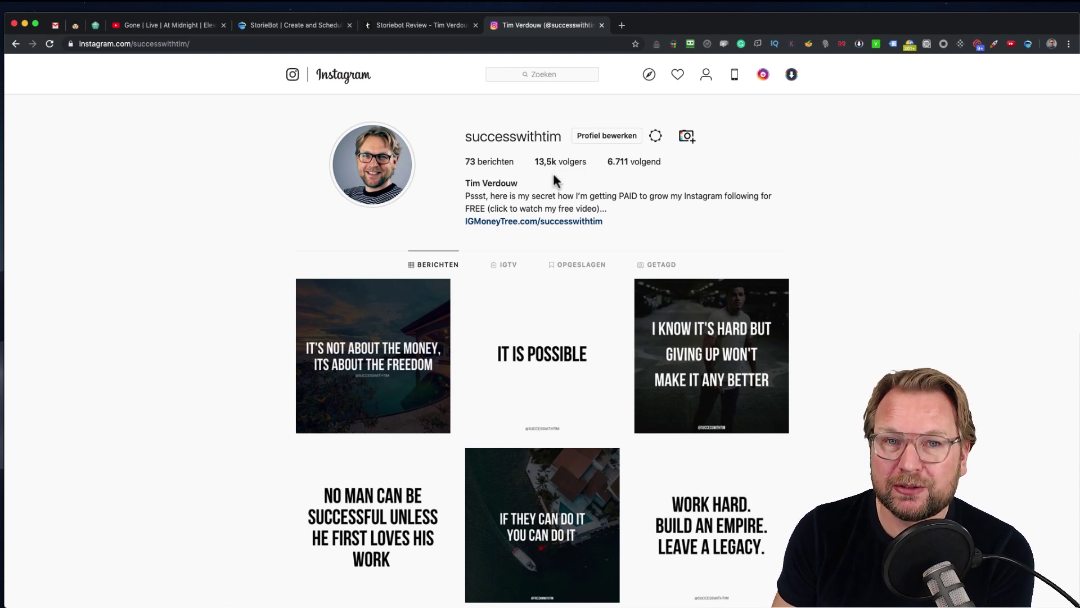
# Glance at the review page, then go back to the Instagram profile.
pyautogui.click(446, 25)
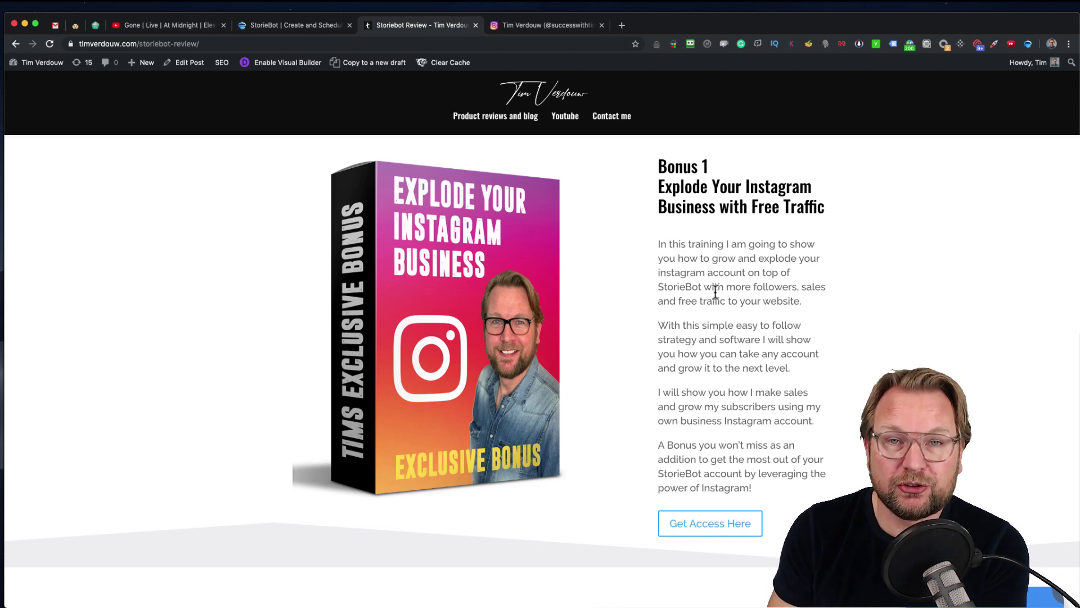
pyautogui.scroll(-2, 702, 303)
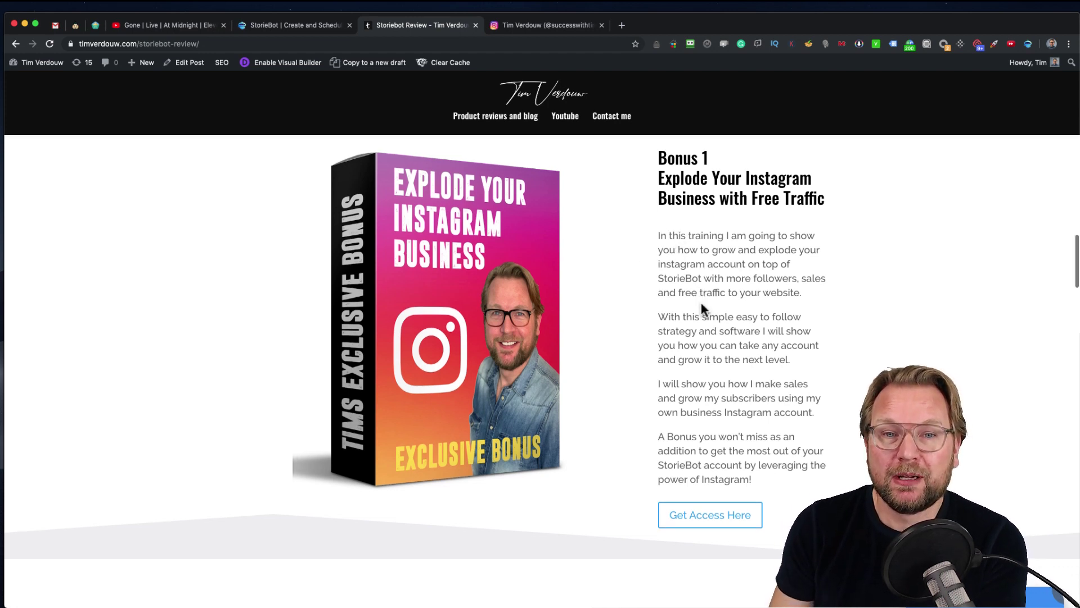
pyautogui.scroll(2, 701, 309)
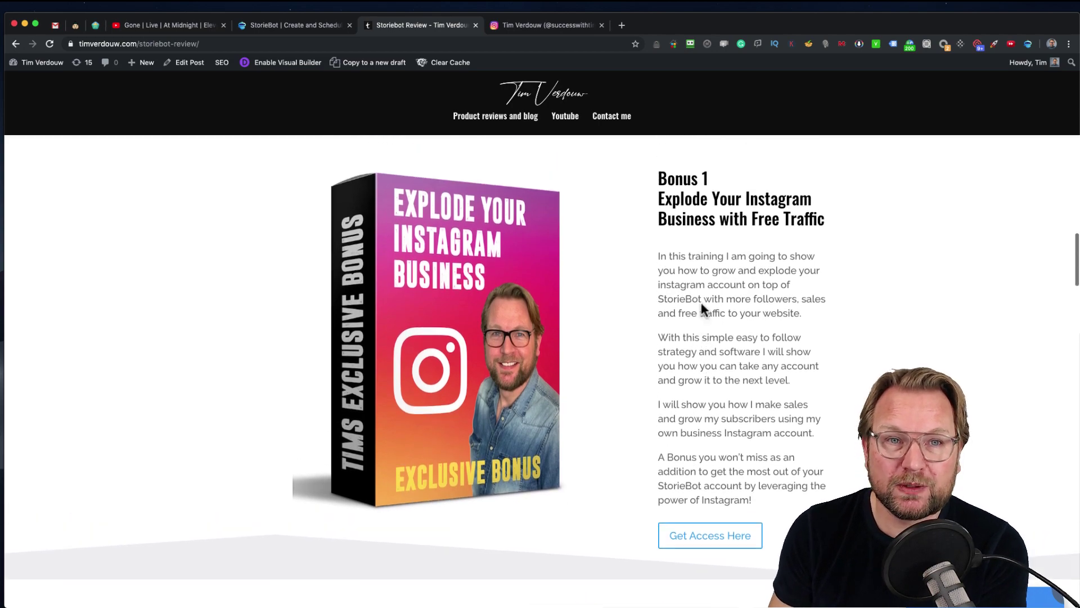
pyautogui.click(544, 27)
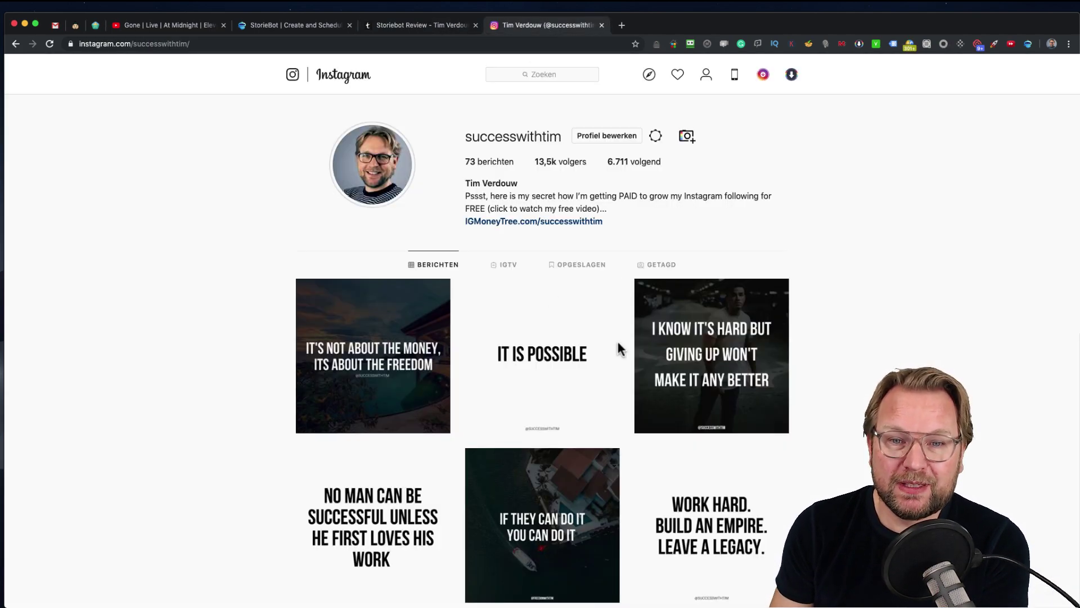
pyautogui.scroll(-15, 616, 342)
pyautogui.scroll(10, 616, 352)
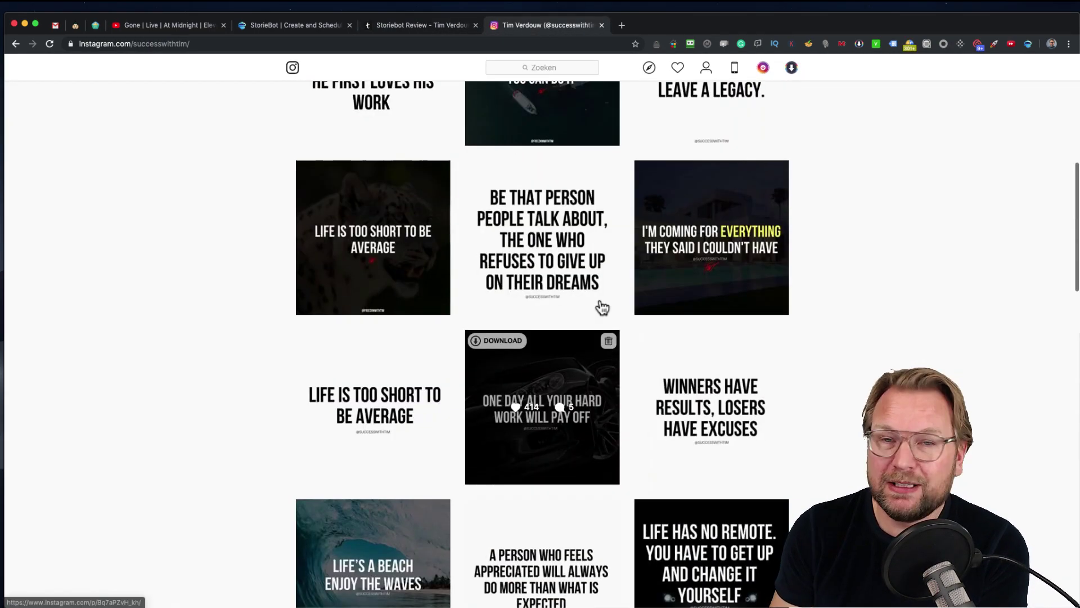
pyautogui.scroll(6, 580, 366)
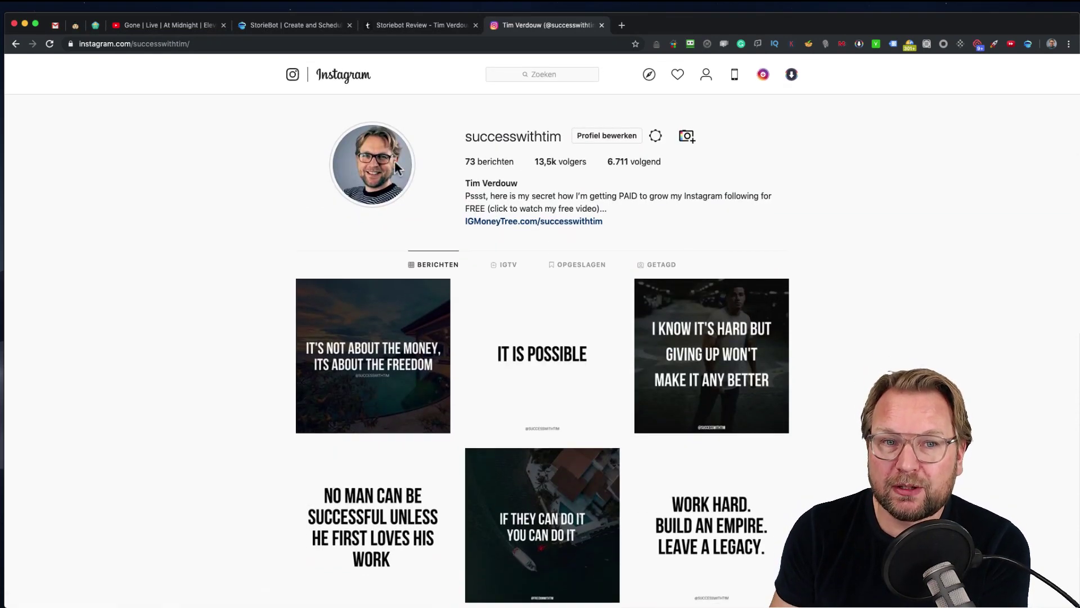
# View and close the published 'Do You Like Freedom?' story, then return to Bonus 1.
pyautogui.click(388, 161)
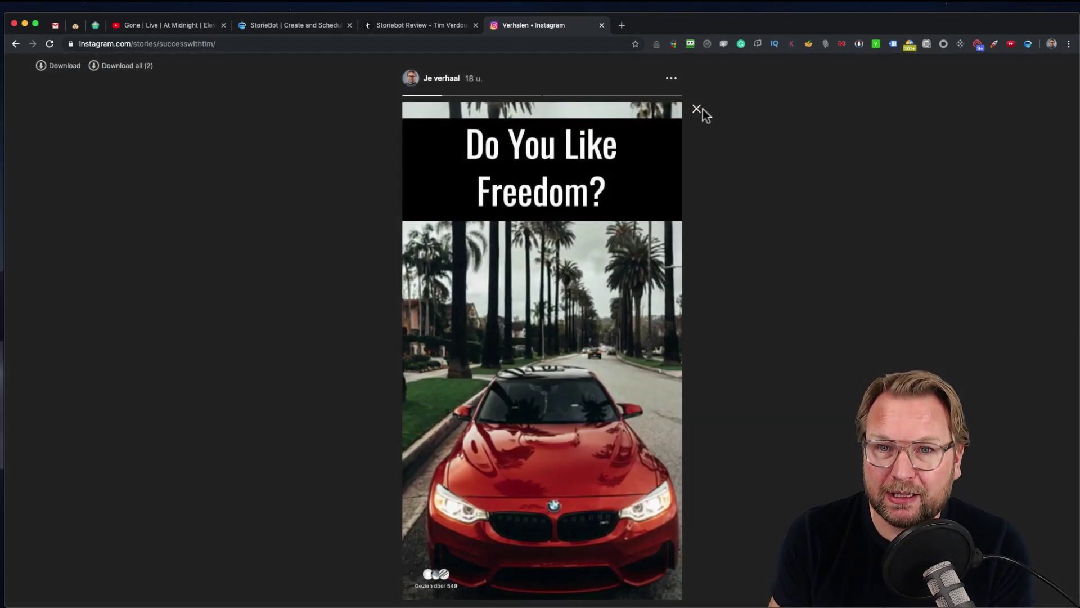
pyautogui.click(698, 109)
pyautogui.scroll(-5, 665, 284)
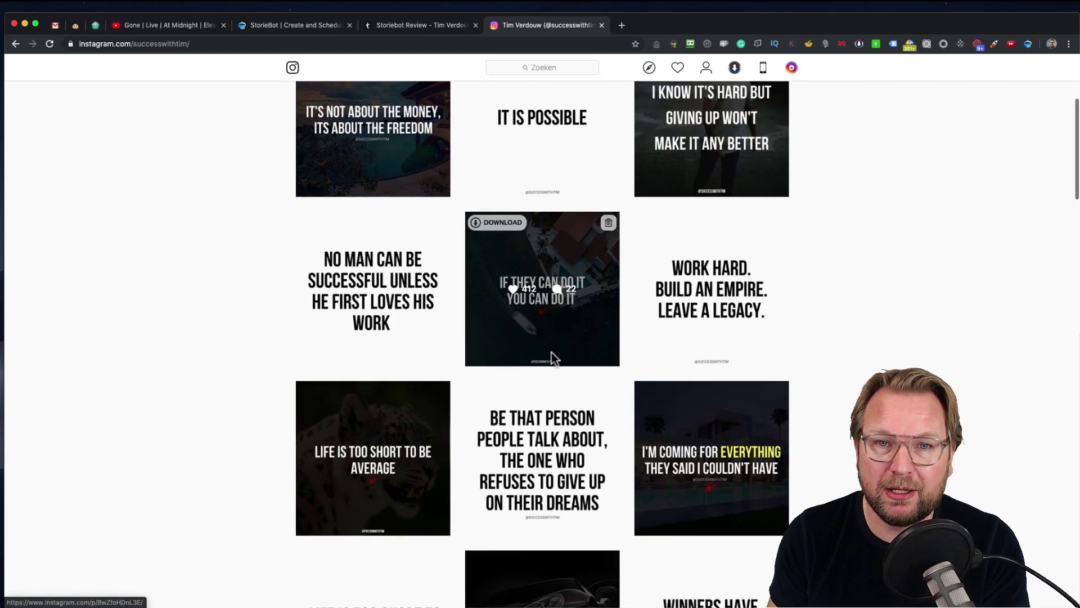
pyautogui.scroll(5, 552, 353)
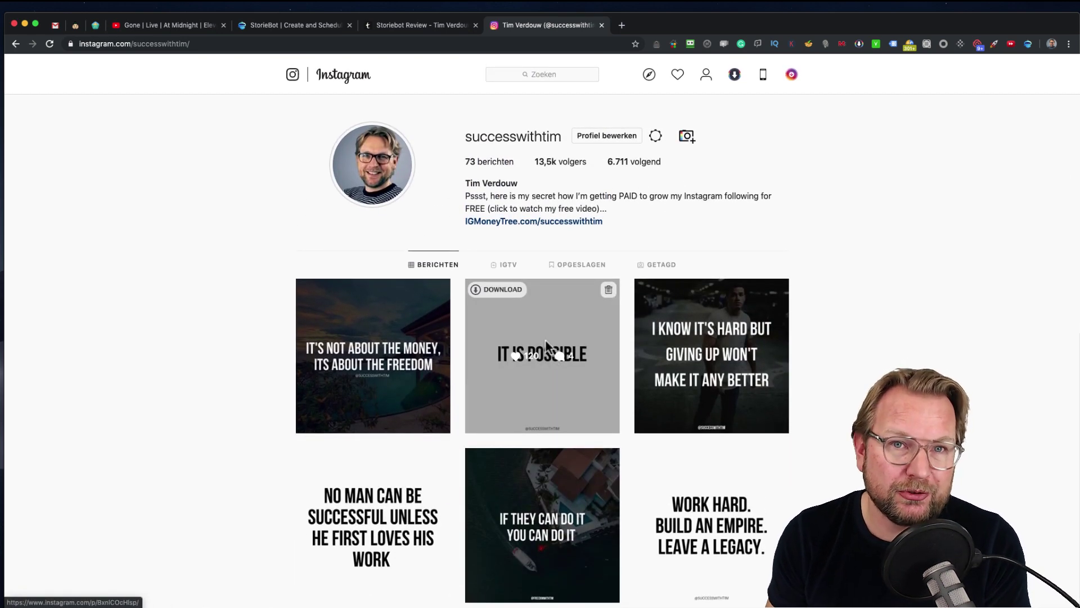
pyautogui.click(430, 26)
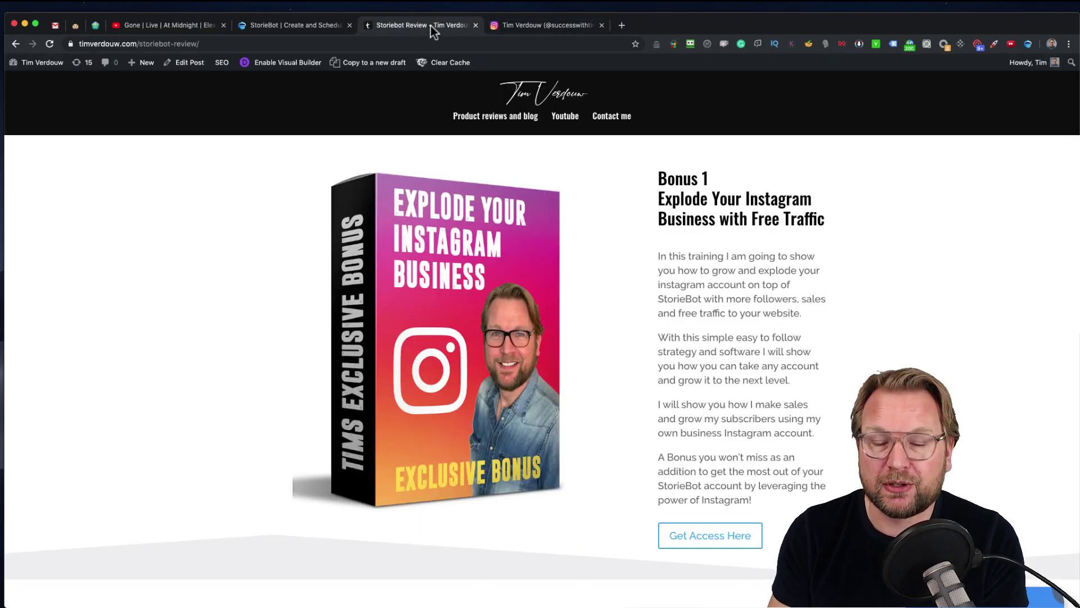
# Read through Bonus 3, the 2 months of done-for-you posts.
pyautogui.scroll(-3, 524, 261)
pyautogui.scroll(-6, 524, 261)
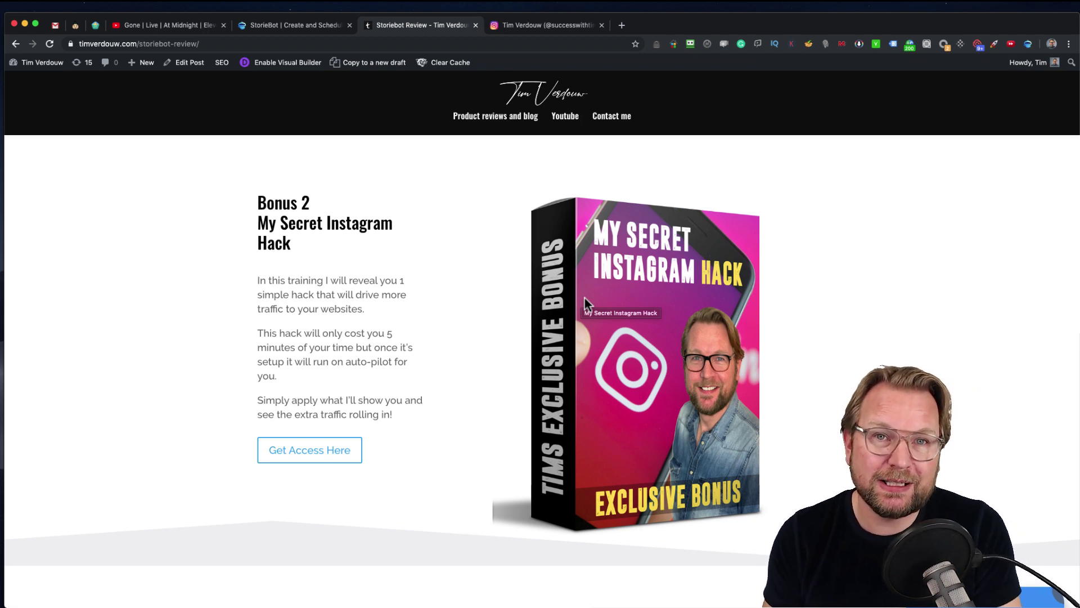
pyautogui.scroll(-6, 585, 298)
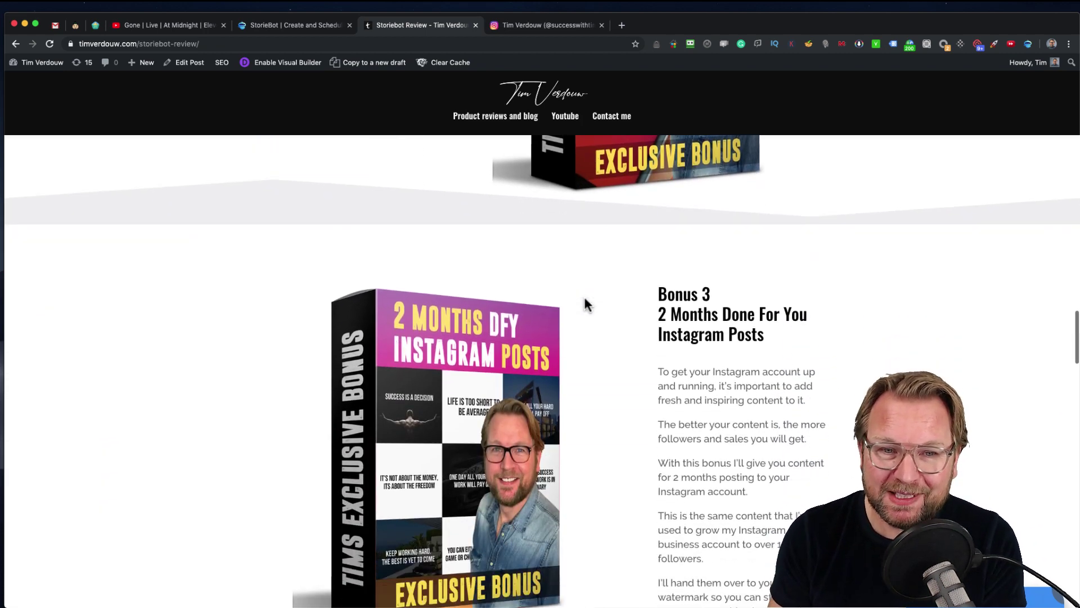
pyautogui.scroll(-2, 585, 299)
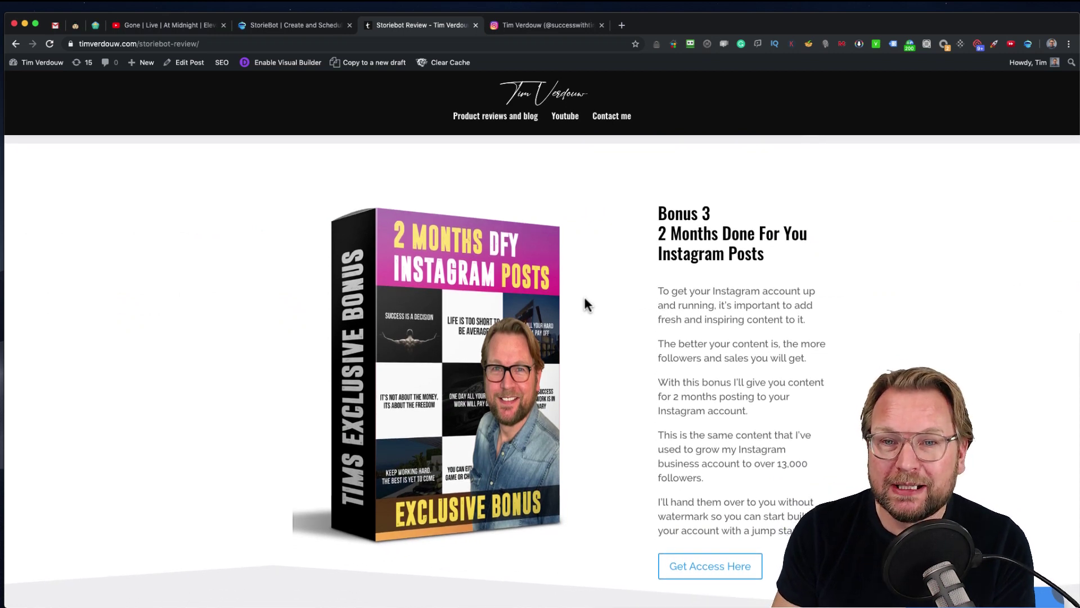
pyautogui.scroll(-1, 585, 304)
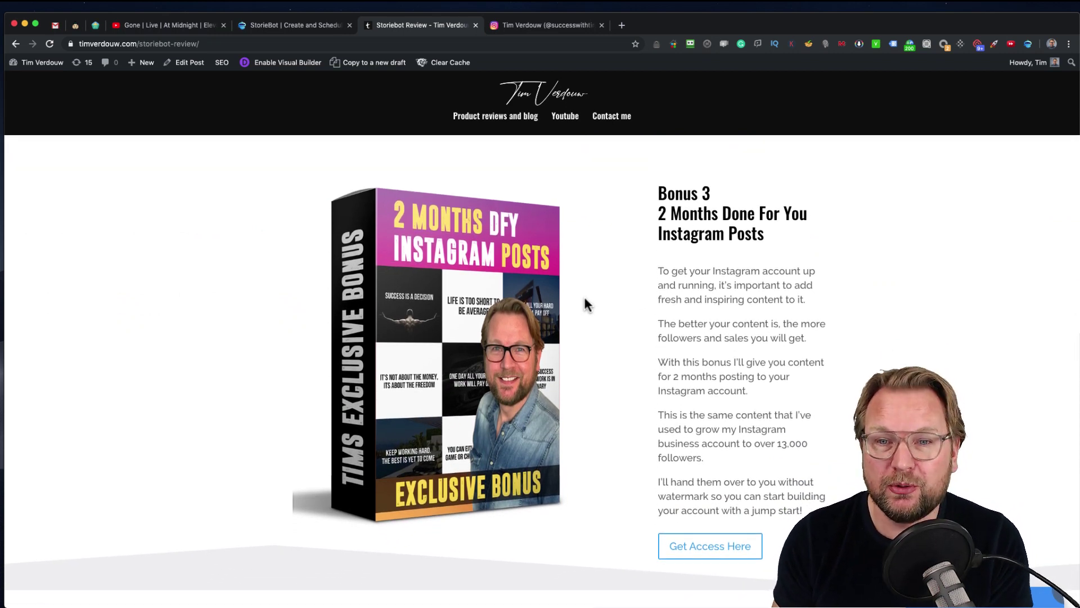
pyautogui.scroll(-1, 585, 301)
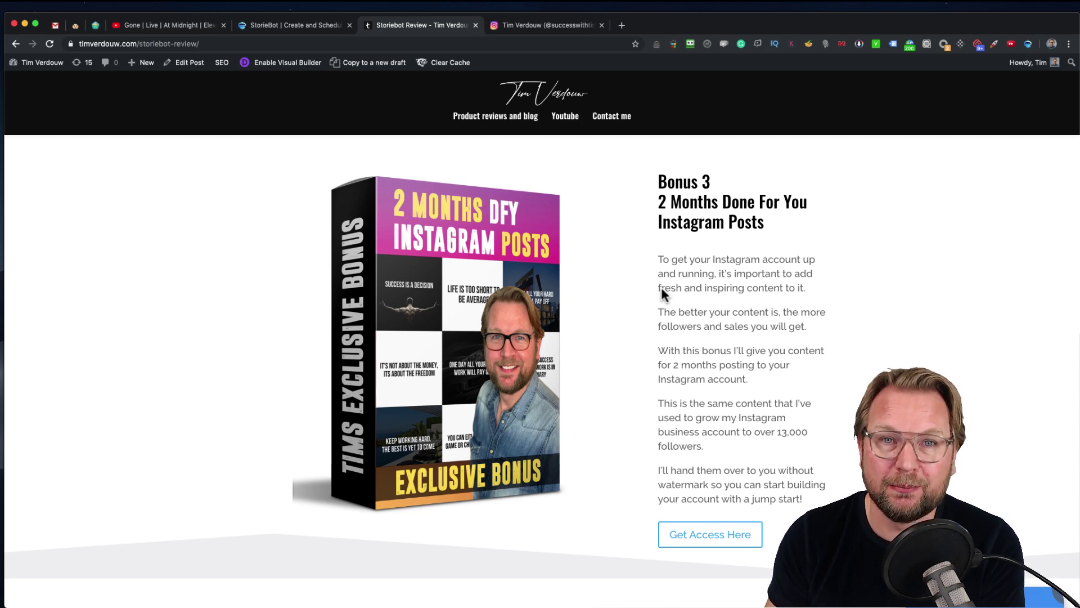
# Show the Instagram post grid, then return to the review page at Bonus 4 Hashtags for Instagram.
pyautogui.click(561, 22)
pyautogui.scroll(-15, 606, 304)
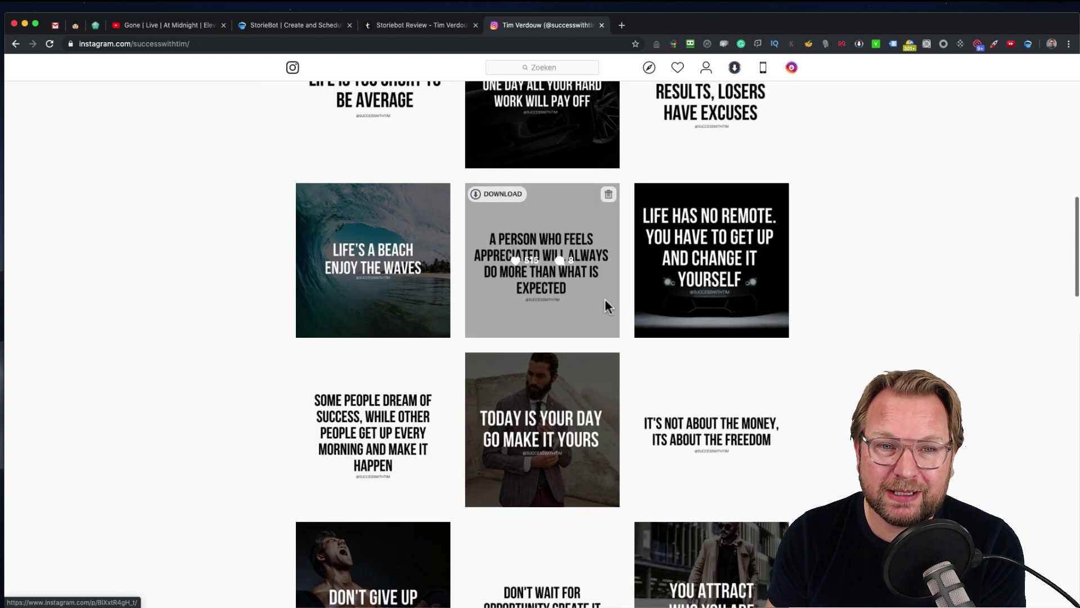
pyautogui.scroll(-3, 606, 299)
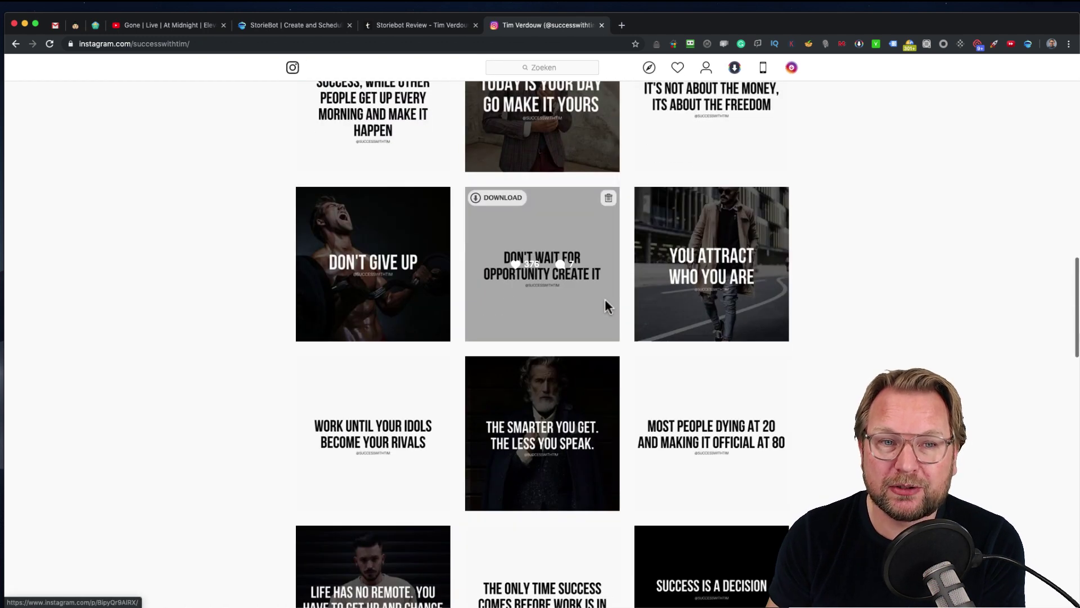
pyautogui.click(443, 23)
pyautogui.scroll(-5, 584, 205)
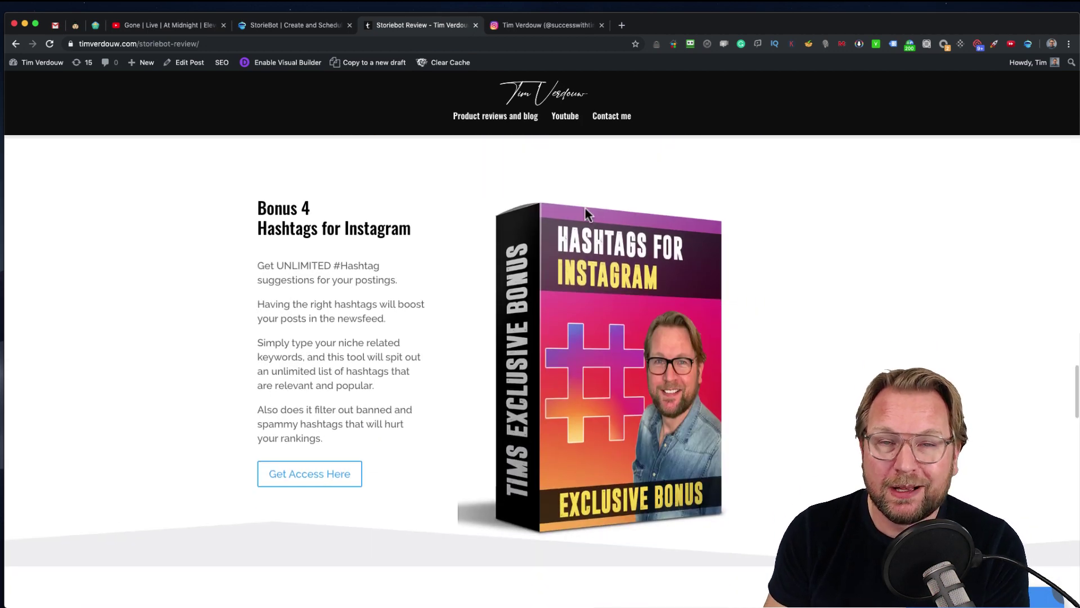
# Scroll past Bonus 5 Insta Feed for WordPress and Bonus 6 DFY campaigns to the vendor bonuses.
pyautogui.scroll(-1, 585, 208)
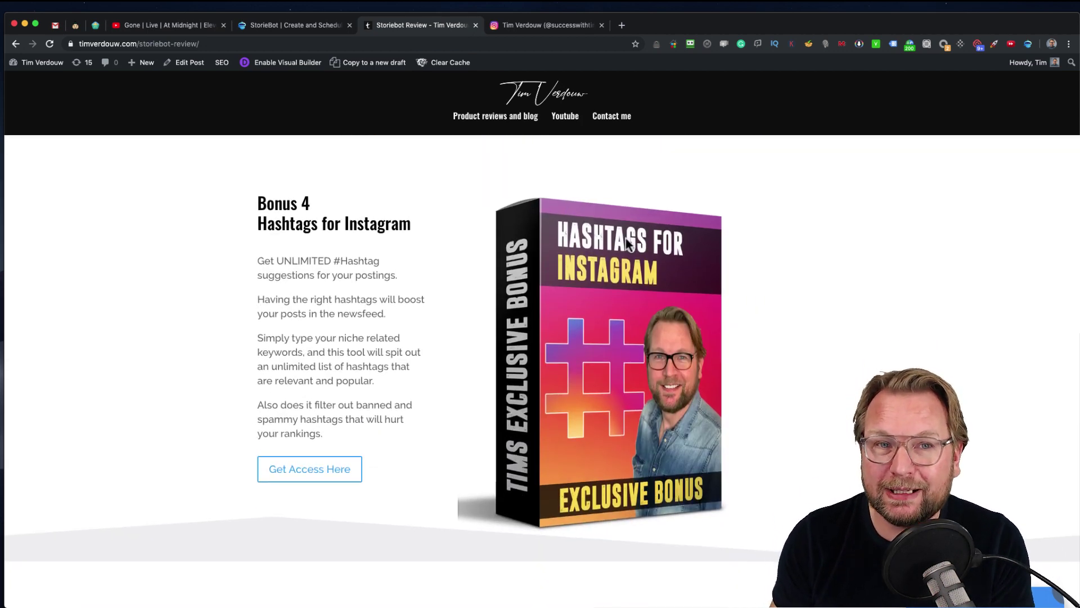
pyautogui.scroll(-2, 627, 255)
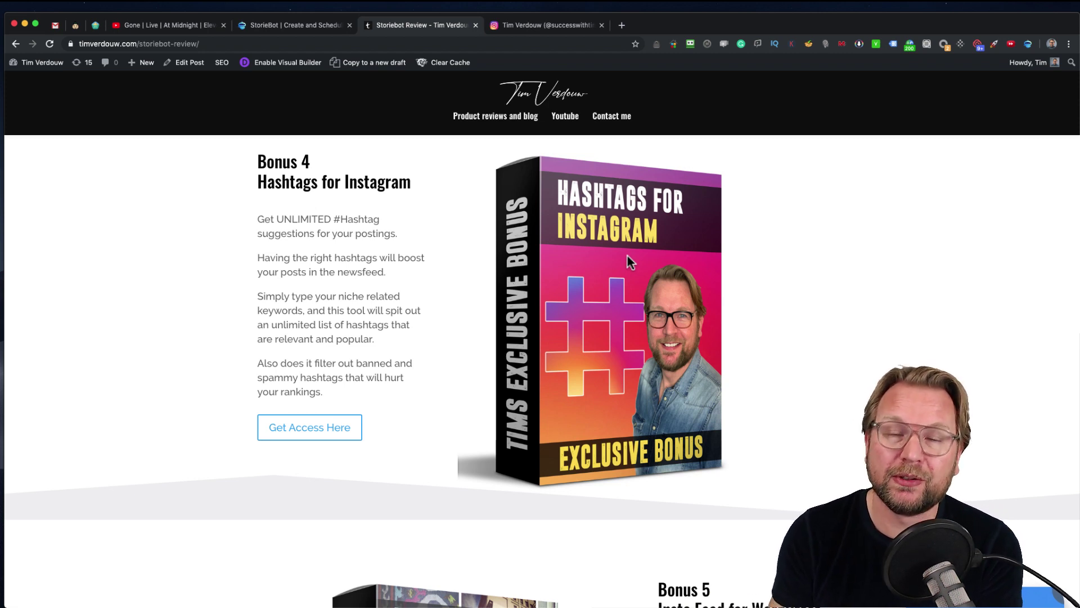
pyautogui.scroll(-1, 637, 285)
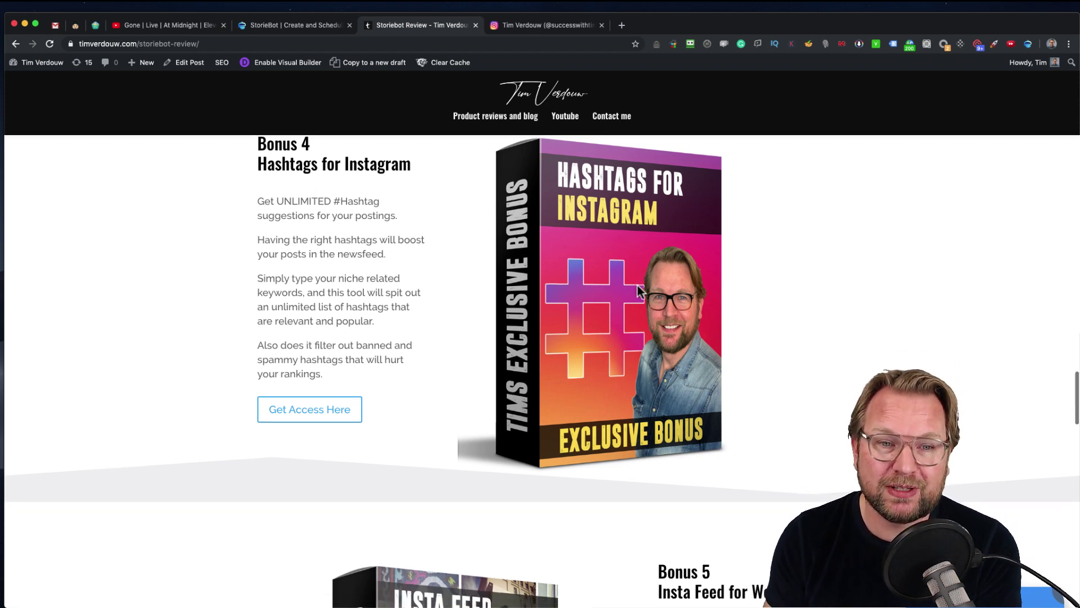
pyautogui.scroll(1, 637, 286)
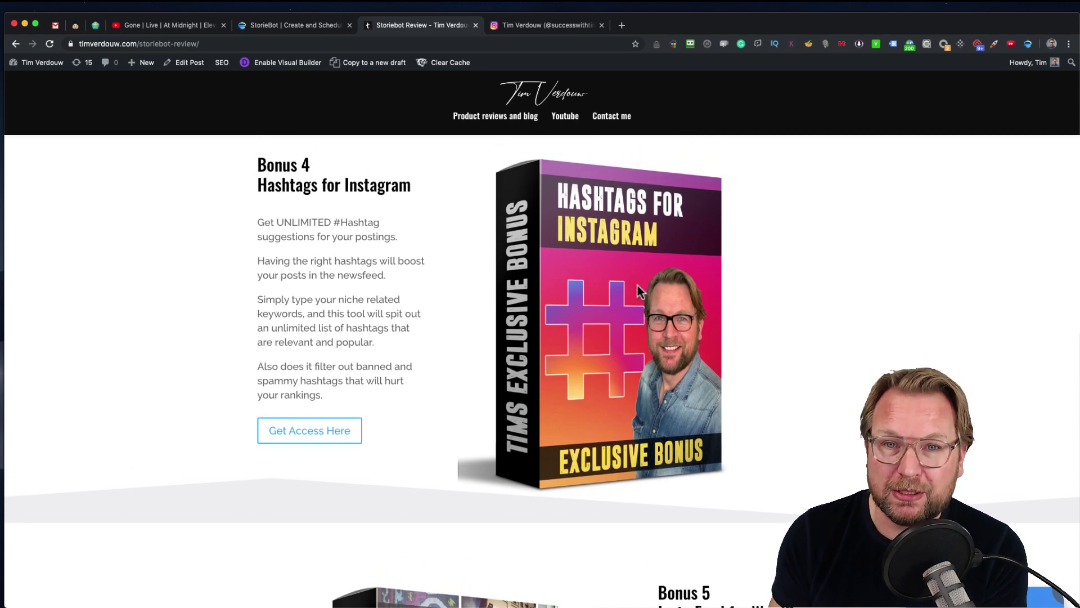
pyautogui.scroll(-10, 637, 285)
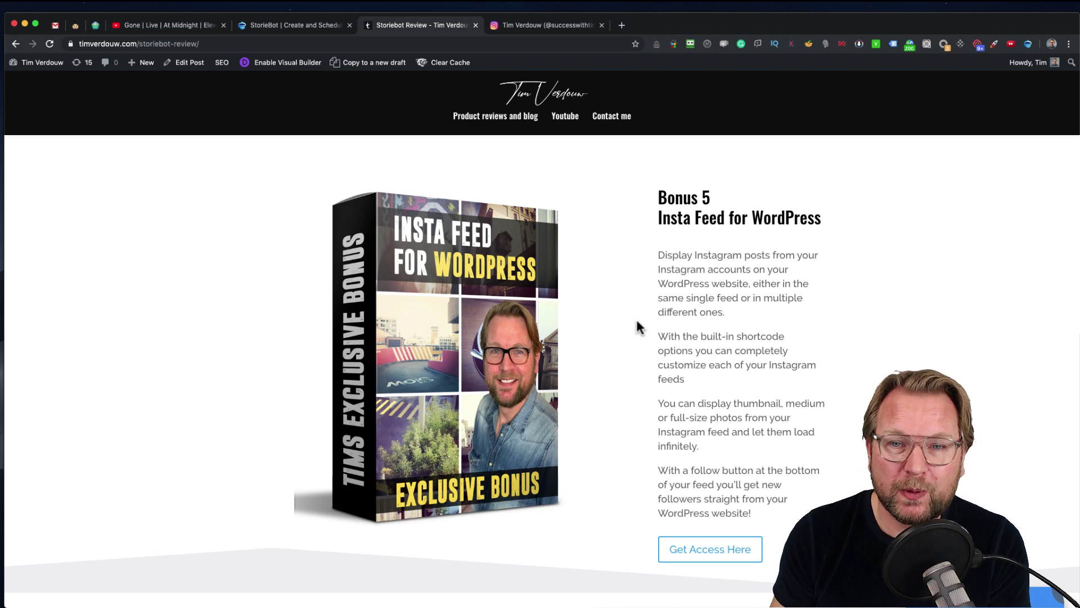
pyautogui.scroll(-10, 638, 315)
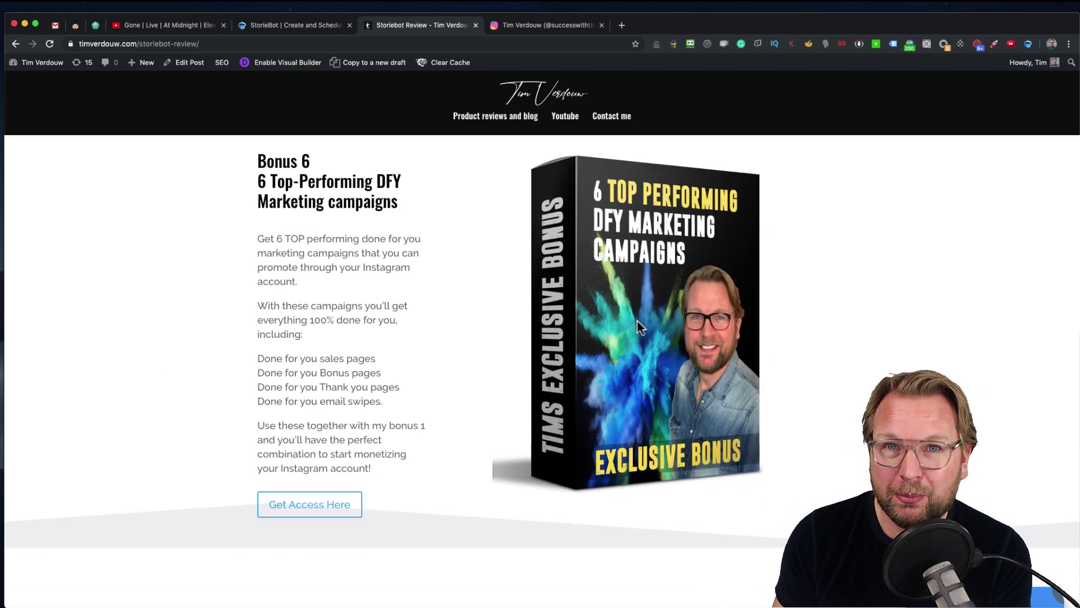
pyautogui.scroll(-8, 639, 344)
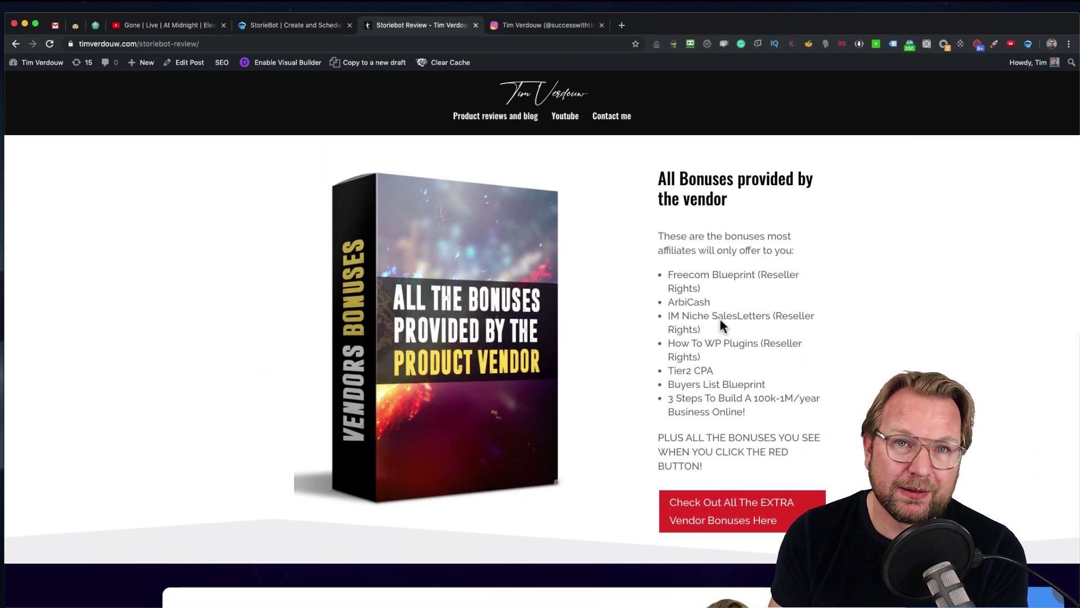
# Highlight the Freecom Blueprint and How To WP Plugins vendor bonus entries.
pyautogui.scroll(-1, 719, 322)
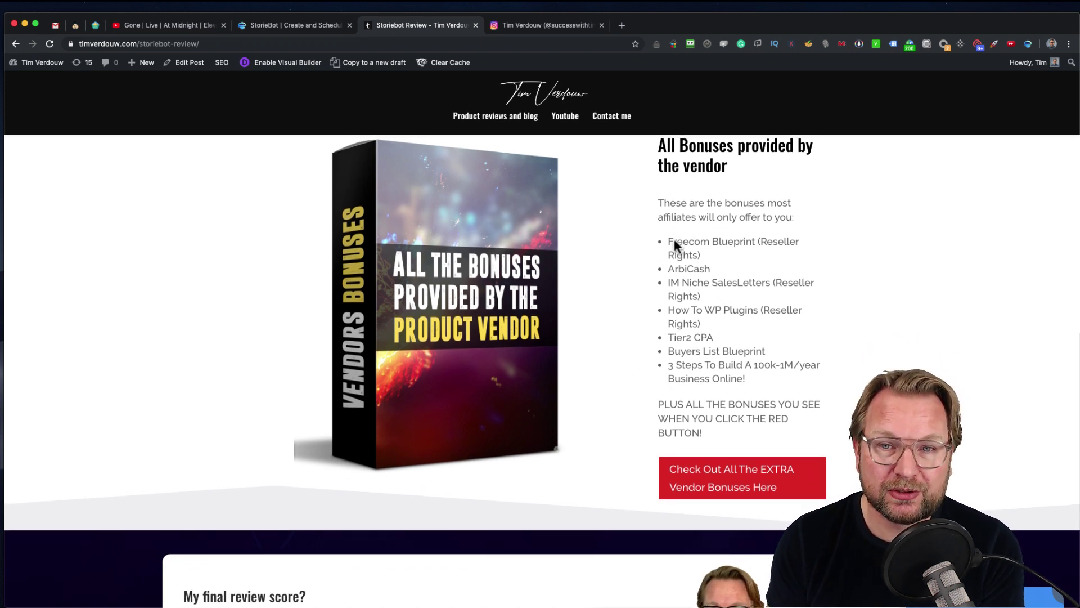
pyautogui.moveTo(674, 242); pyautogui.dragTo(734, 290)
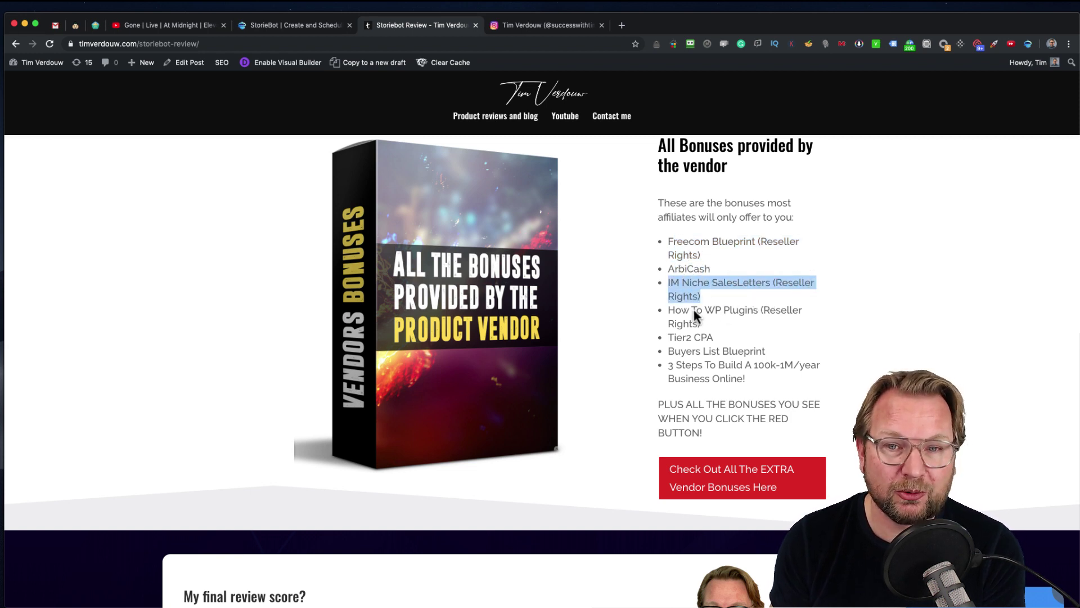
pyautogui.moveTo(670, 310); pyautogui.dragTo(739, 314)
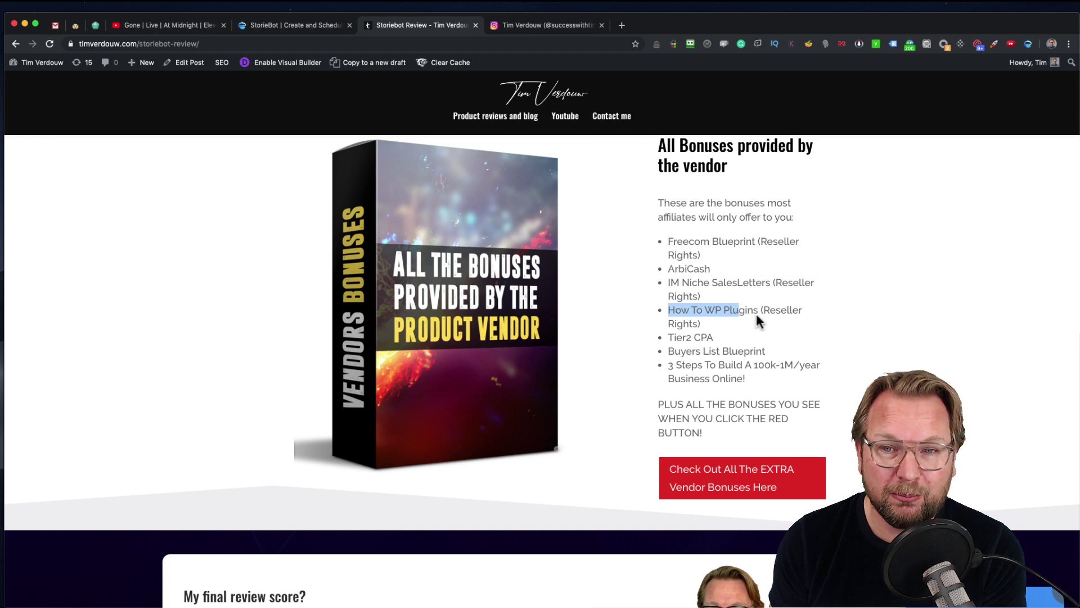
# Open 'Check Out All The EXTRA Vendor Bonuses Here' in a new tab and switch to it.
pyautogui.scroll(-1, 744, 332)
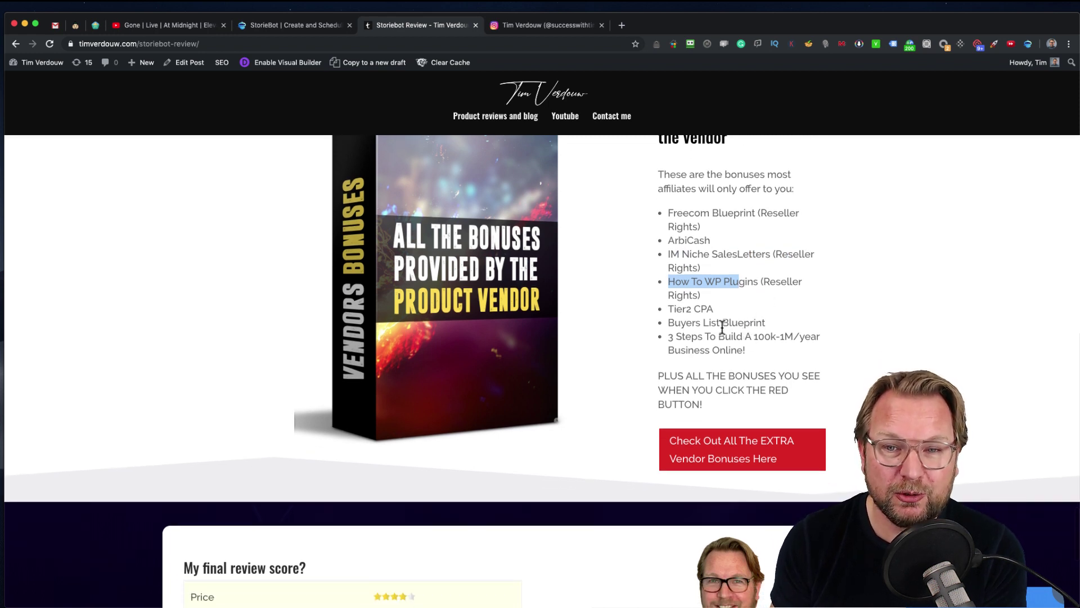
pyautogui.scroll(-2, 684, 329)
pyautogui.scroll(-1, 685, 331)
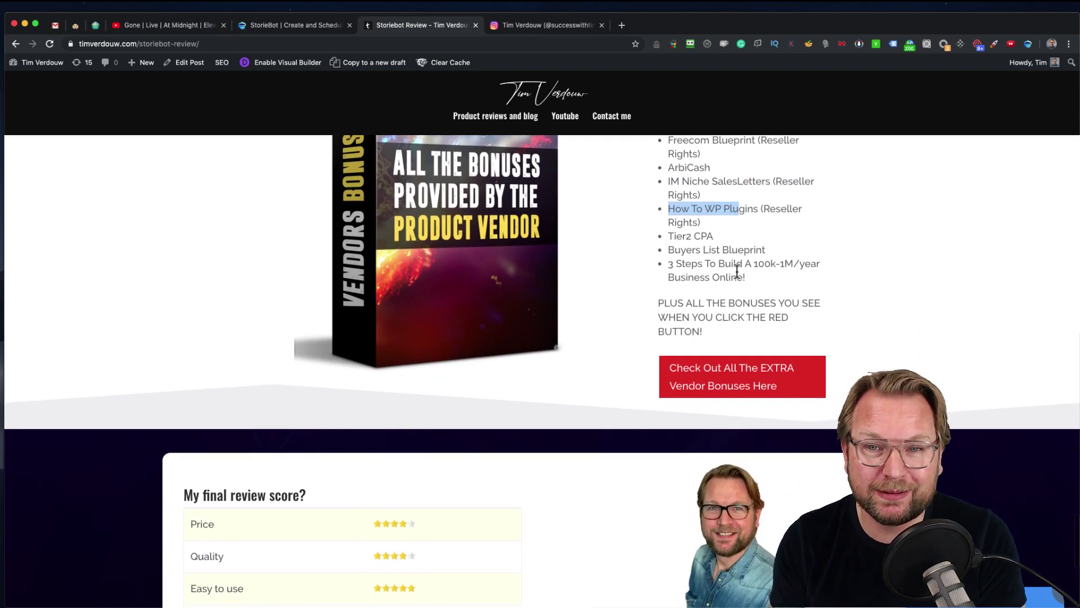
pyautogui.moveTo(703, 267); pyautogui.dragTo(747, 287)
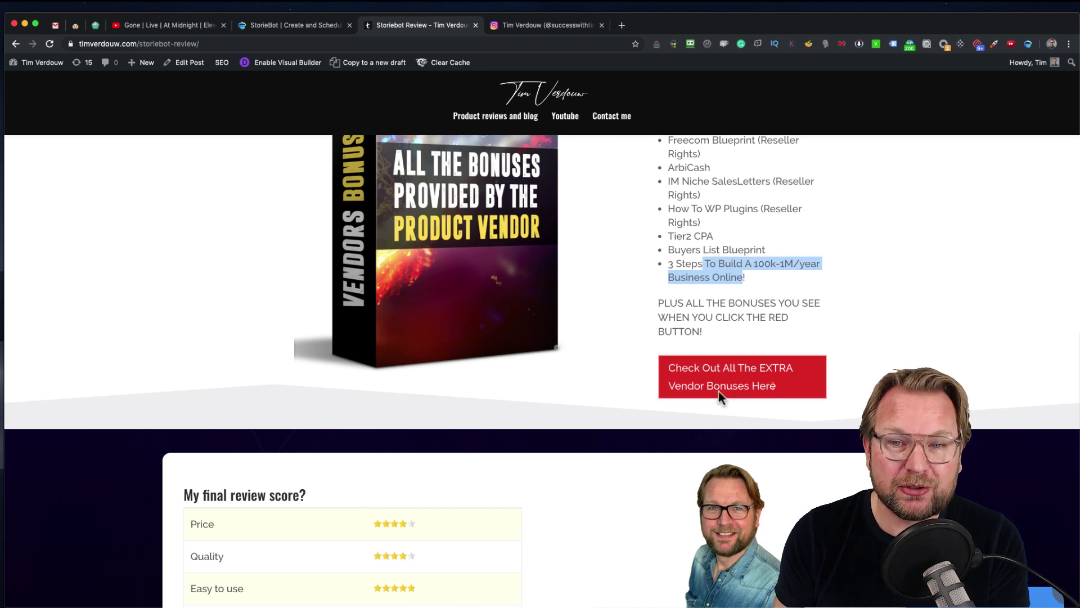
pyautogui.click(701, 375)
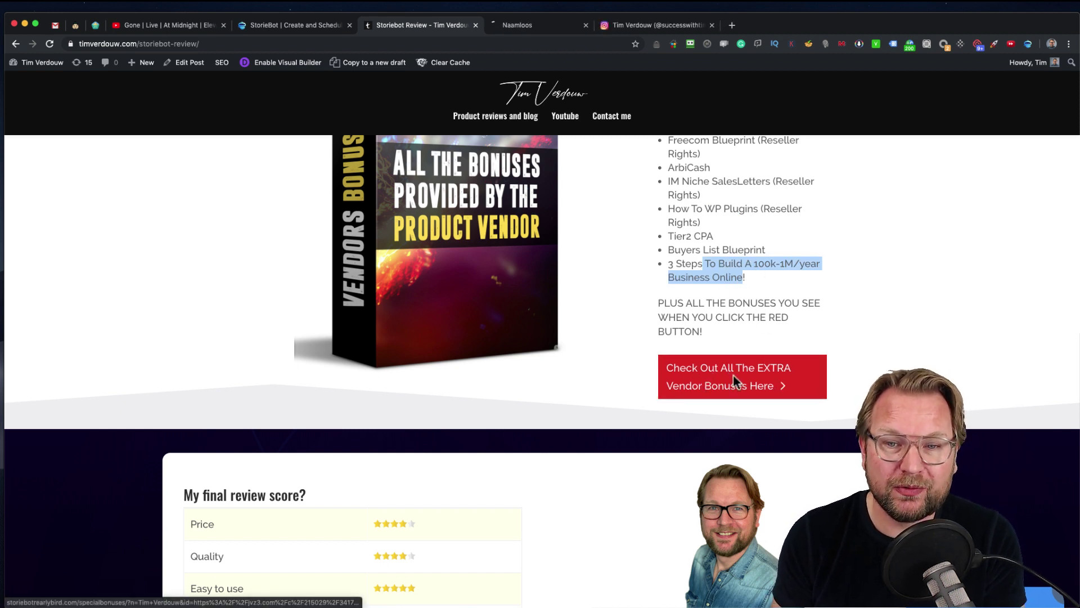
pyautogui.click(536, 23)
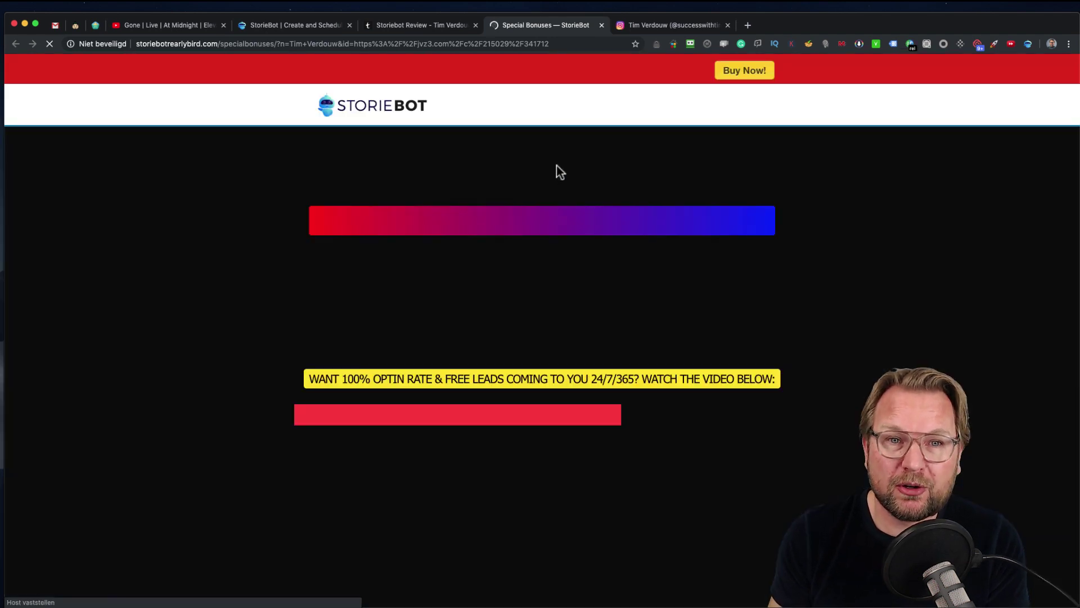
# Browse Fast Action Bonuses #1–#11 down to Smart CPA Offers, then return to the review page.
pyautogui.scroll(-15, 557, 186)
pyautogui.scroll(-20, 555, 193)
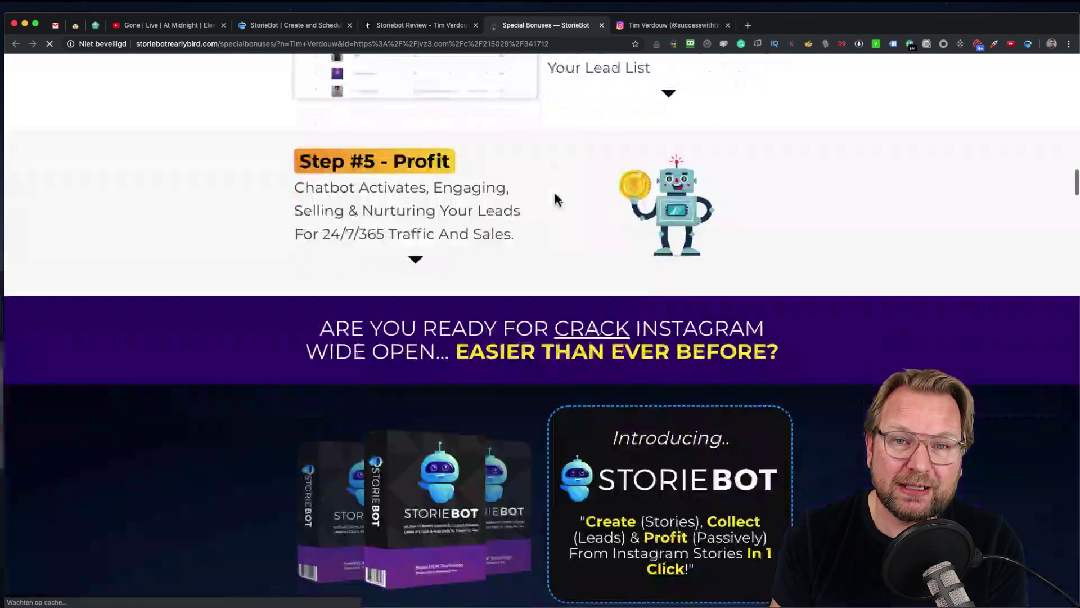
pyautogui.scroll(10, 555, 195)
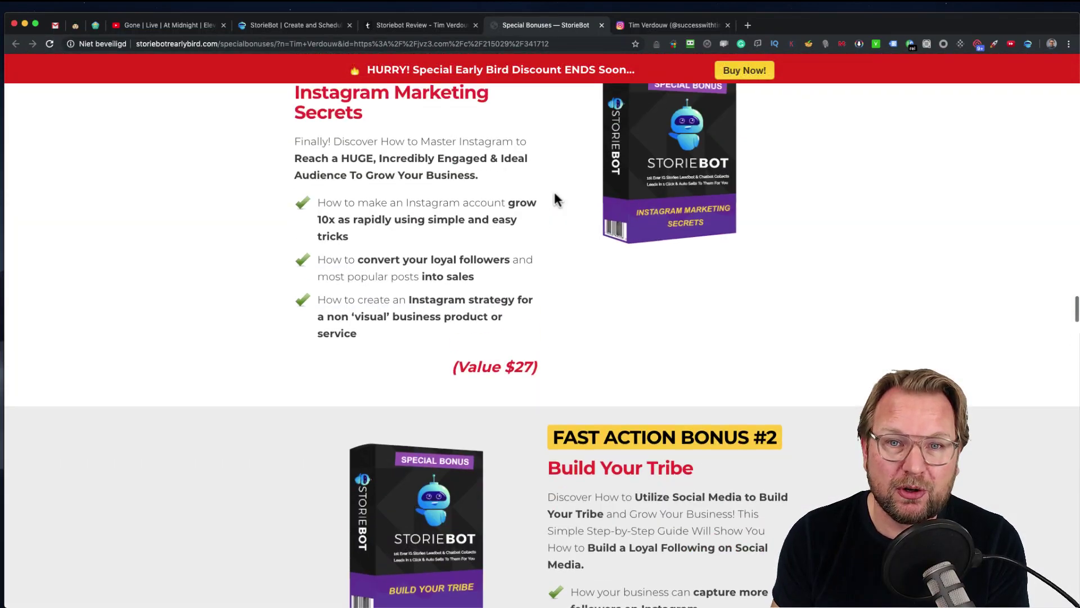
pyautogui.scroll(-2, 555, 197)
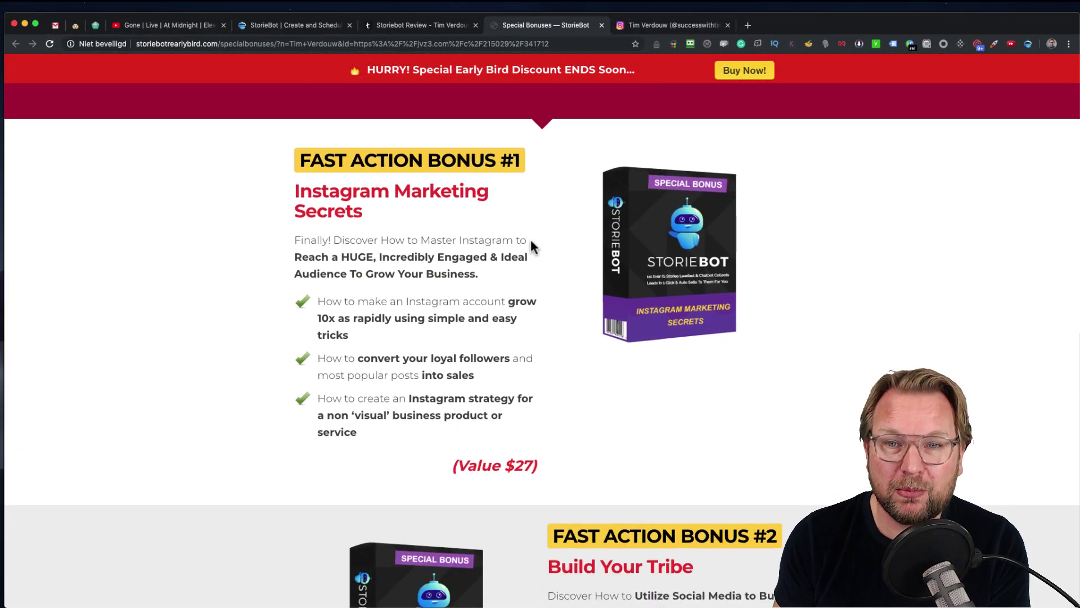
pyautogui.scroll(-7, 531, 246)
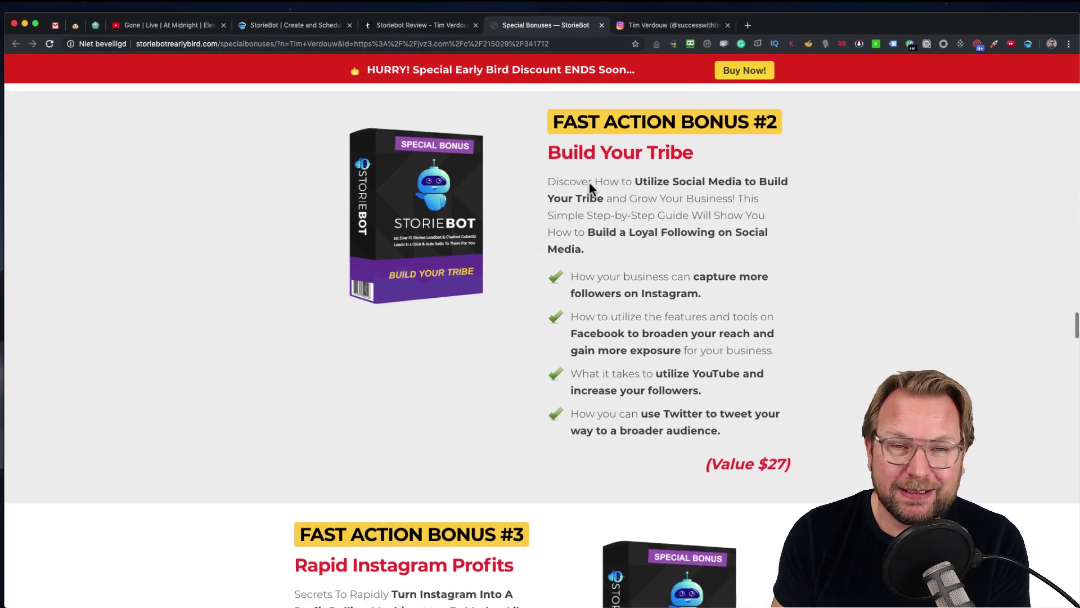
pyautogui.scroll(-5, 617, 186)
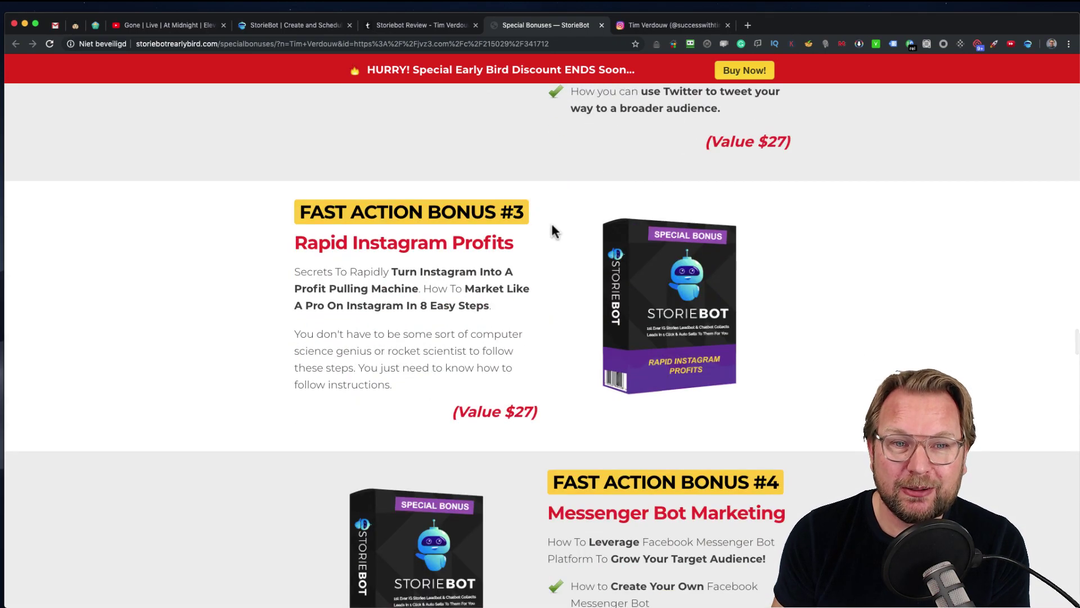
pyautogui.scroll(-20, 552, 226)
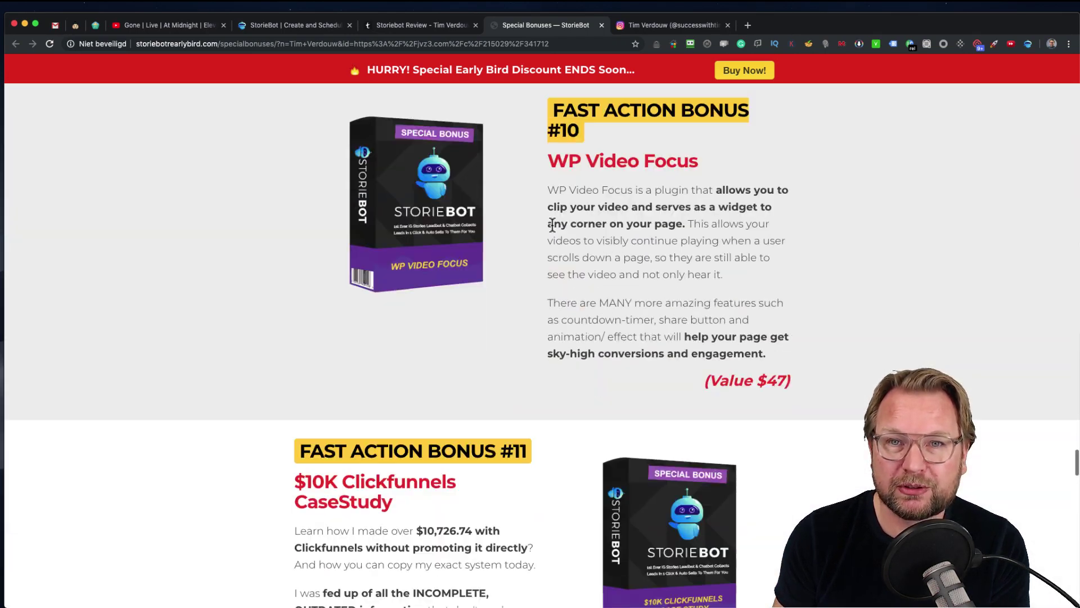
pyautogui.scroll(-10, 552, 225)
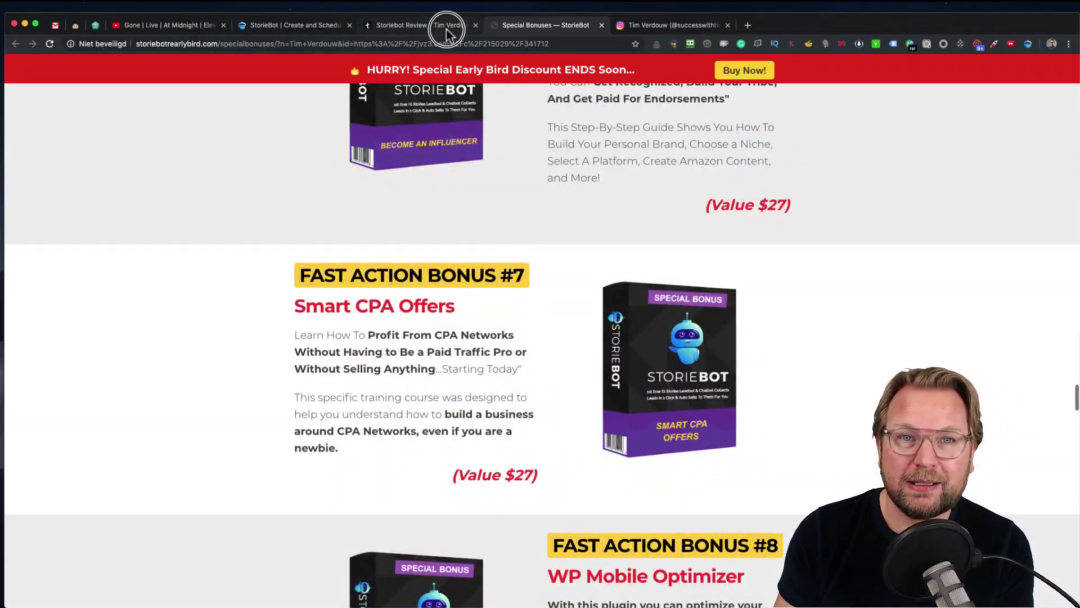
pyautogui.click(446, 28)
pyautogui.scroll(-6, 565, 275)
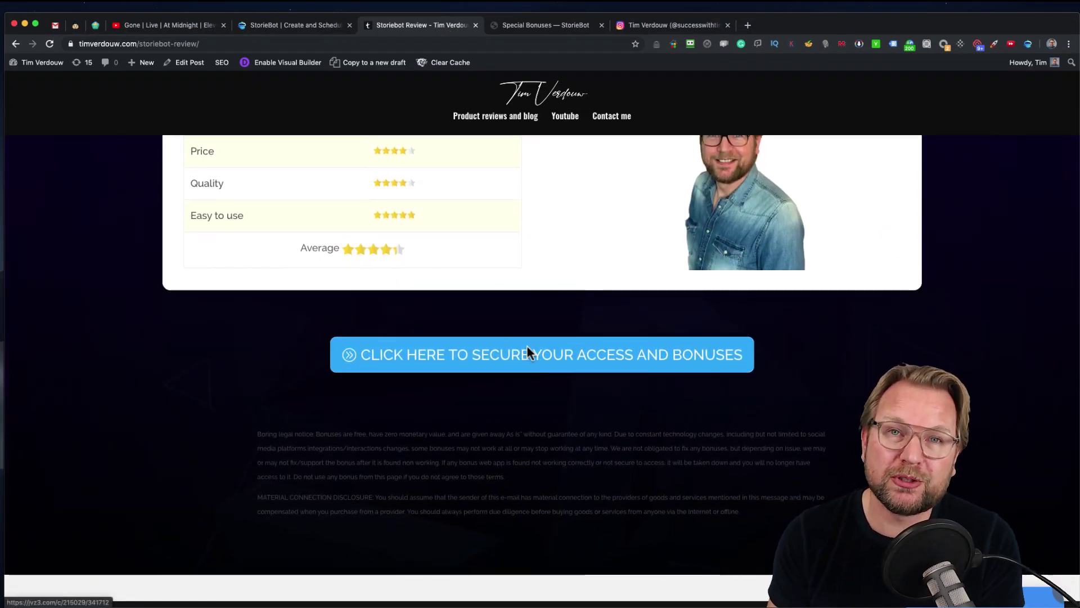
# Scroll the review page back up to Bonus 4, the exclusive Hashtags for Instagram tool.
pyautogui.scroll(8, 527, 345)
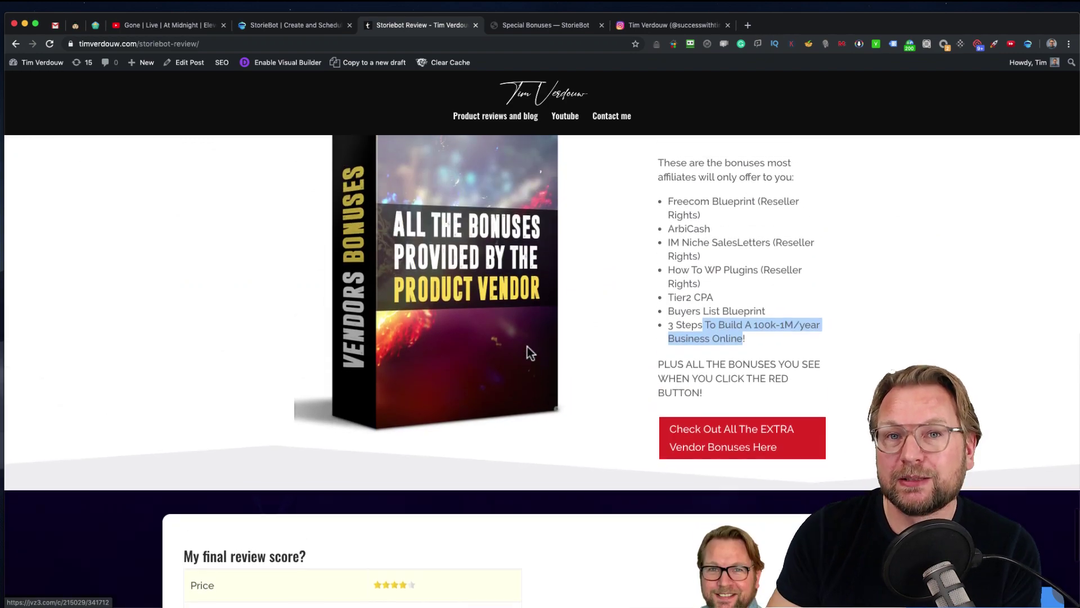
pyautogui.scroll(15, 527, 346)
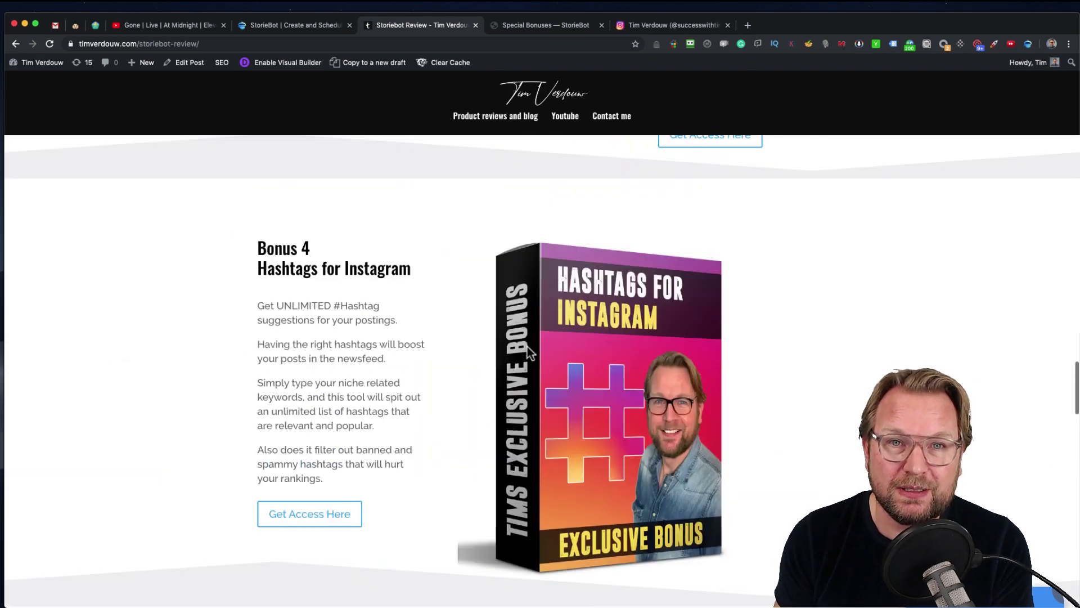